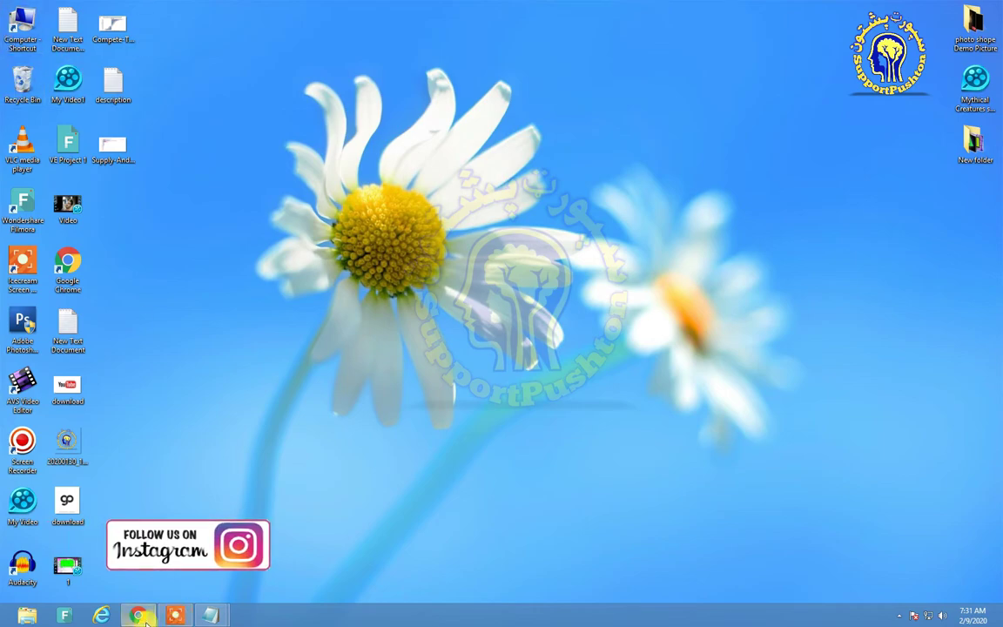
Switch to Notepad and bring up the start of the New Text Document note containing the video title and description
{"action": "left_click", "coordinate": [332, 525]}
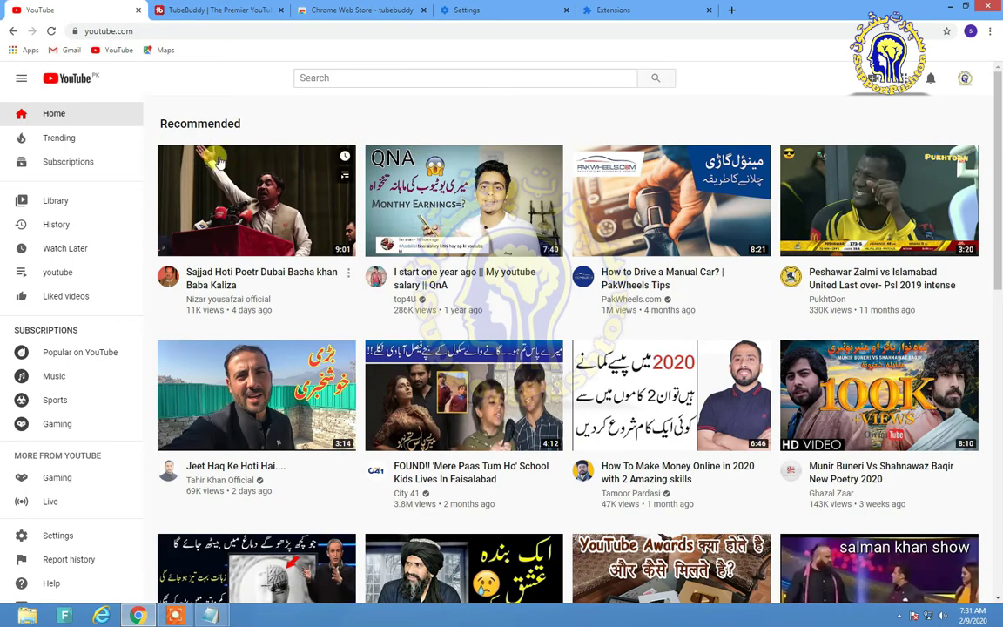
{"action": "scroll", "coordinate": [34, 157], "scroll_direction": "down", "scroll_amount": 3}
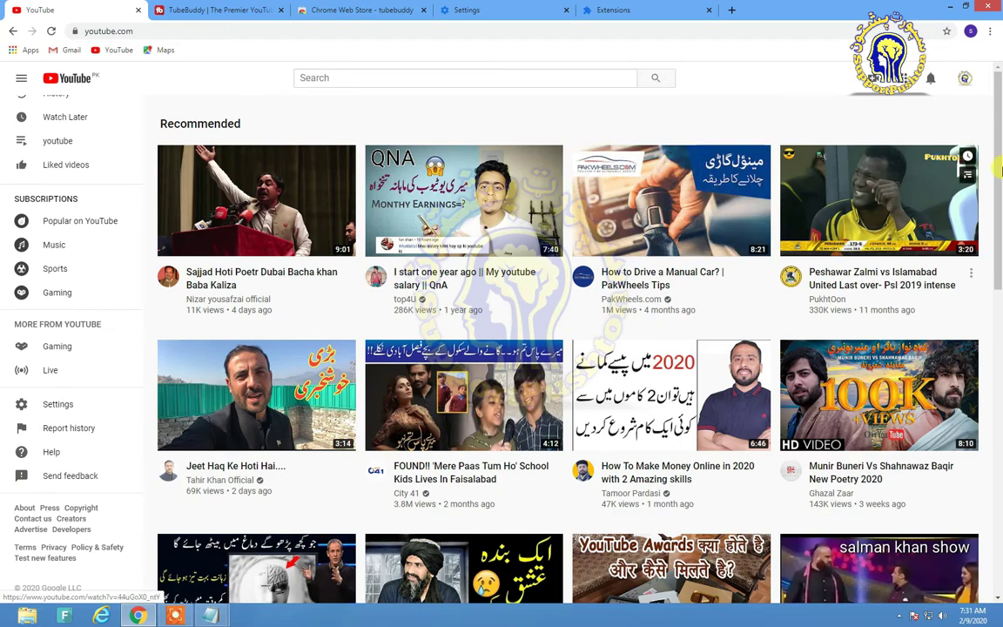
{"action": "mouse_move", "coordinate": [1000, 147]}
{"action": "left_mouse_down"}
{"action": "mouse_move", "coordinate": [1000, 234]}
{"action": "mouse_move", "coordinate": [1000, 146]}
{"action": "left_mouse_up"}
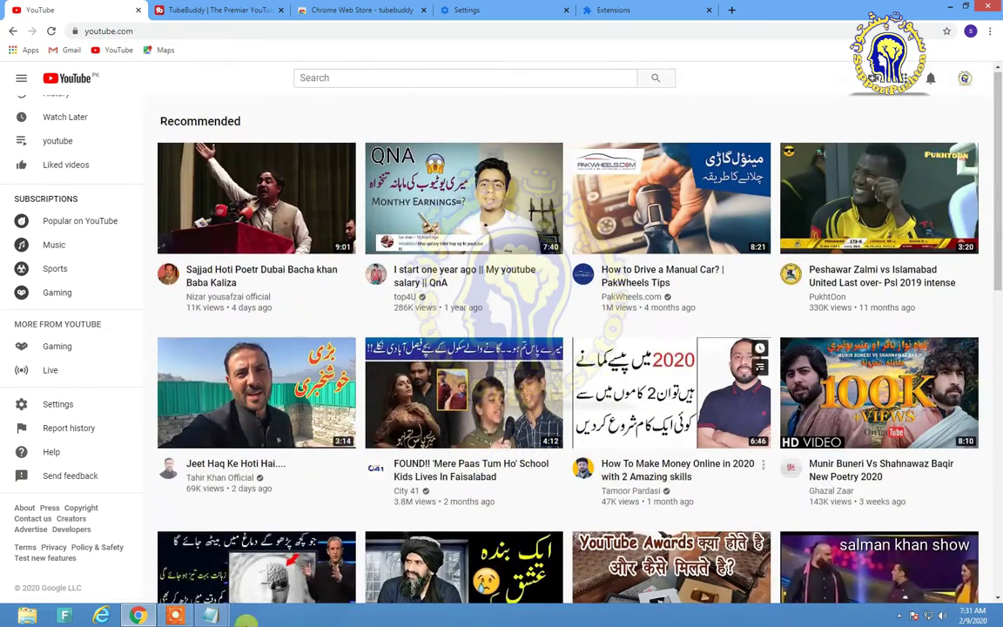
{"action": "mouse_move", "coordinate": [212, 619]}
{"action": "mouse_move", "coordinate": [257, 562]}
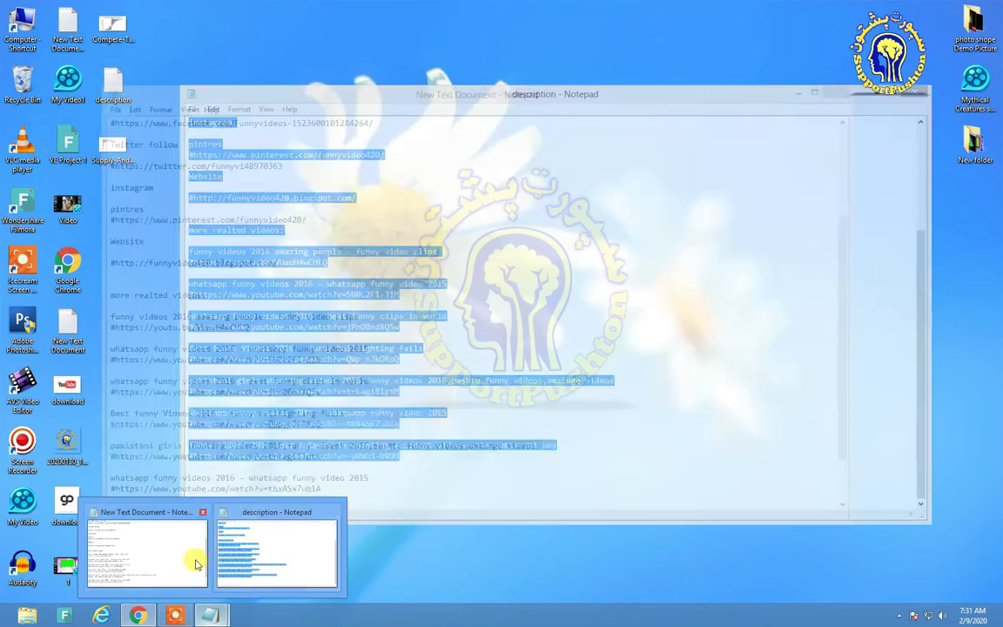
{"action": "mouse_move", "coordinate": [191, 564]}
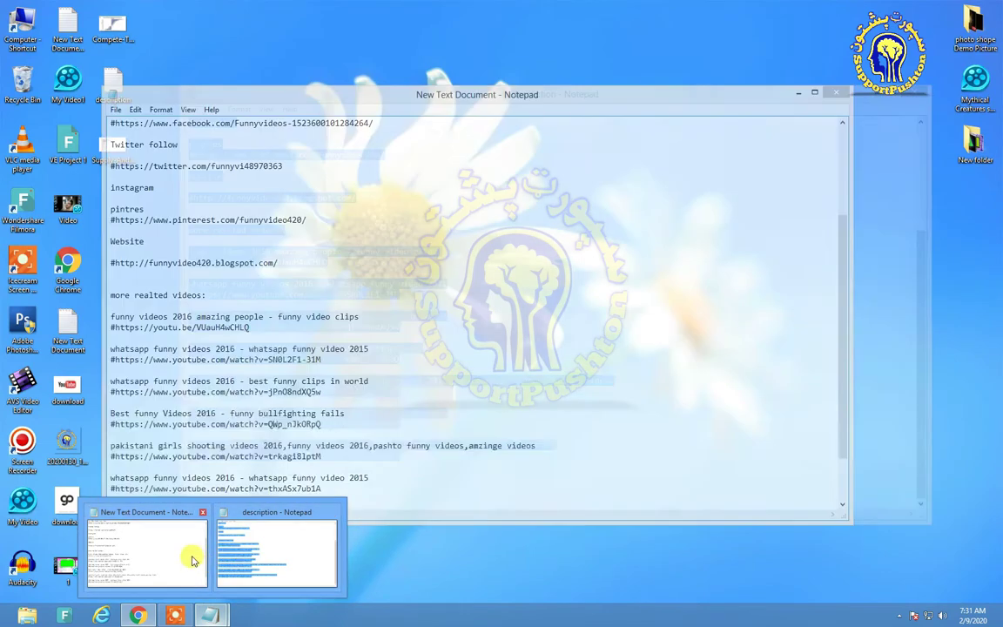
{"action": "left_click", "coordinate": [195, 555]}
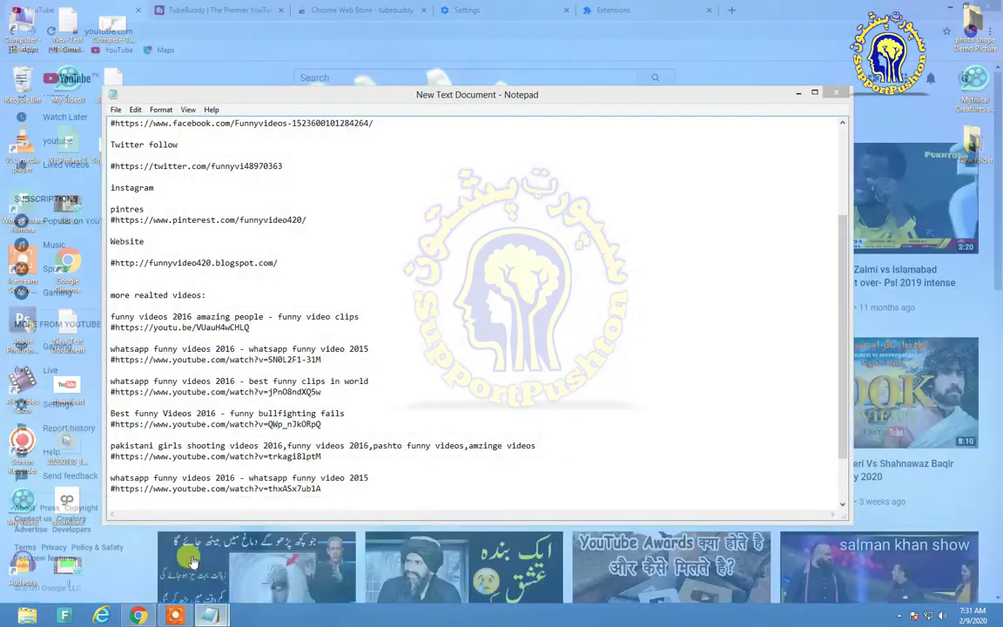
{"action": "scroll", "coordinate": [345, 205], "scroll_direction": "up", "scroll_amount": 4}
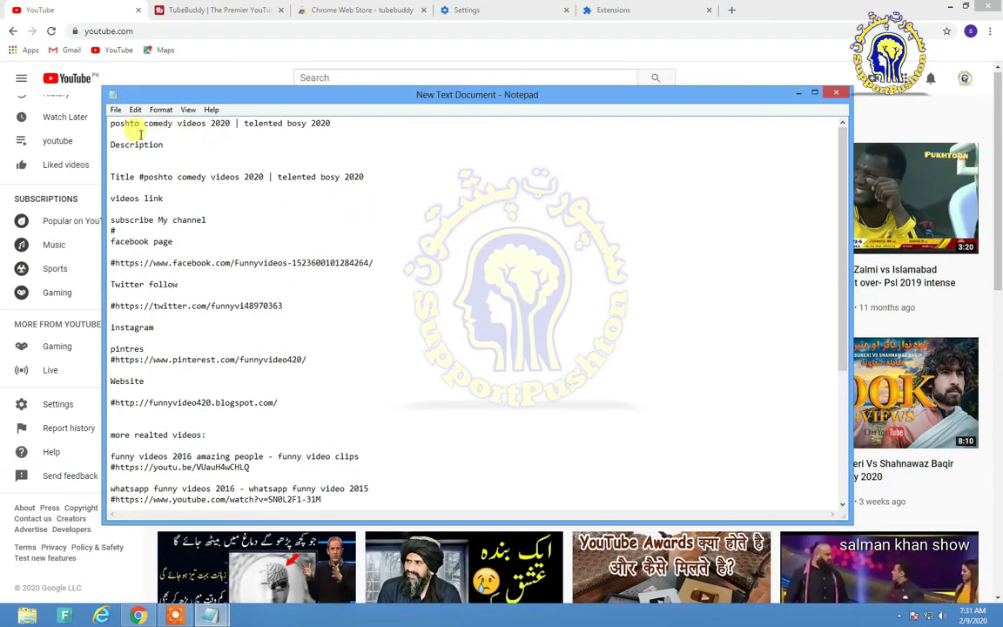
Review the video title, the description text and the social media links in the note
{"action": "left_click_drag", "start_coordinate": [114, 123], "coordinate": [340, 123]}
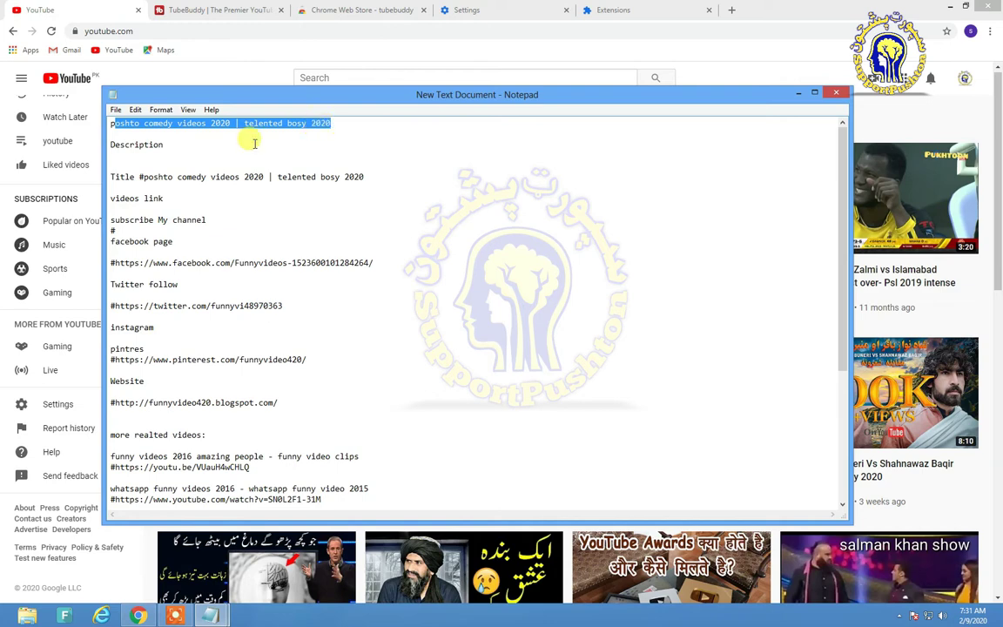
{"action": "left_click_drag", "start_coordinate": [114, 177], "coordinate": [405, 336]}
{"action": "scroll", "coordinate": [174, 184], "scroll_direction": "down", "scroll_amount": 4}
{"action": "scroll", "coordinate": [179, 187], "scroll_direction": "up", "scroll_amount": 4}
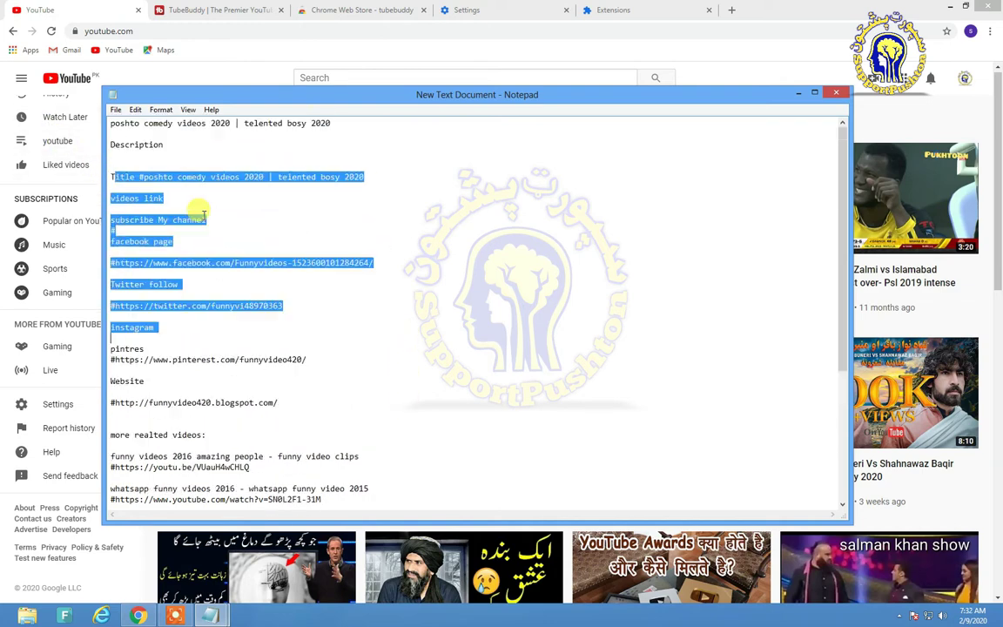
{"action": "left_click", "coordinate": [118, 265]}
{"action": "left_click_drag", "start_coordinate": [172, 265], "coordinate": [326, 263]}
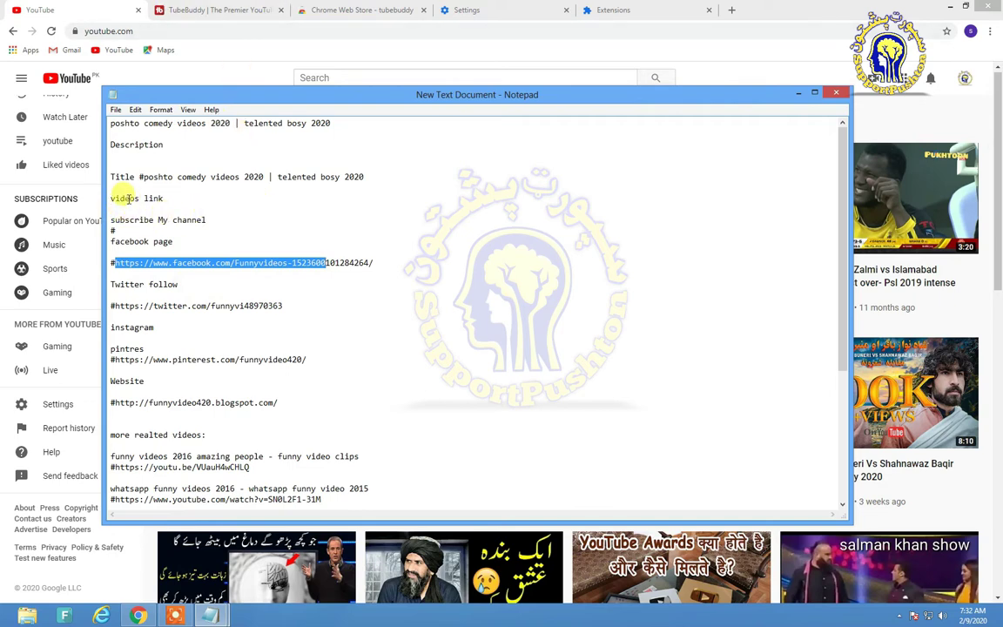
{"action": "scroll", "coordinate": [183, 326], "scroll_direction": "down", "scroll_amount": 1}
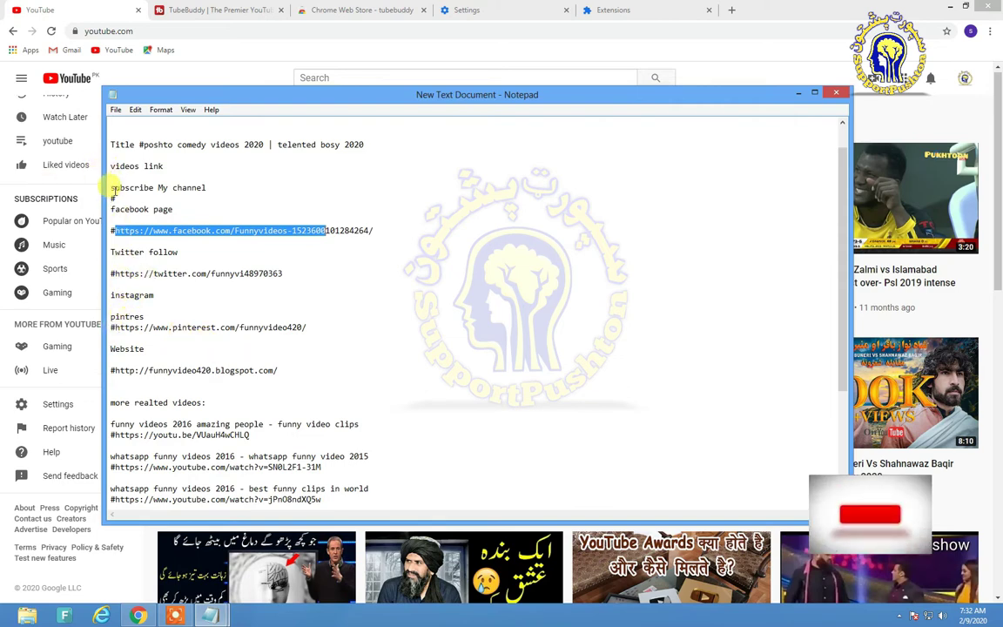
Capitalize the first letter of the "Subscribe My channel" line in the note
{"action": "left_click", "coordinate": [112, 191]}
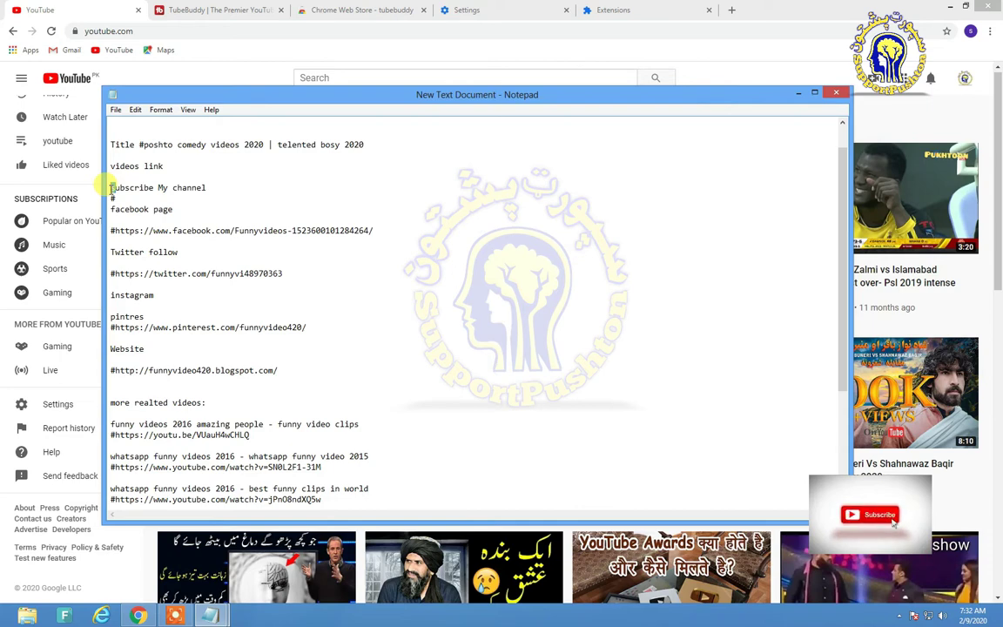
{"action": "left_click", "coordinate": [153, 210]}
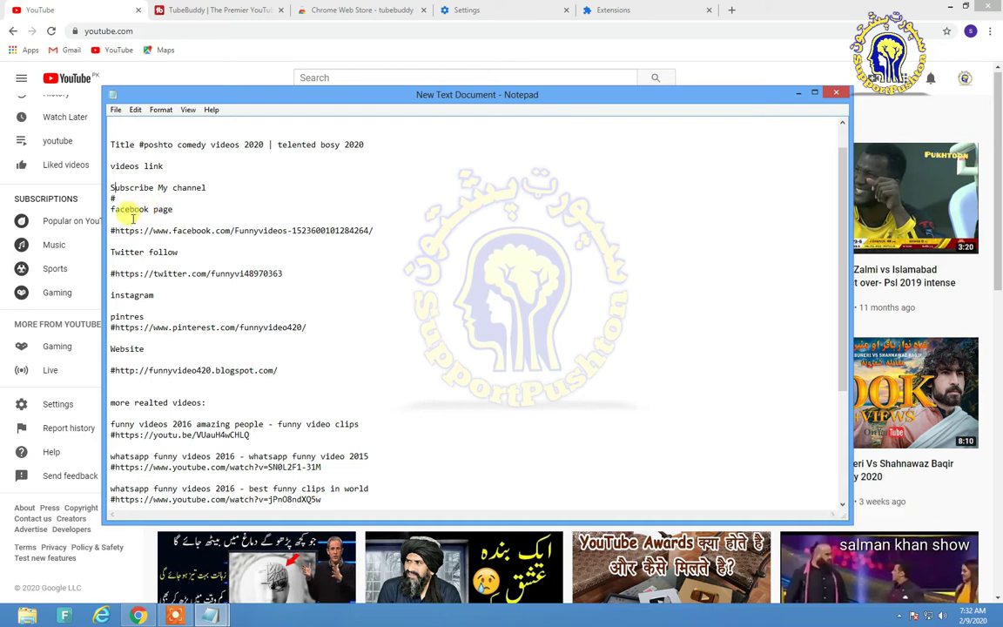
{"action": "left_click_drag", "start_coordinate": [278, 376], "coordinate": [110, 296]}
{"action": "left_click", "coordinate": [280, 345]}
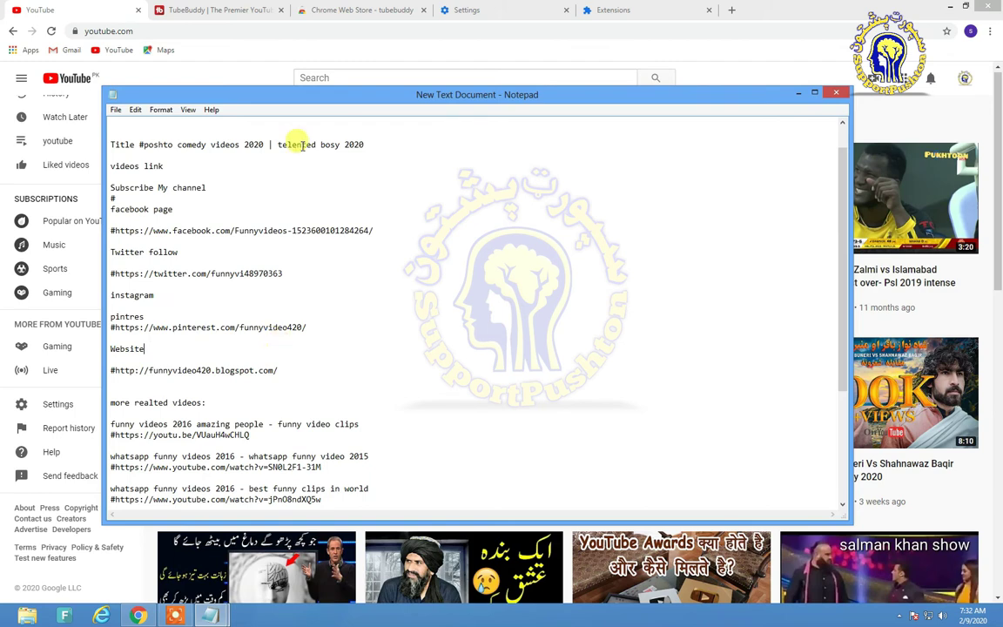
Switch back to YouTube in Chrome, open the first recommended video and pause its playback
{"action": "left_click", "coordinate": [249, 69]}
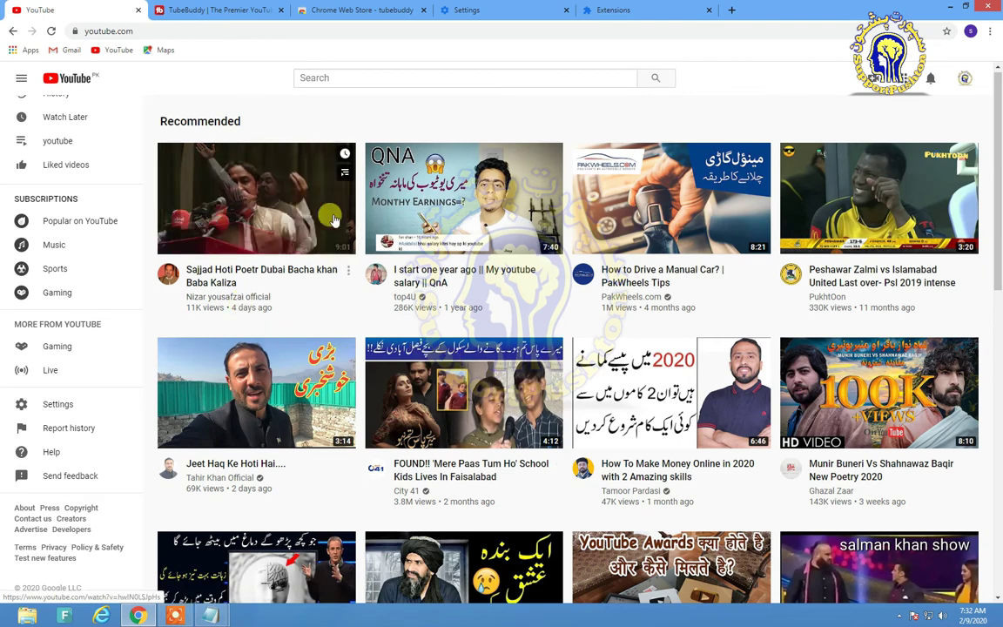
{"action": "left_click", "coordinate": [217, 209]}
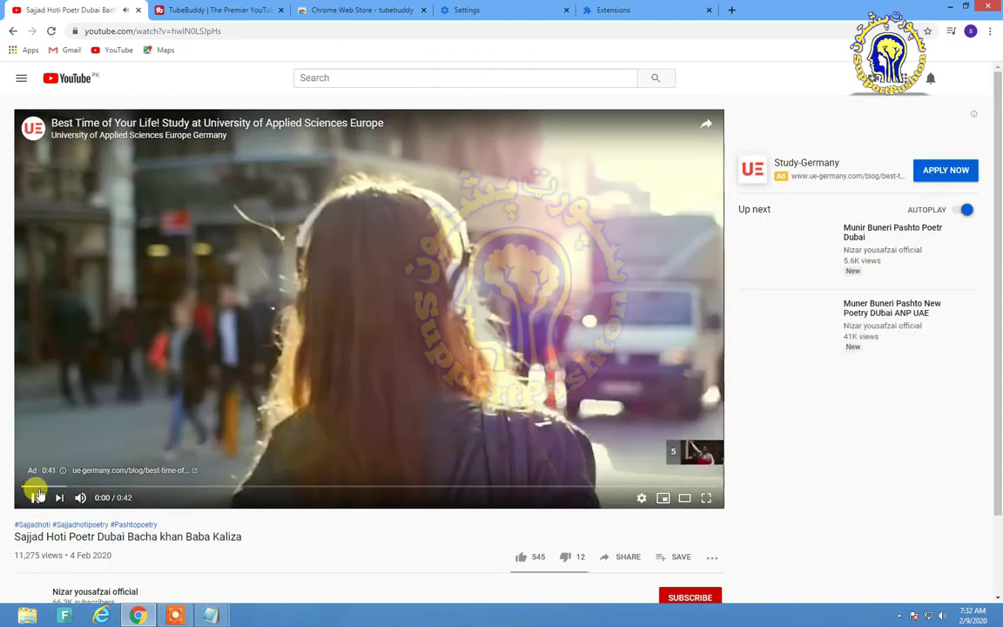
{"action": "scroll", "coordinate": [97, 433], "scroll_direction": "down", "scroll_amount": 2}
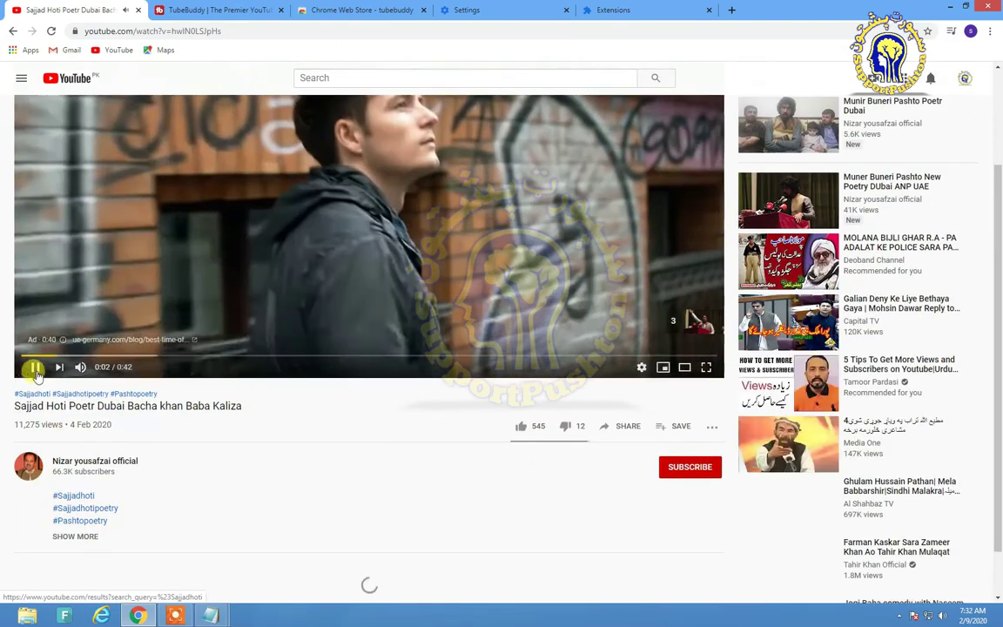
{"action": "left_click", "coordinate": [35, 372]}
Expand the video's full description and examine the hashtags listed in it
{"action": "scroll", "coordinate": [156, 387], "scroll_direction": "down", "scroll_amount": 3}
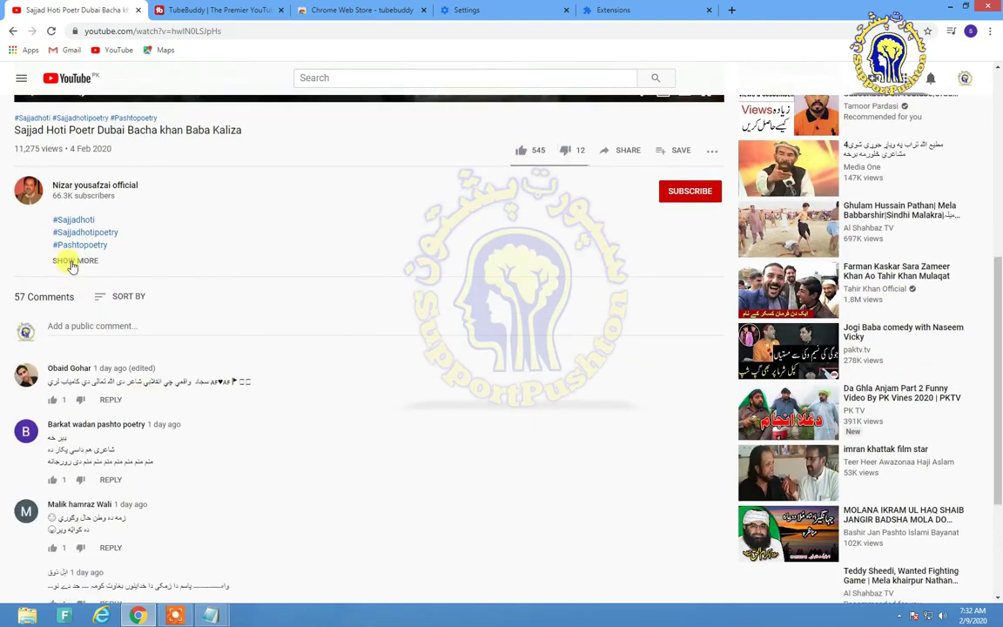
{"action": "left_click", "coordinate": [72, 261]}
{"action": "scroll", "coordinate": [149, 331], "scroll_direction": "down", "scroll_amount": 3}
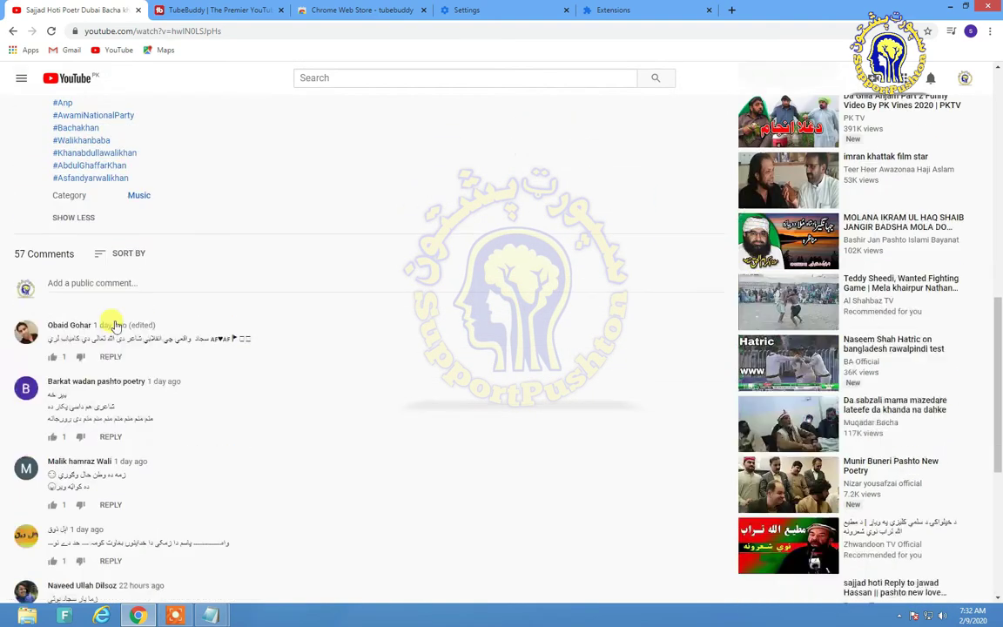
{"action": "scroll", "coordinate": [96, 282], "scroll_direction": "up", "scroll_amount": 2}
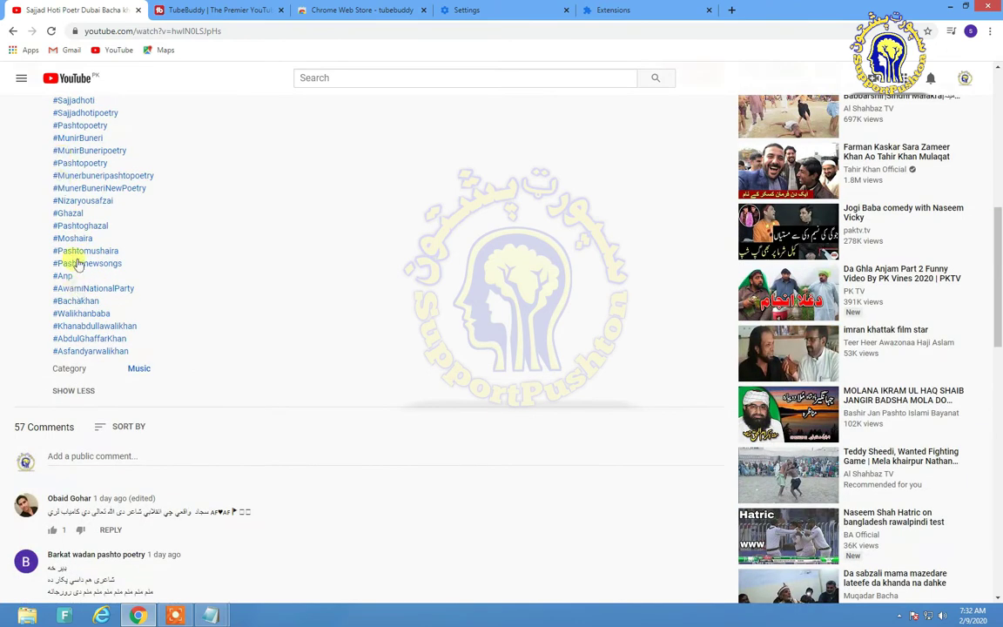
{"action": "scroll", "coordinate": [102, 273], "scroll_direction": "up", "scroll_amount": 1}
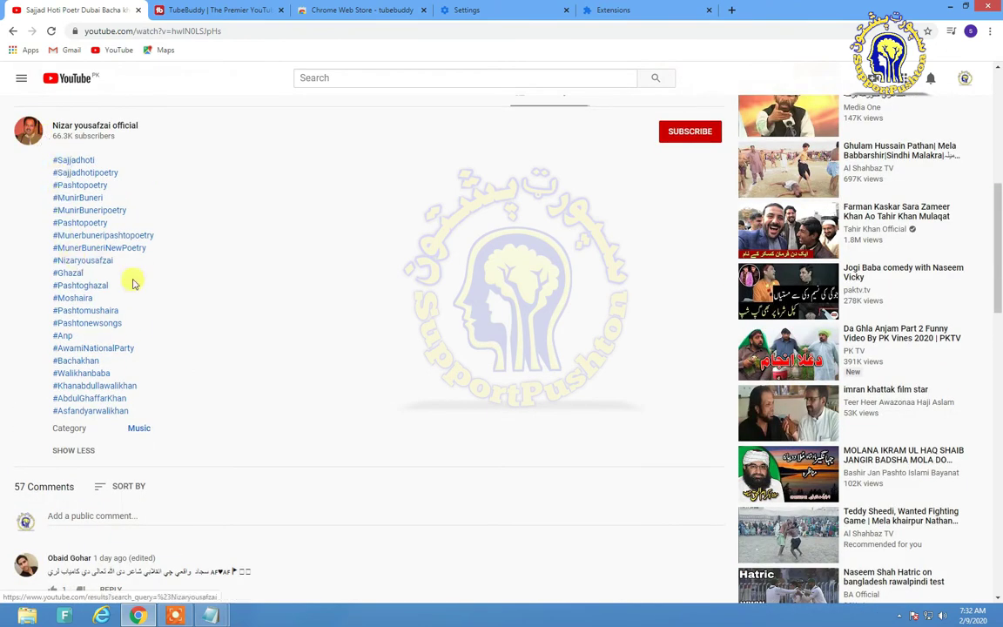
{"action": "scroll", "coordinate": [185, 294], "scroll_direction": "down", "scroll_amount": 3}
{"action": "scroll", "coordinate": [186, 295], "scroll_direction": "up", "scroll_amount": 1}
{"action": "scroll", "coordinate": [184, 297], "scroll_direction": "up", "scroll_amount": 4}
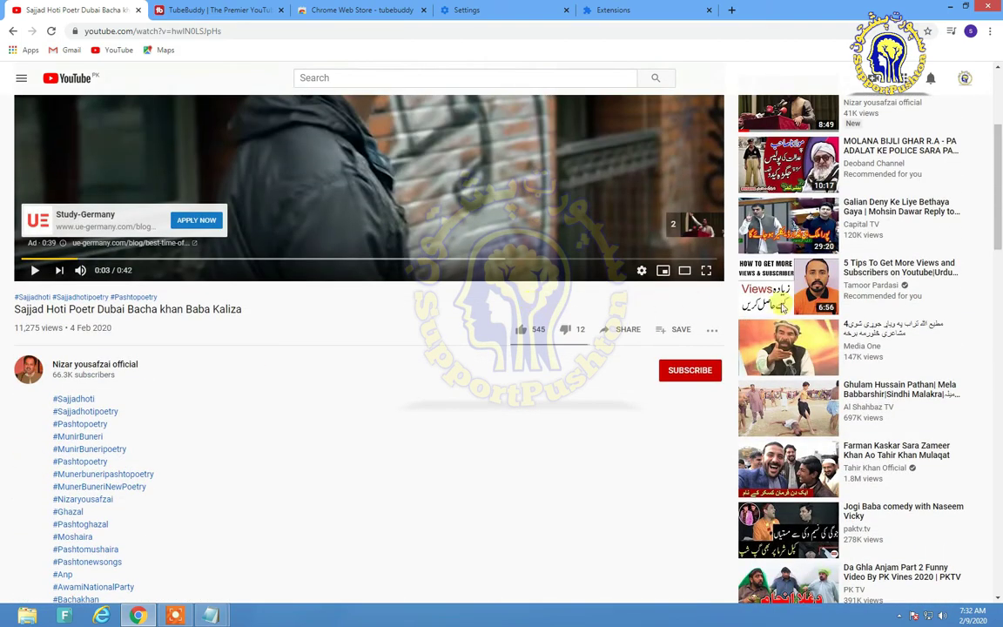
Open the suggested video "5 Tips To Get More Views and Subscribers on Youtube", pause it and expand its description
{"action": "left_click", "coordinate": [870, 291]}
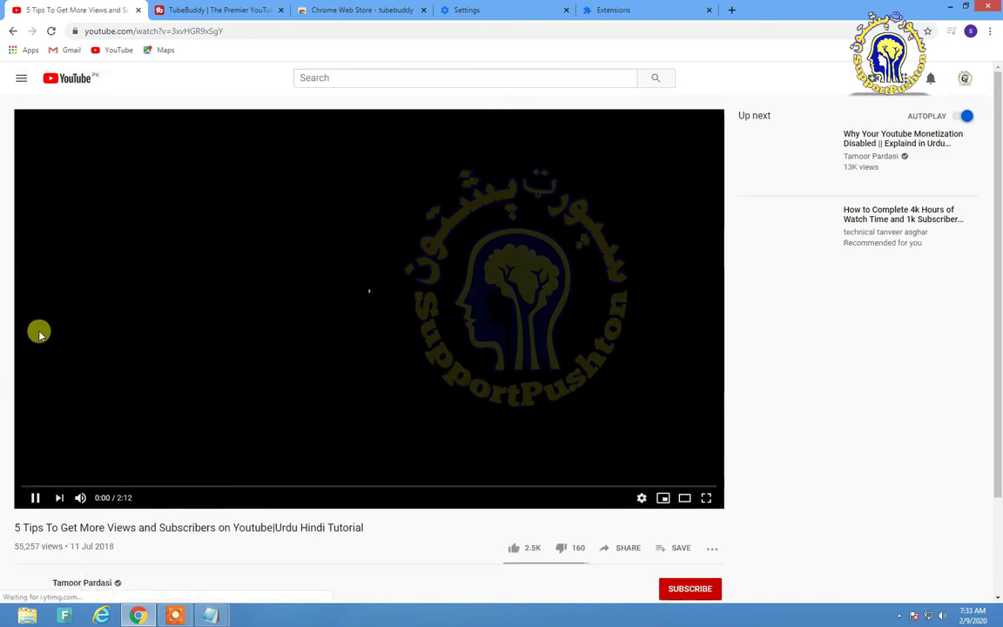
{"action": "left_click", "coordinate": [30, 497]}
{"action": "scroll", "coordinate": [74, 331], "scroll_direction": "down", "scroll_amount": 6}
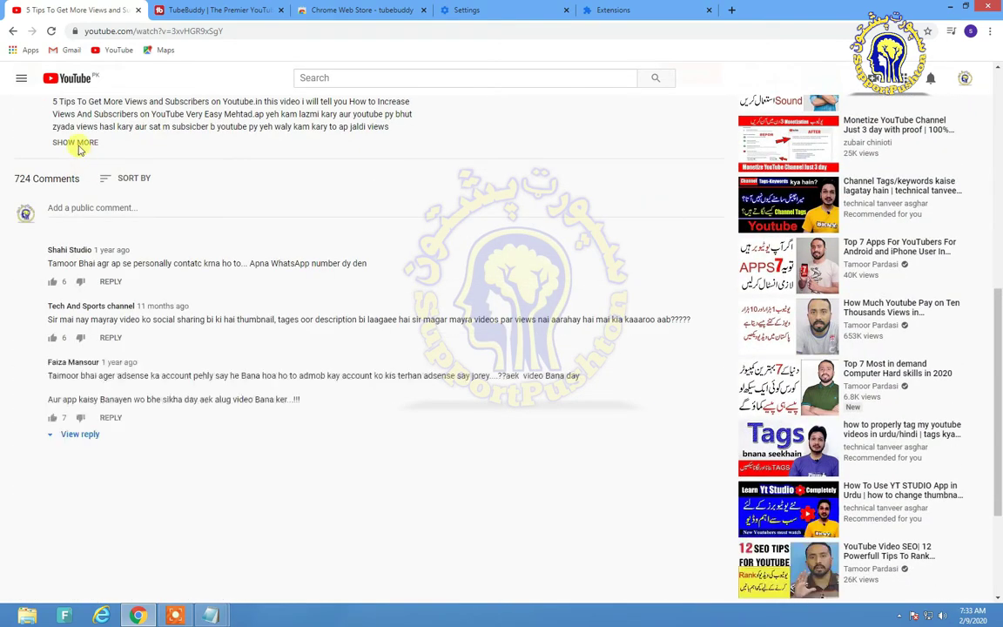
{"action": "left_click", "coordinate": [75, 143]}
{"action": "scroll", "coordinate": [159, 383], "scroll_direction": "down", "scroll_amount": 3}
{"action": "scroll", "coordinate": [160, 383], "scroll_direction": "up", "scroll_amount": 4}
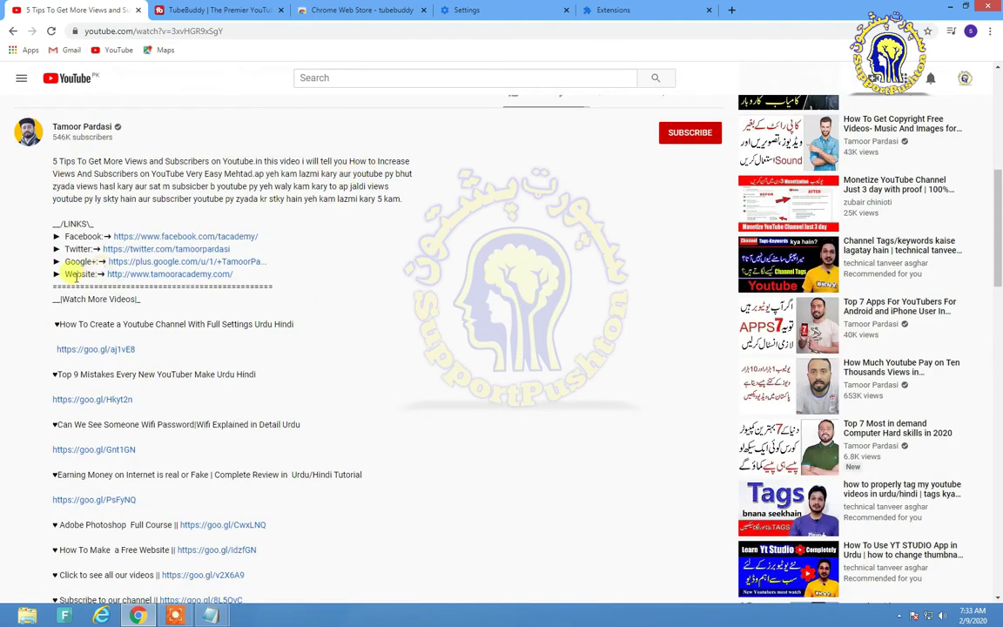
Highlight the LINKS block in the description and examine how the social links and Watch More Videos entries are laid out
{"action": "left_click_drag", "start_coordinate": [97, 237], "coordinate": [250, 283]}
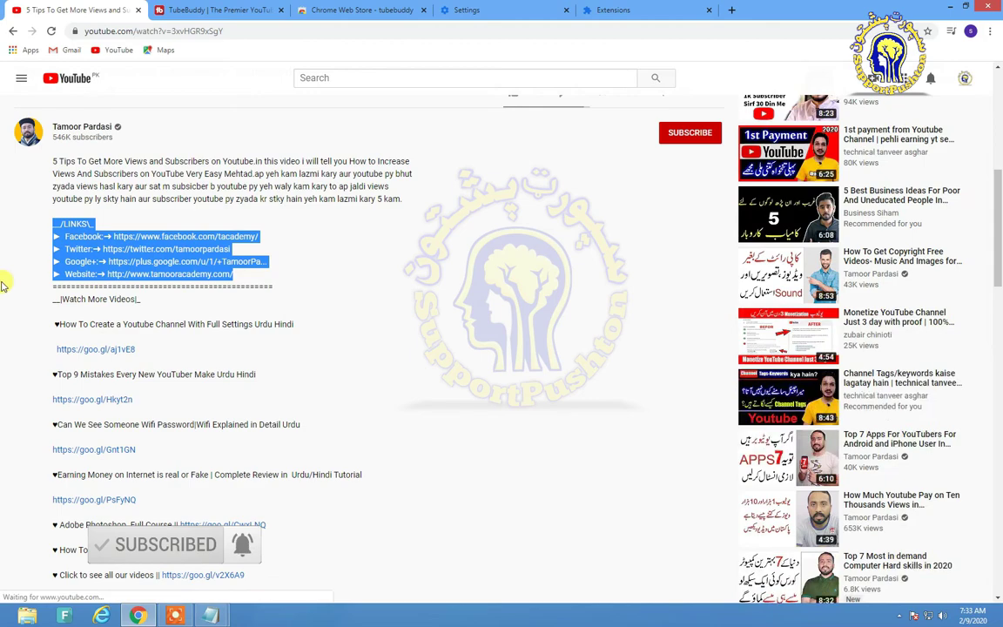
{"action": "scroll", "coordinate": [94, 318], "scroll_direction": "down", "scroll_amount": 3}
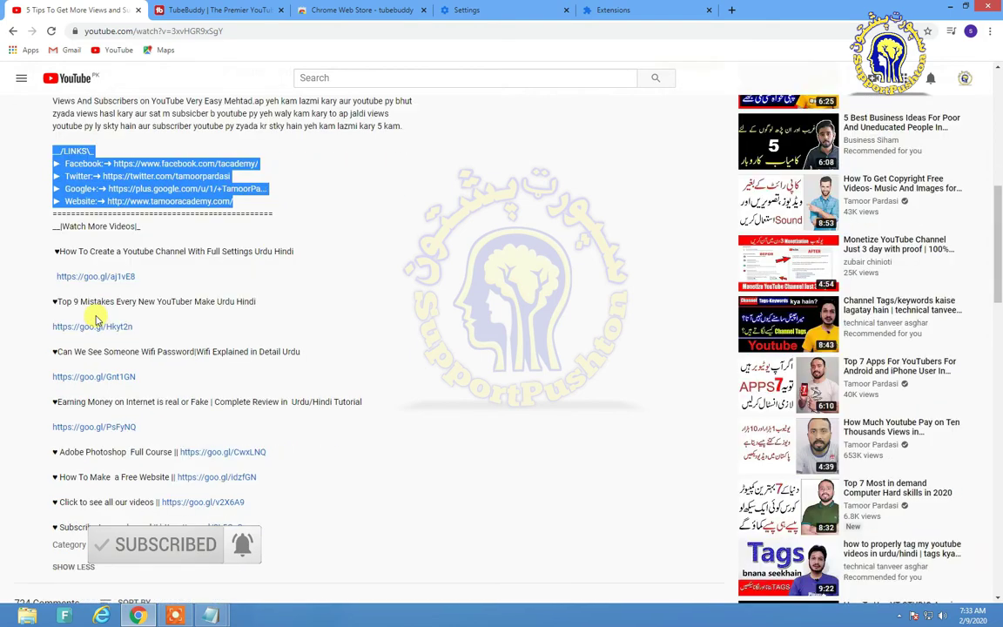
{"action": "scroll", "coordinate": [4, 383], "scroll_direction": "up", "scroll_amount": 10}
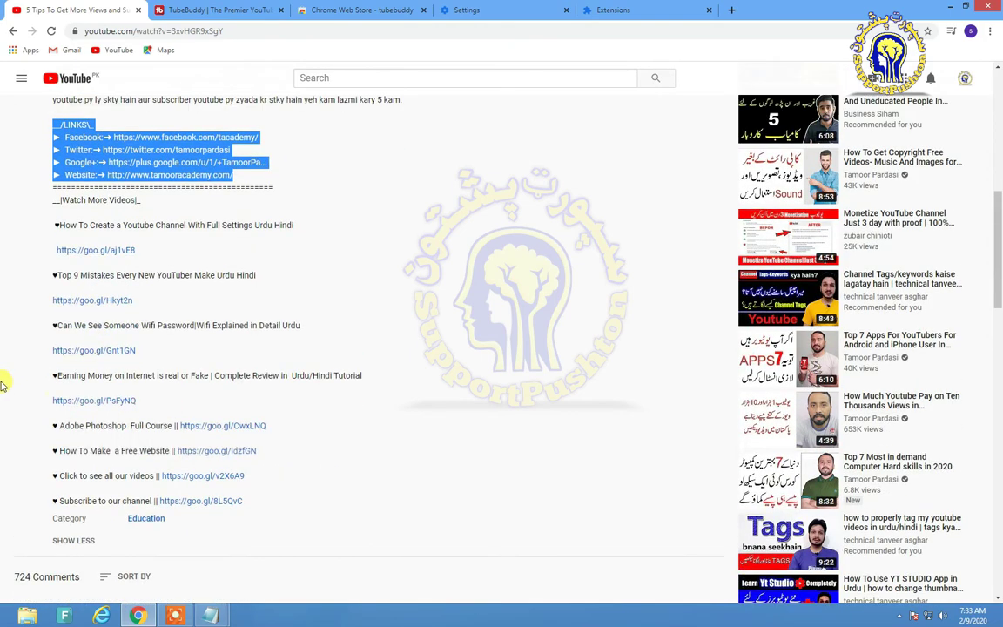
{"action": "scroll", "coordinate": [431, 376], "scroll_direction": "down", "scroll_amount": 2}
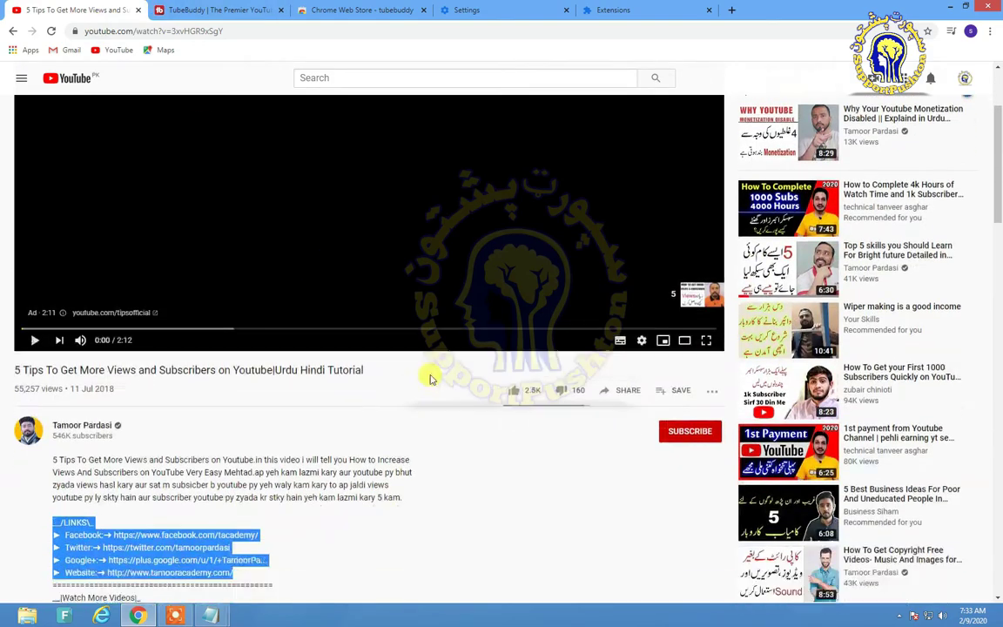
{"action": "scroll", "coordinate": [430, 376], "scroll_direction": "up", "scroll_amount": 4}
{"action": "scroll", "coordinate": [152, 542], "scroll_direction": "down", "scroll_amount": 20}
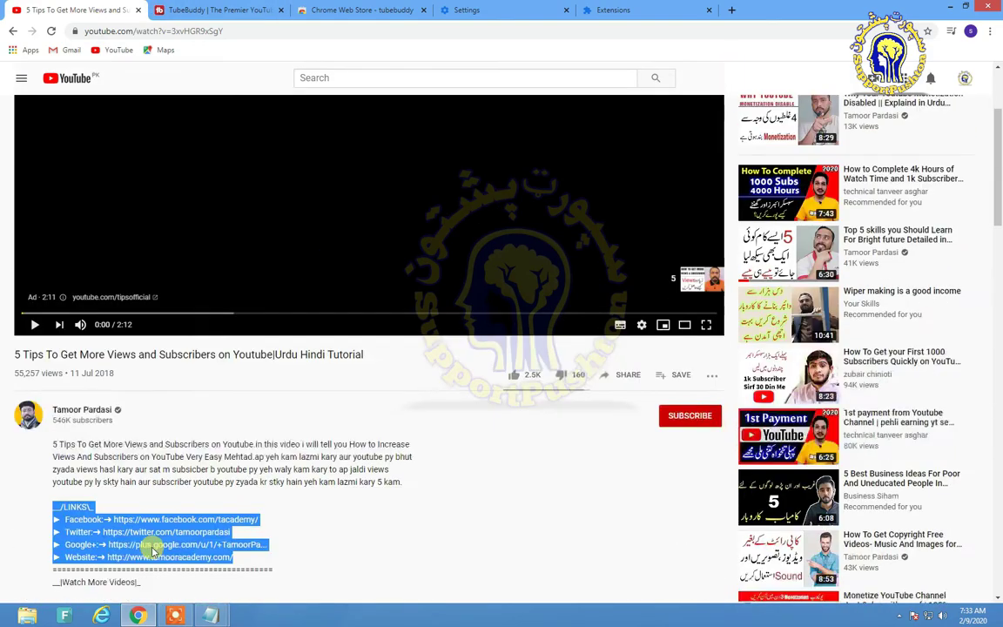
{"action": "scroll", "coordinate": [163, 542], "scroll_direction": "up", "scroll_amount": 15}
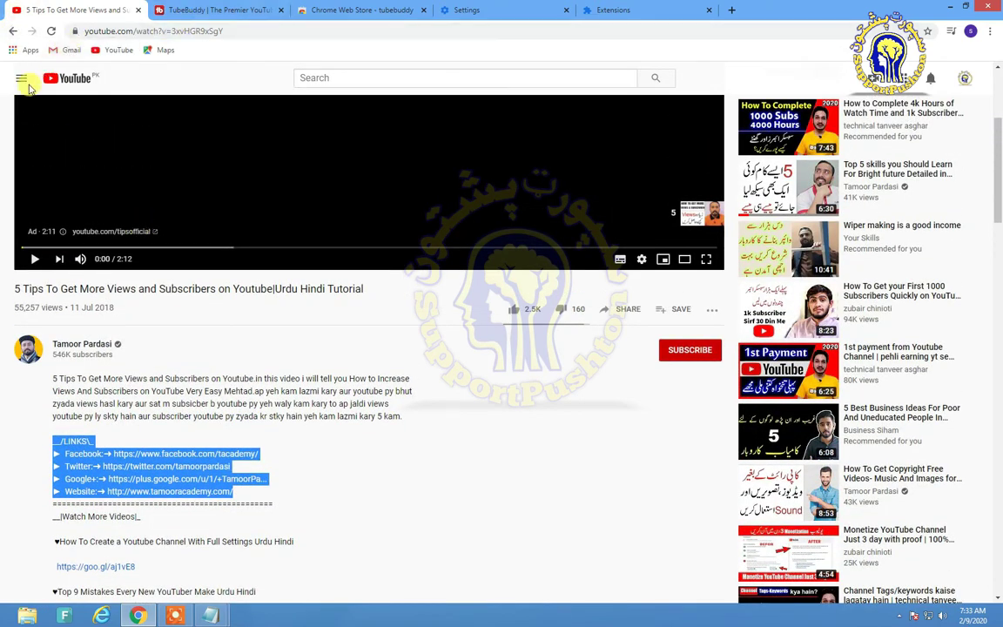
Load YouTube in place of the Extensions page and start a new video upload for the channel
{"action": "left_click", "coordinate": [74, 79]}
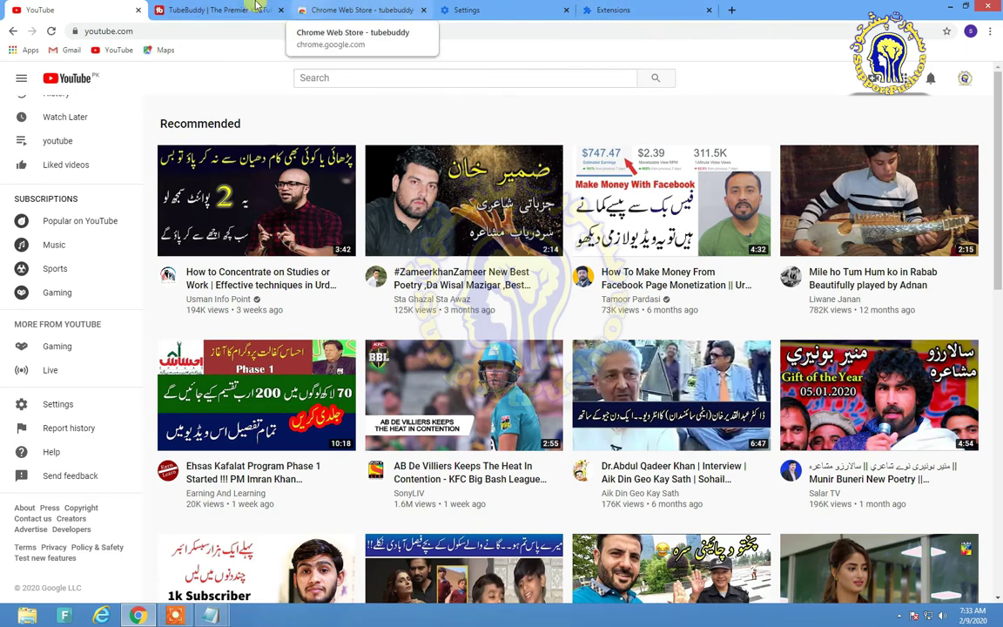
{"action": "left_click", "coordinate": [632, 7]}
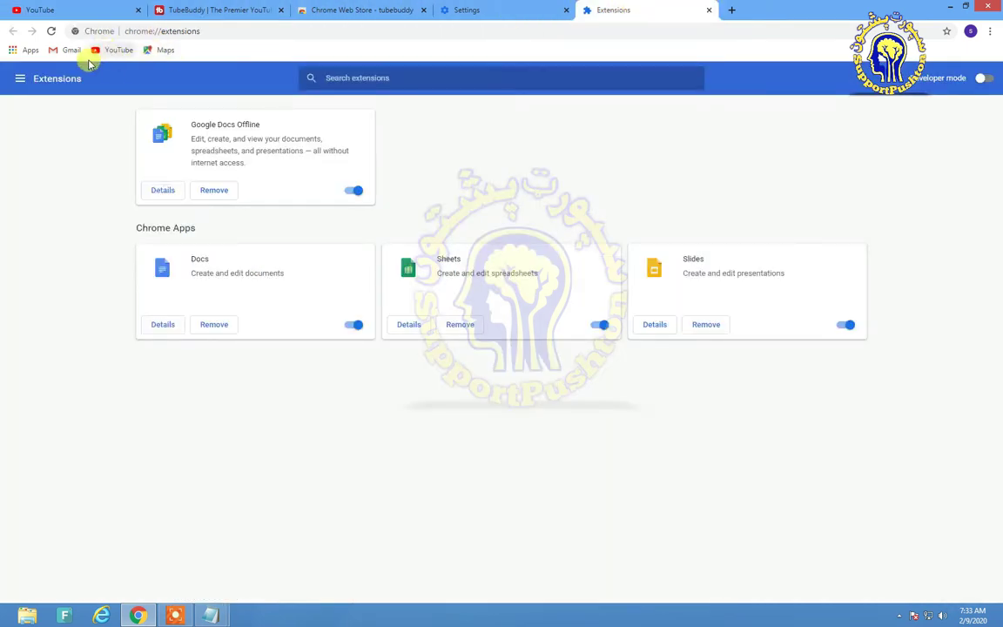
{"action": "left_click", "coordinate": [101, 52]}
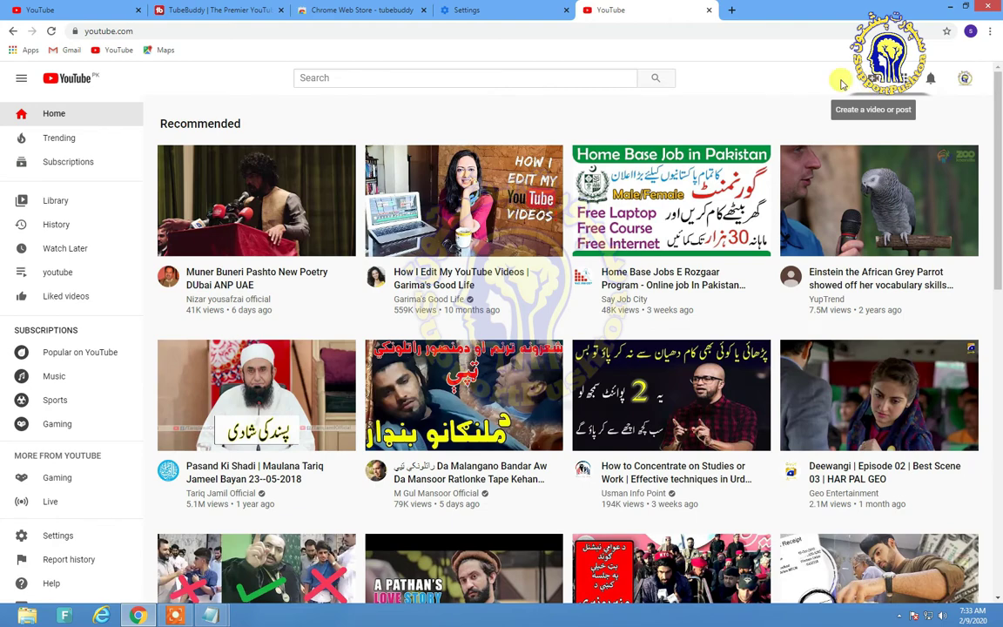
{"action": "left_click", "coordinate": [852, 85]}
{"action": "left_click", "coordinate": [890, 106]}
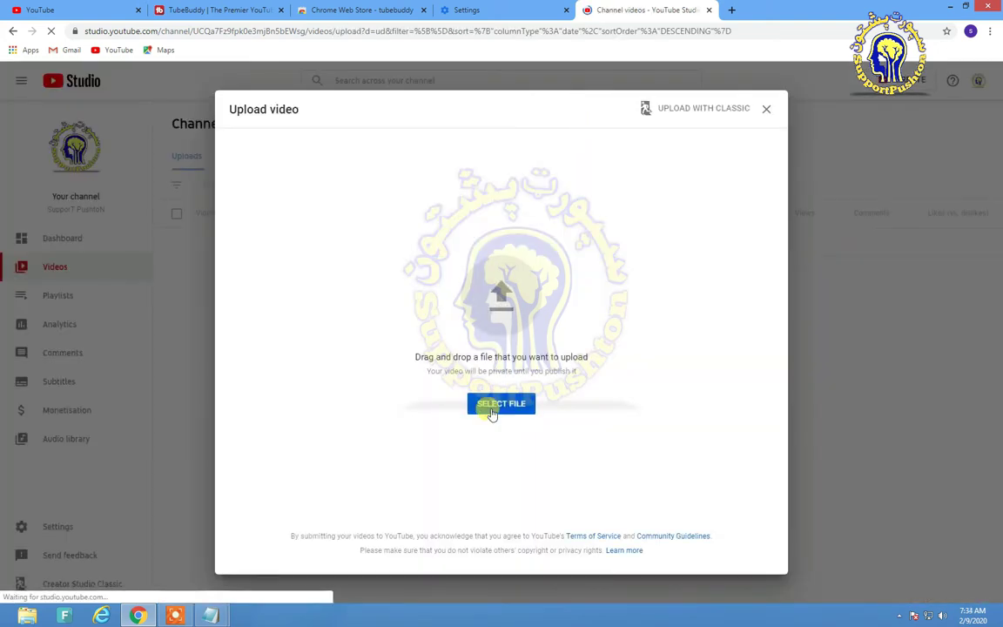
{"action": "left_click", "coordinate": [493, 405]}
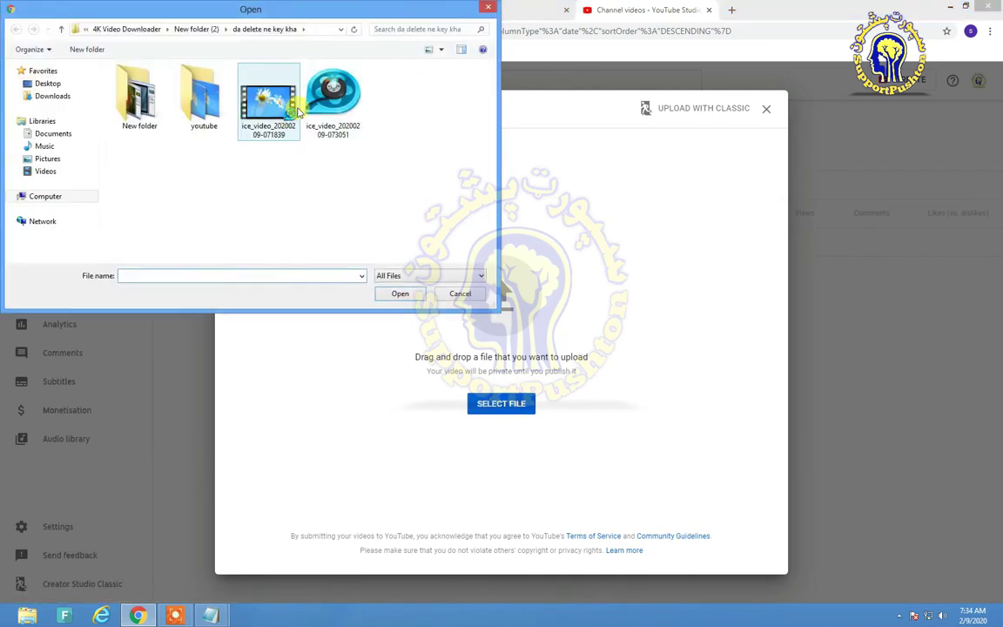
{"action": "left_click", "coordinate": [269, 103]}
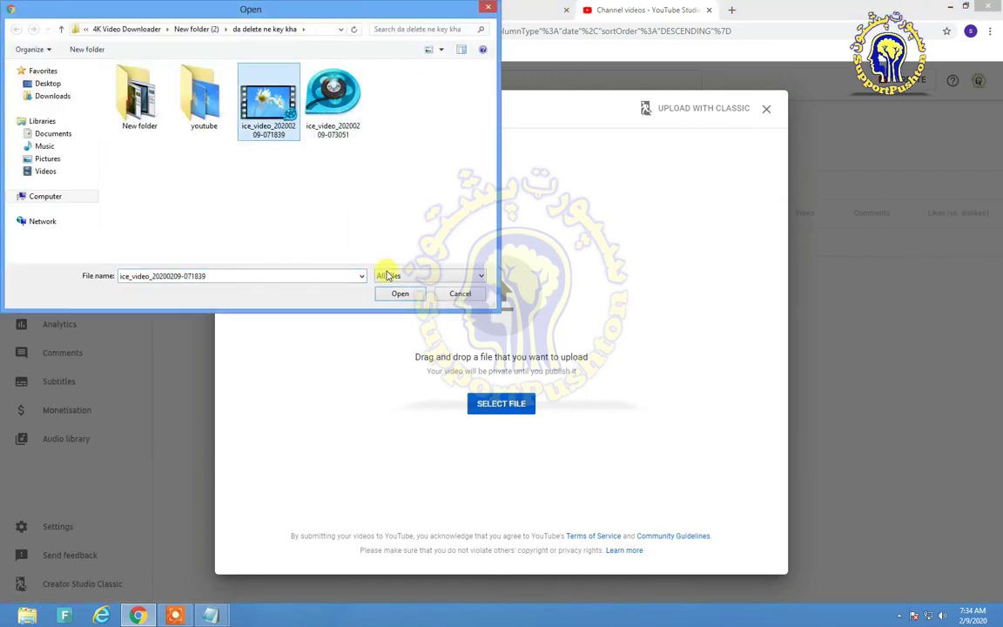
{"action": "left_click", "coordinate": [400, 294]}
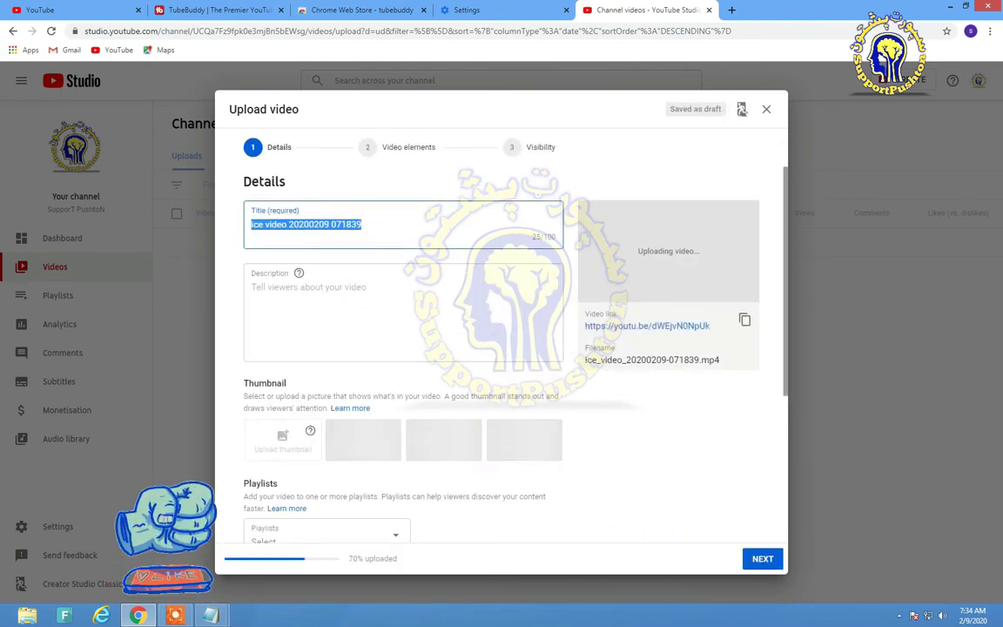
Switch to the New Text Document notes in Notepad, copy the title line "poshto comedy videos 2020 | telented bosy 2020" and return to the upload form
{"action": "mouse_move", "coordinate": [213, 614]}
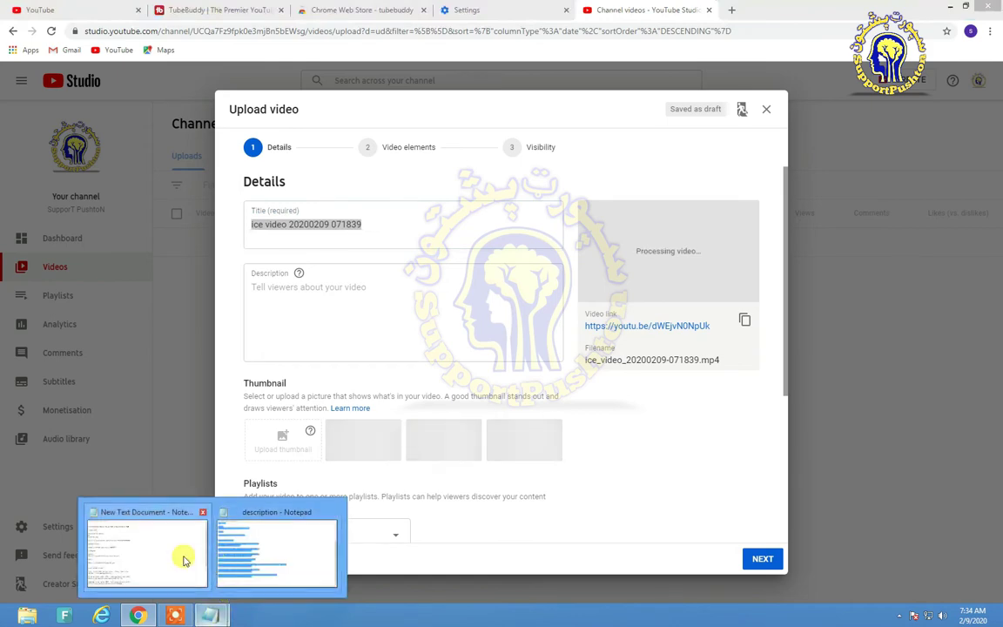
{"action": "mouse_move", "coordinate": [200, 562]}
{"action": "mouse_move", "coordinate": [246, 566]}
{"action": "left_click", "coordinate": [180, 548]}
{"action": "scroll", "coordinate": [381, 154], "scroll_direction": "up", "scroll_amount": 1}
{"action": "left_click_drag", "start_coordinate": [333, 123], "coordinate": [94, 103]}
{"action": "right_click", "coordinate": [126, 128]}
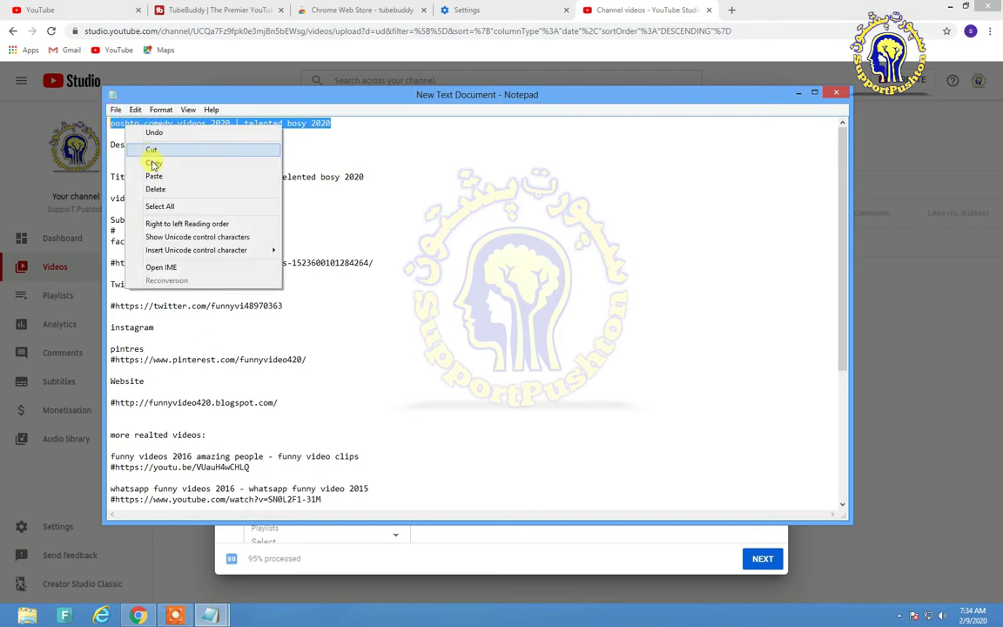
{"action": "left_click", "coordinate": [152, 161]}
{"action": "left_click", "coordinate": [369, 558]}
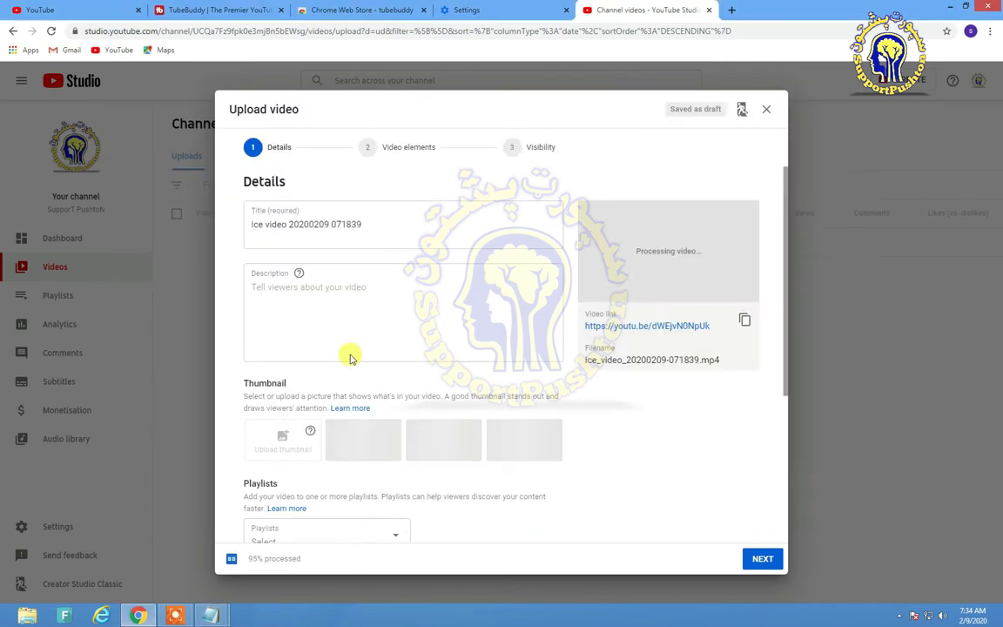
Replace the default video title with the copied text "poshto comedy videos 2020 | telented bosy 2020"
{"action": "left_click_drag", "start_coordinate": [365, 223], "coordinate": [248, 226]}
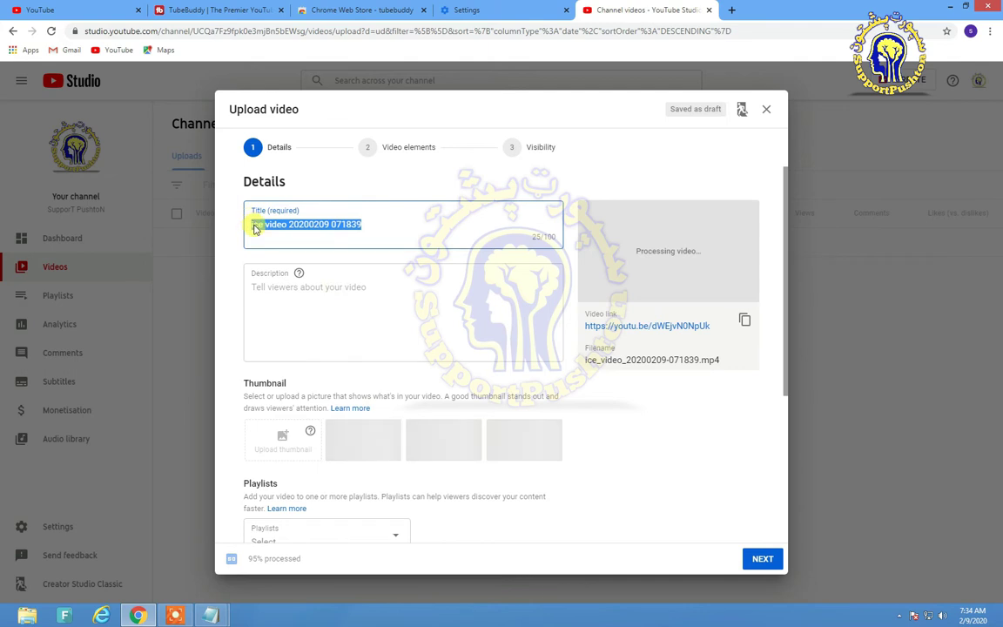
{"action": "right_click", "coordinate": [251, 225]}
{"action": "left_click", "coordinate": [279, 262]}
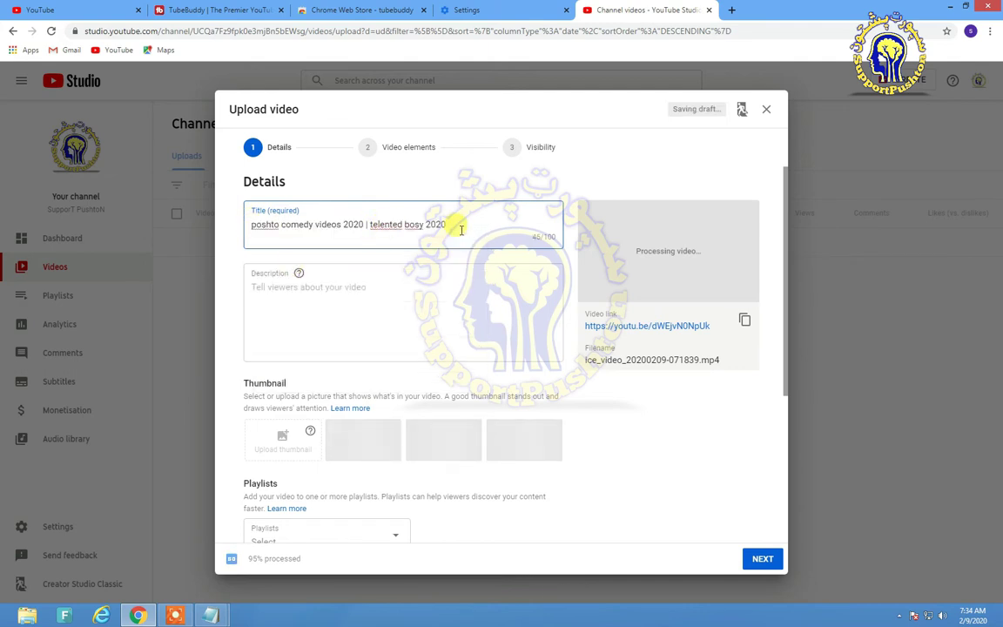
Close the description Notepad file, then copy the New Text Document text from the "Title #poshto" line through the last related video link
{"action": "mouse_move", "coordinate": [212, 616]}
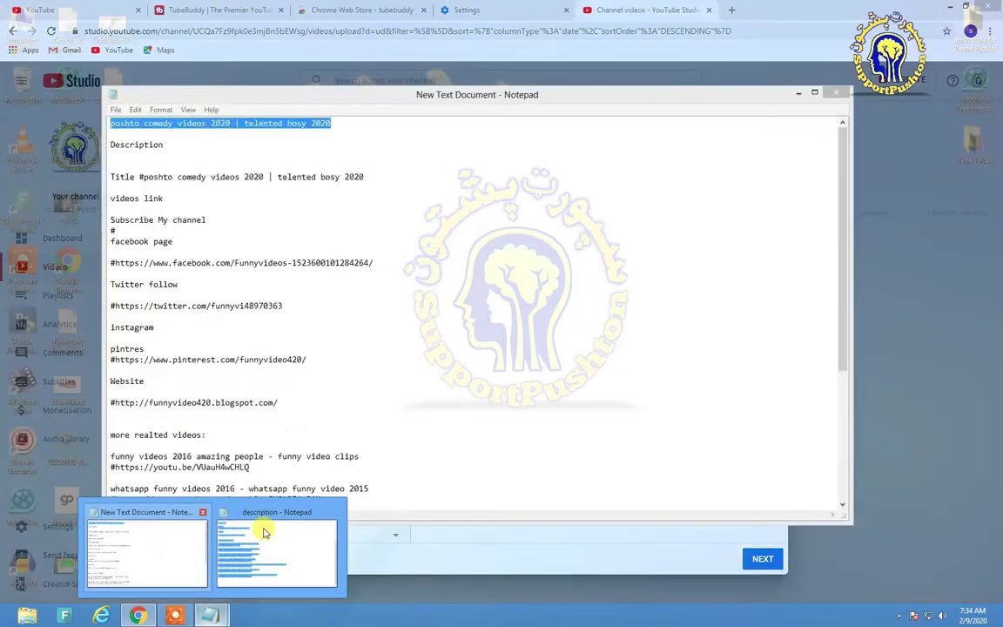
{"action": "mouse_move", "coordinate": [342, 520]}
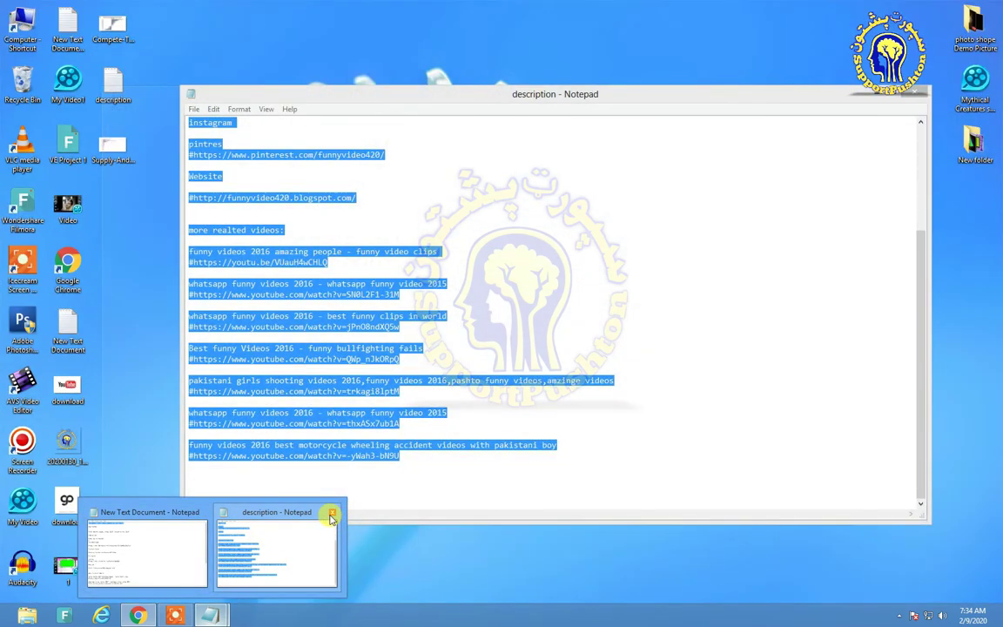
{"action": "left_click", "coordinate": [332, 516]}
{"action": "left_click", "coordinate": [239, 519]}
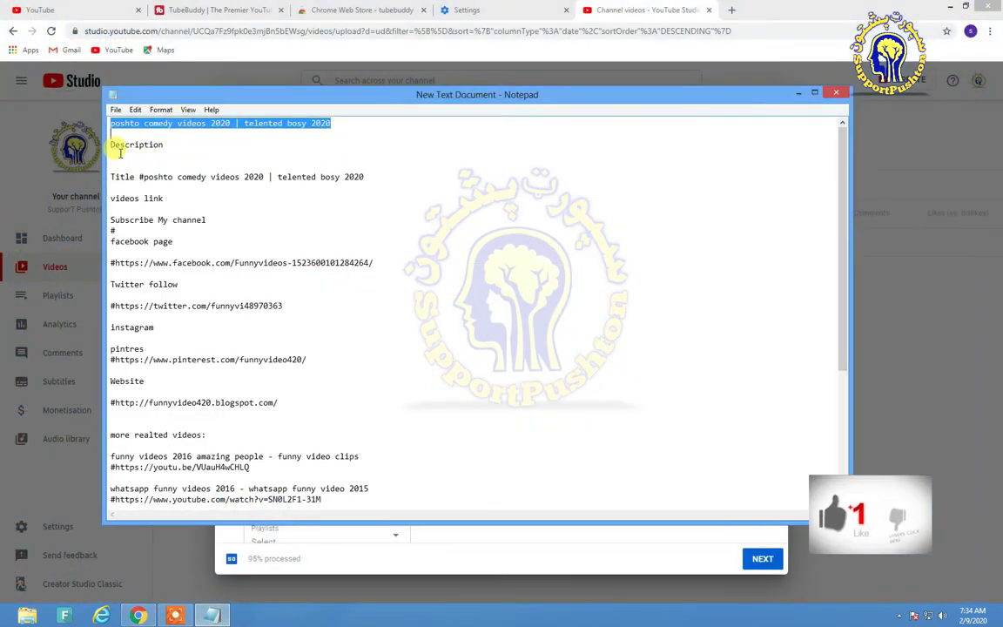
{"action": "left_click_drag", "start_coordinate": [106, 175], "coordinate": [333, 461]}
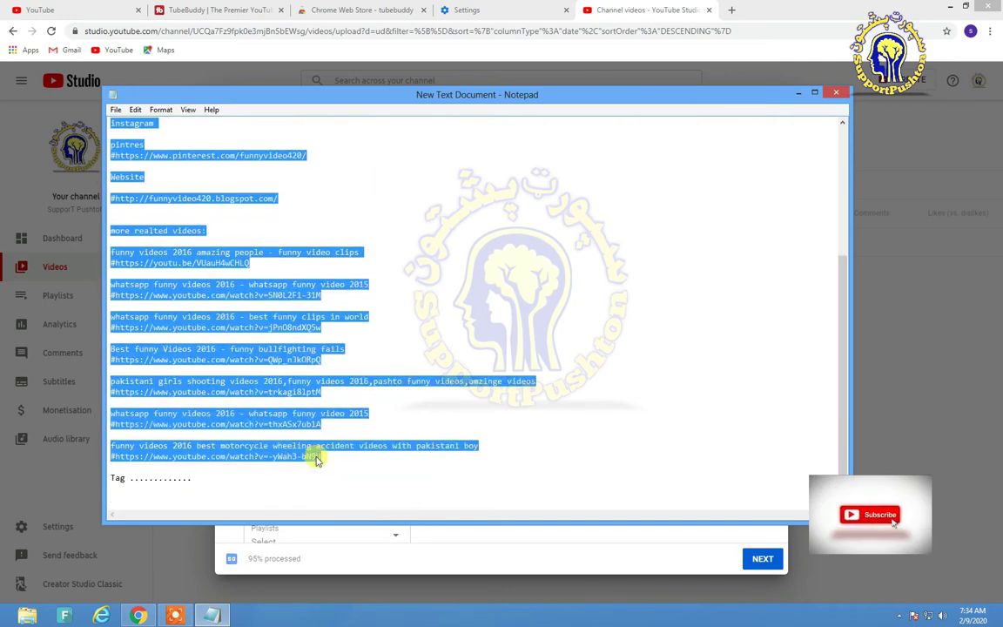
{"action": "right_click", "coordinate": [317, 455]}
{"action": "left_click", "coordinate": [347, 330]}
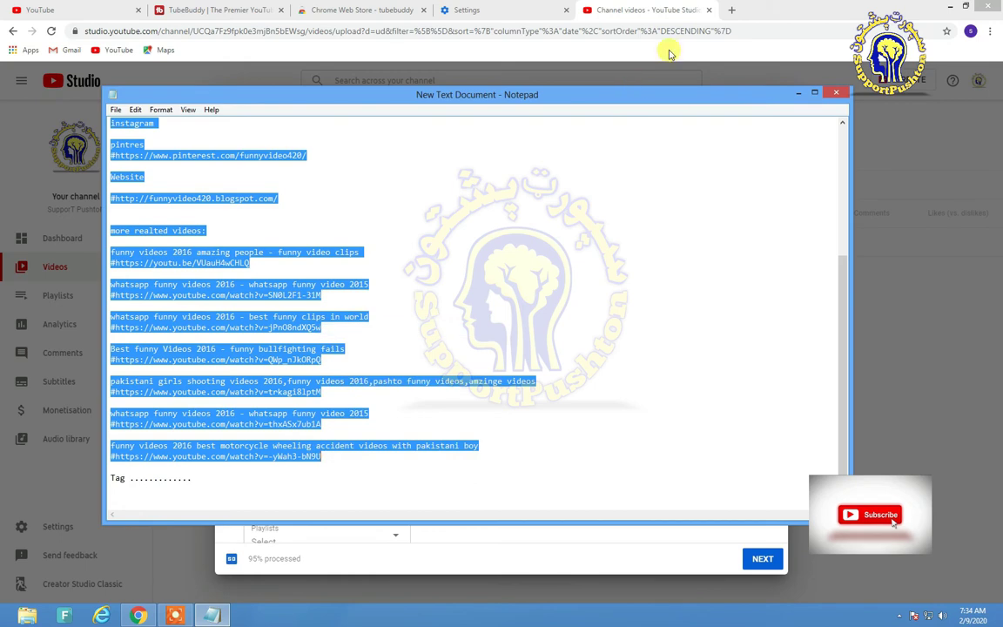
{"action": "left_click", "coordinate": [798, 93]}
Paste the copied text with the social and related video links into the video's description and look it over
{"action": "left_click", "coordinate": [383, 290]}
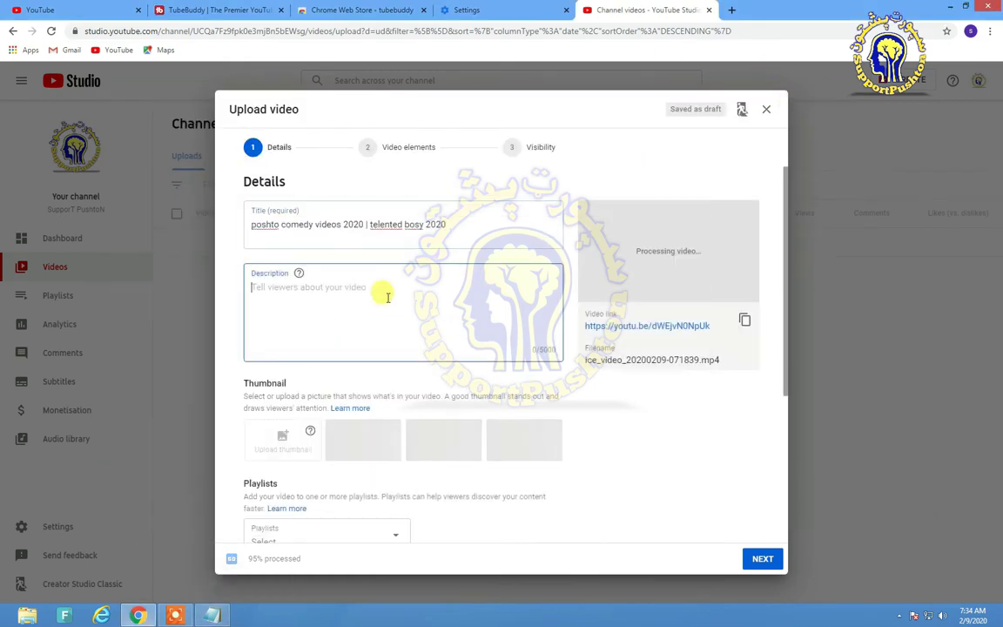
{"action": "right_click", "coordinate": [388, 296]}
{"action": "left_click", "coordinate": [417, 367]}
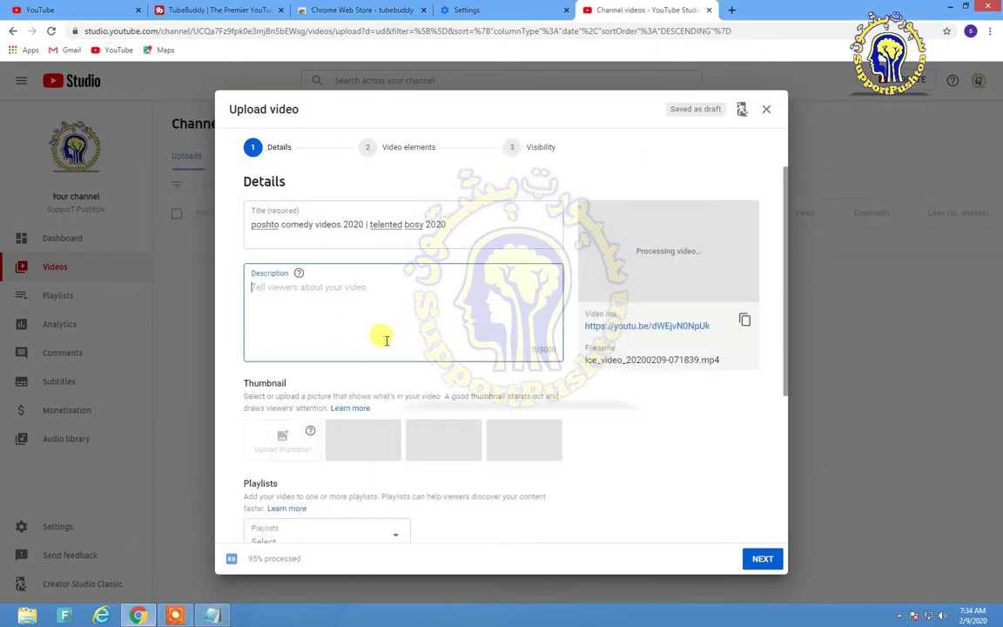
{"action": "key", "text": "ctrl+v"}
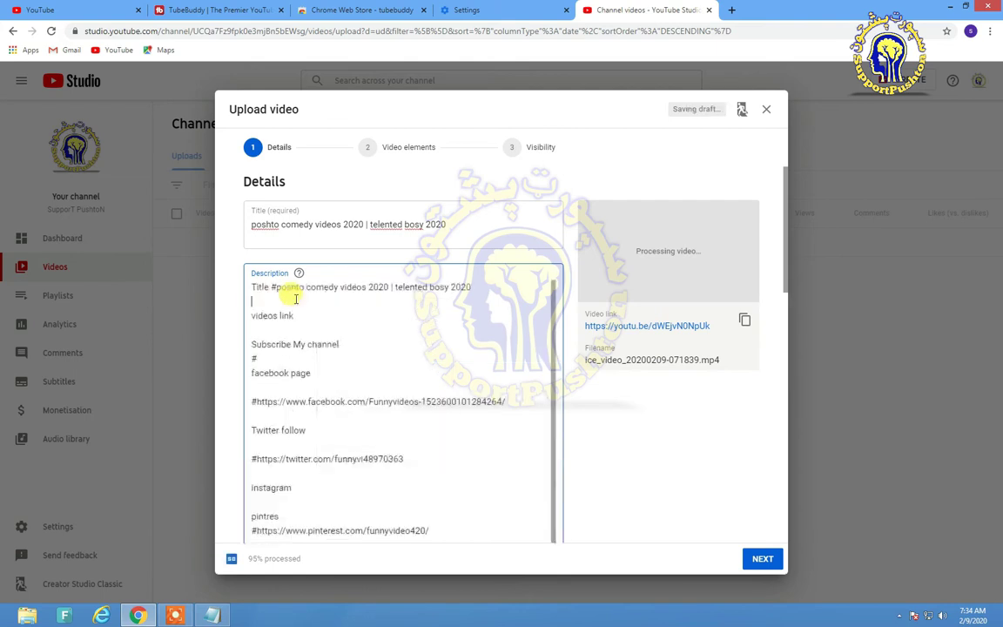
{"action": "scroll", "coordinate": [301, 309], "scroll_direction": "up", "scroll_amount": 2}
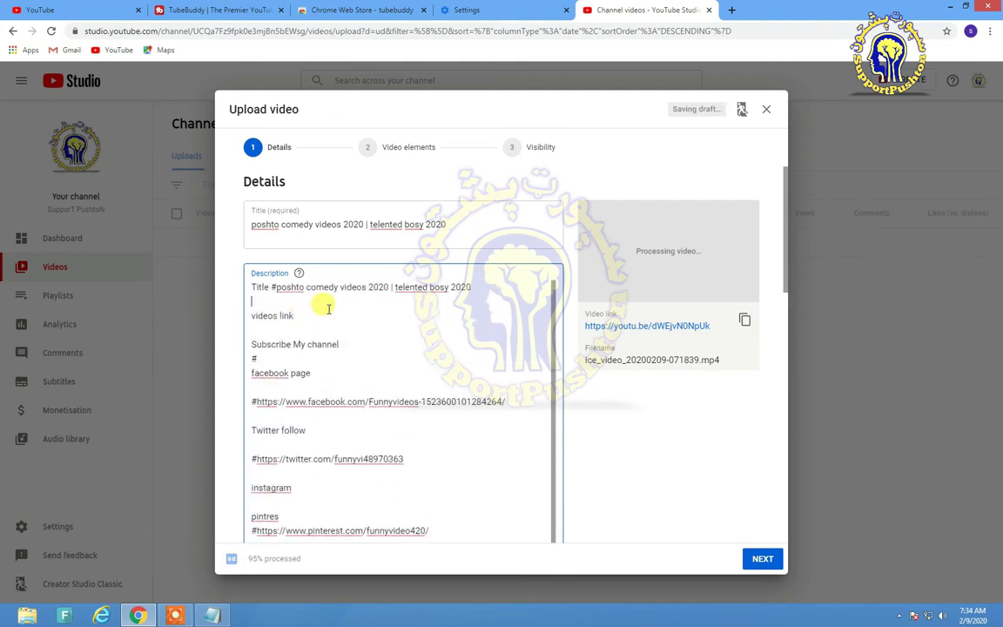
{"action": "scroll", "coordinate": [413, 310], "scroll_direction": "down", "scroll_amount": 3}
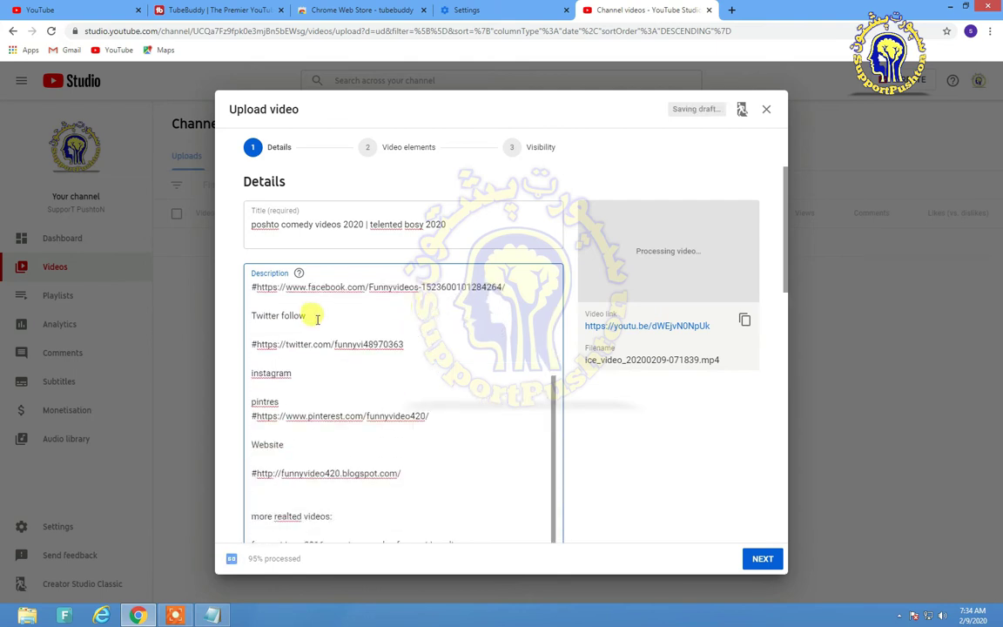
{"action": "scroll", "coordinate": [349, 320], "scroll_direction": "up", "scroll_amount": 3}
Copy the uploaded video's link and add it with a leading # after "videos link" in the description
{"action": "left_click", "coordinate": [245, 310]}
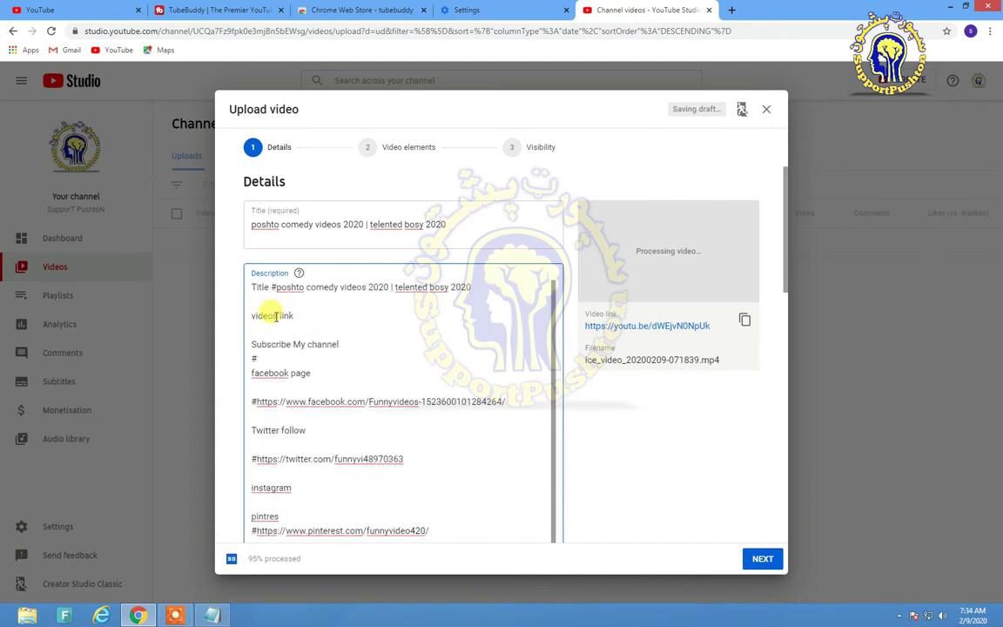
{"action": "left_click", "coordinate": [745, 323]}
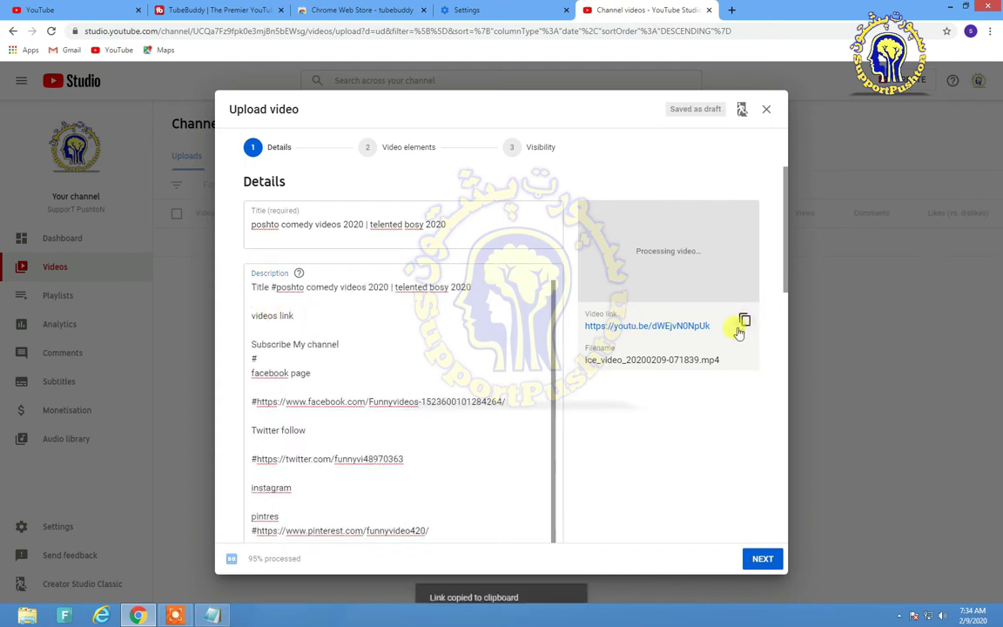
{"action": "left_click", "coordinate": [324, 325]}
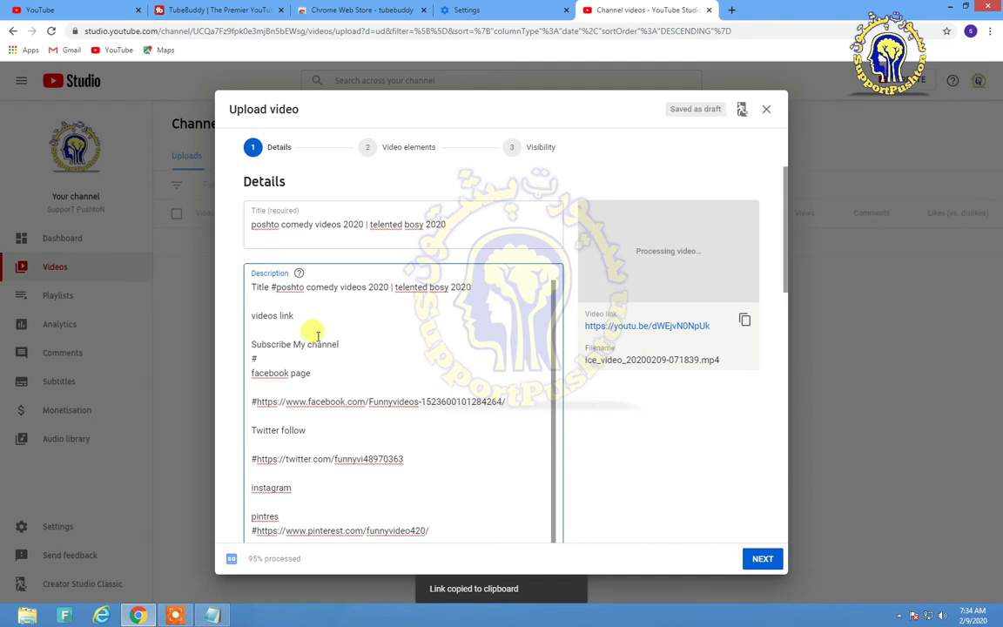
{"action": "left_click", "coordinate": [317, 321]}
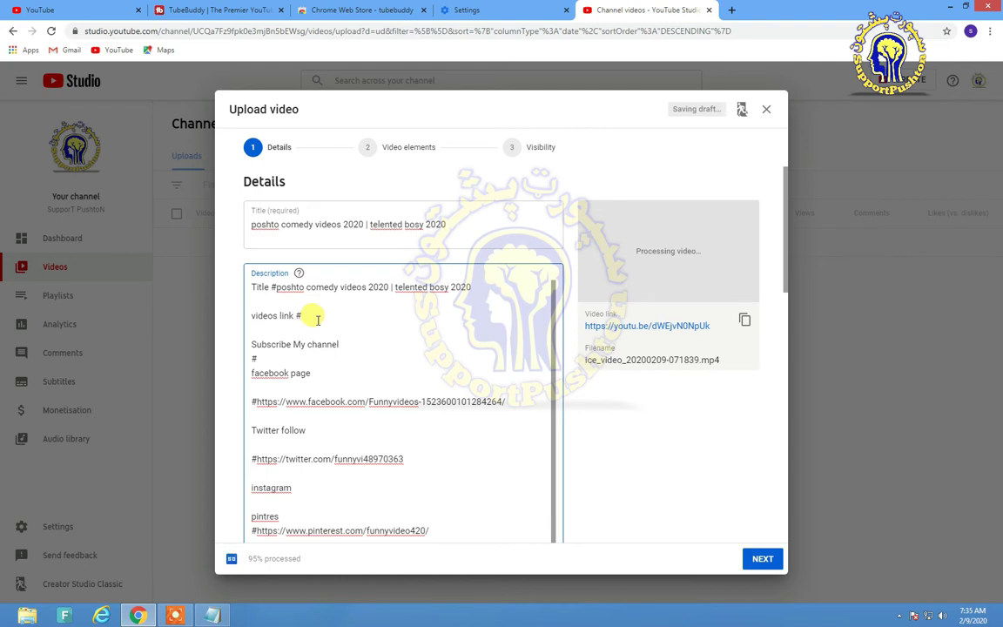
{"action": "right_click", "coordinate": [319, 322]}
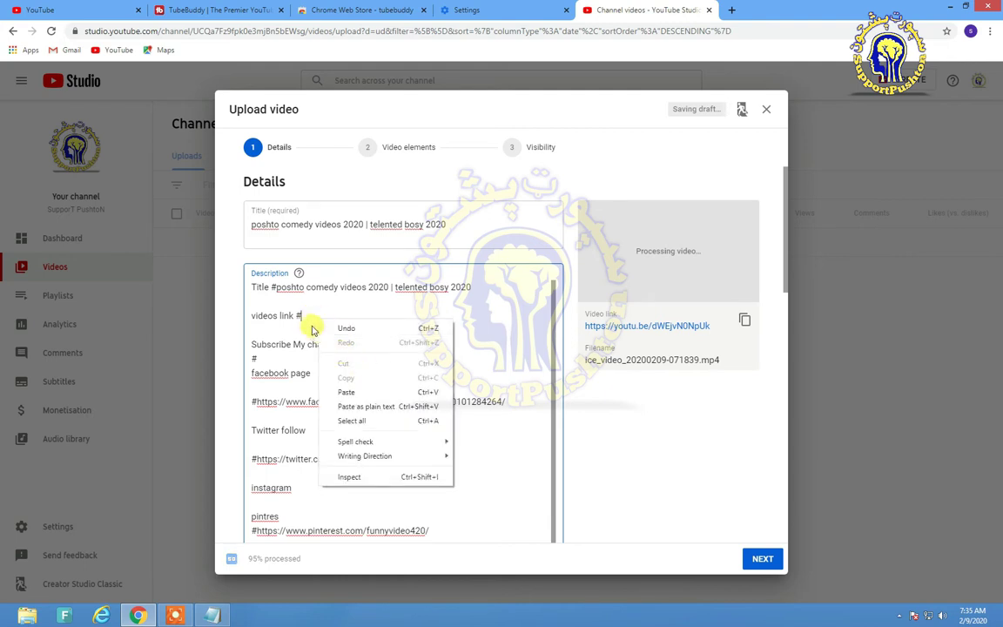
{"action": "left_click", "coordinate": [367, 392]}
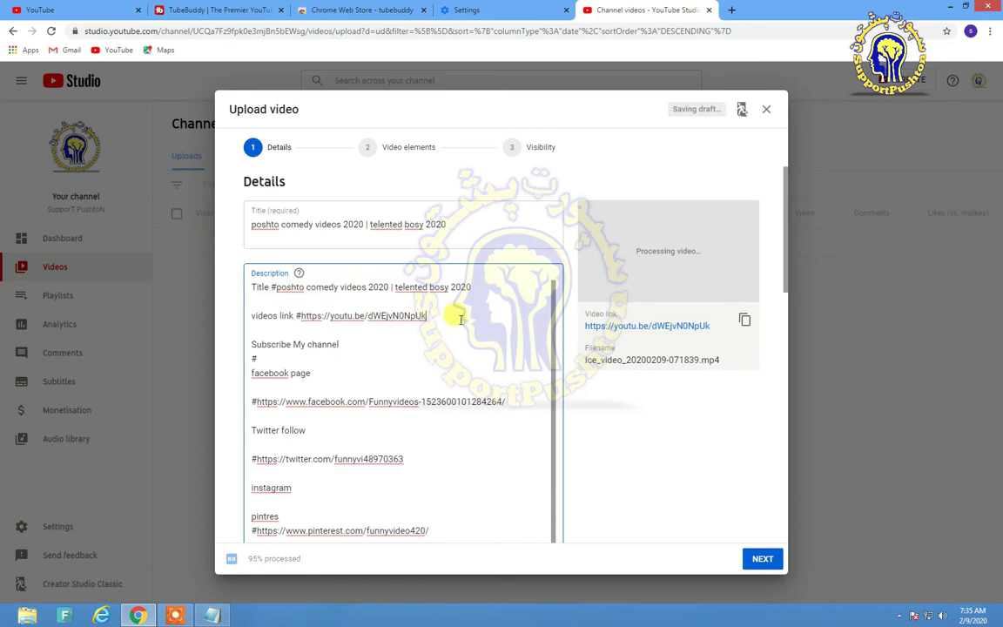
Set the video's audience to "No, it's not made for children"
{"action": "scroll", "coordinate": [530, 332], "scroll_direction": "down", "scroll_amount": 10}
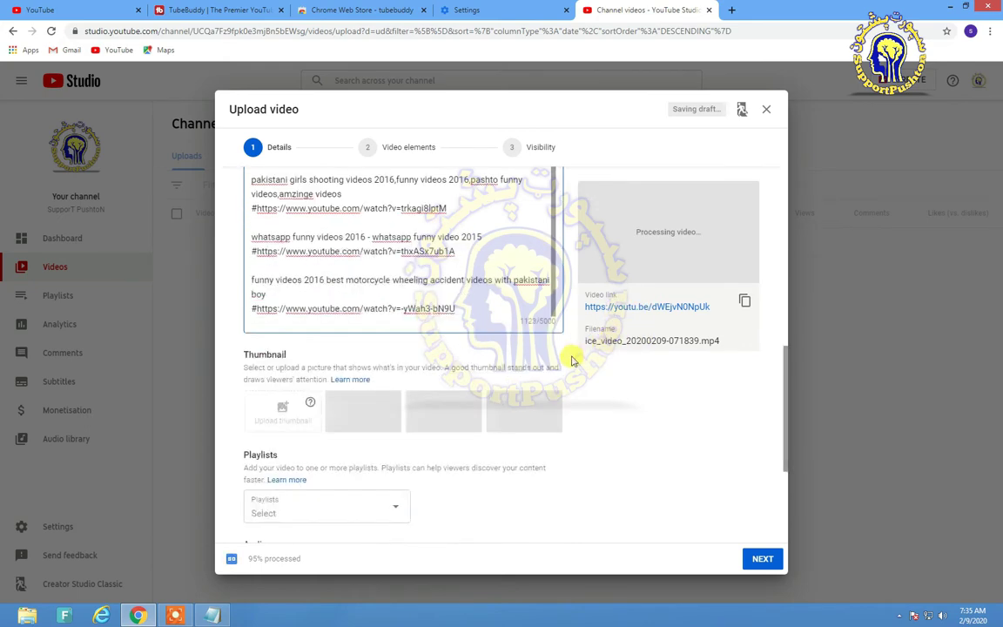
{"action": "scroll", "coordinate": [572, 360], "scroll_direction": "down", "scroll_amount": 3}
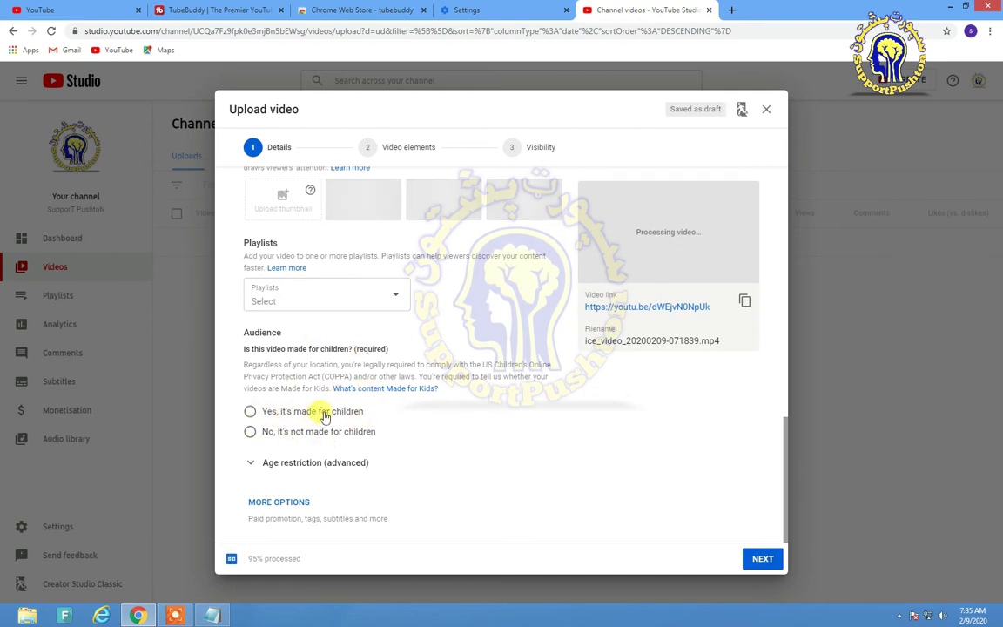
{"action": "left_click", "coordinate": [251, 433]}
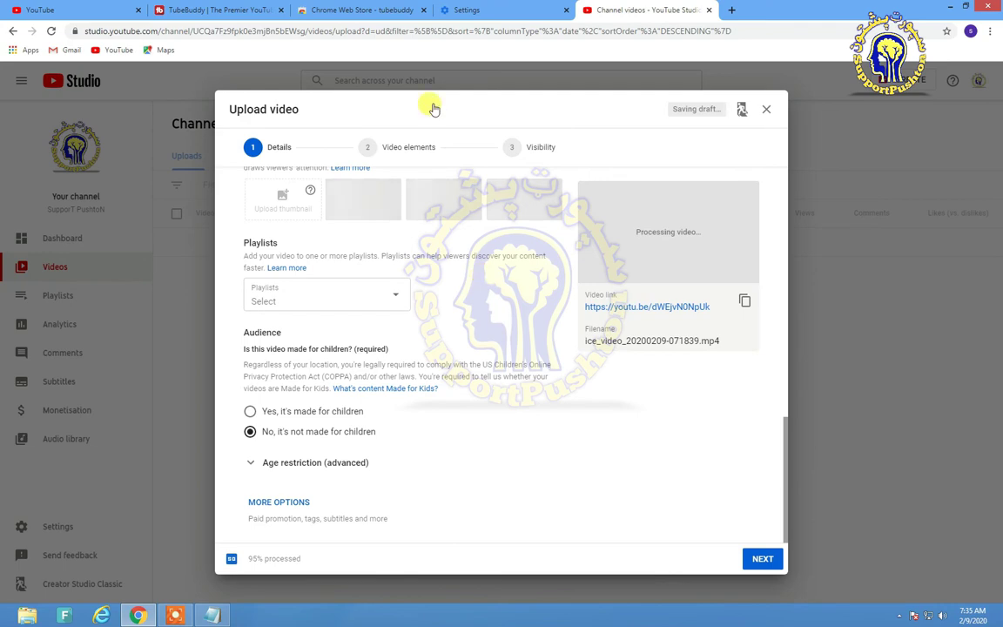
Show the additional upload options and place the cursor in the empty Tags field
{"action": "left_click", "coordinate": [281, 501]}
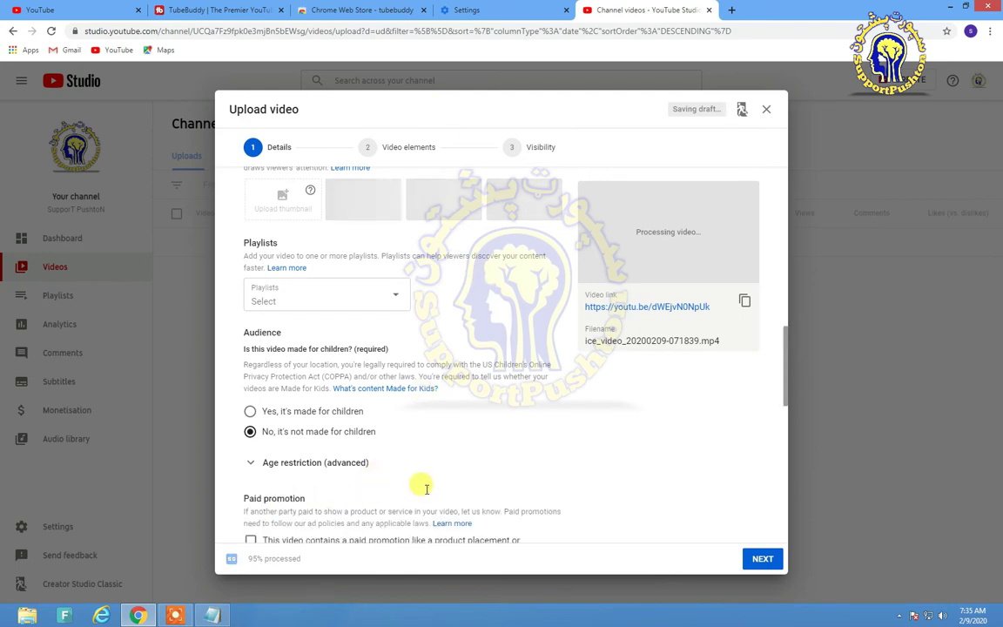
{"action": "scroll", "coordinate": [427, 483], "scroll_direction": "down", "scroll_amount": 3}
{"action": "scroll", "coordinate": [446, 471], "scroll_direction": "down", "scroll_amount": 3}
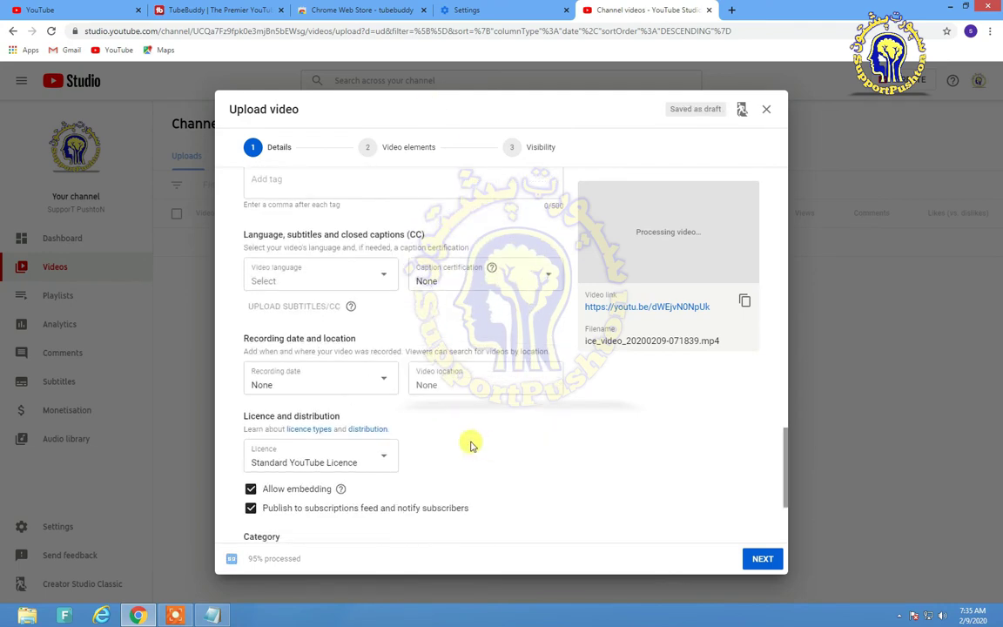
{"action": "scroll", "coordinate": [470, 445], "scroll_direction": "up", "scroll_amount": 1}
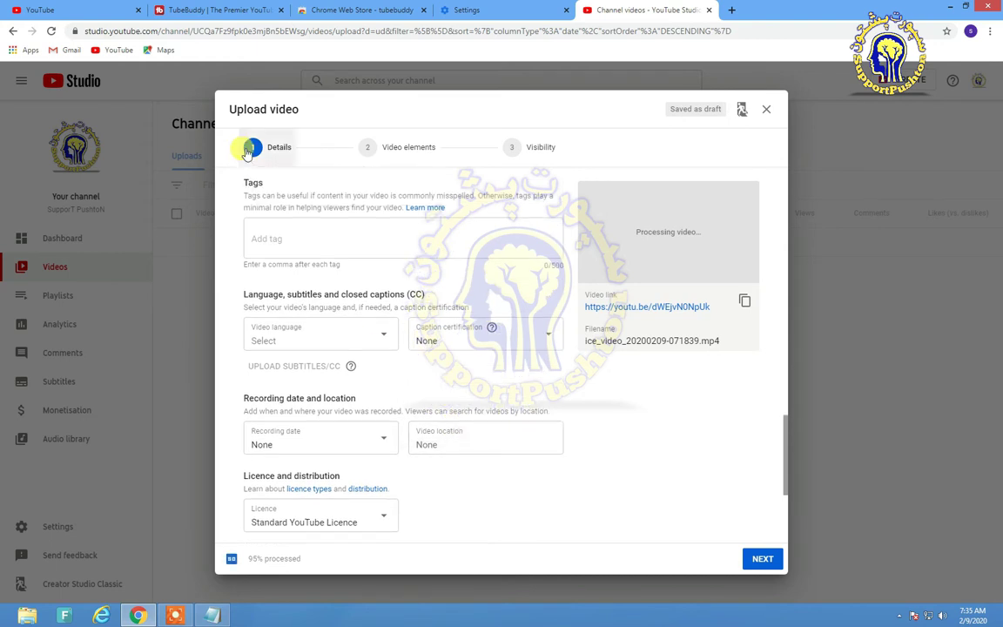
{"action": "left_click", "coordinate": [278, 239]}
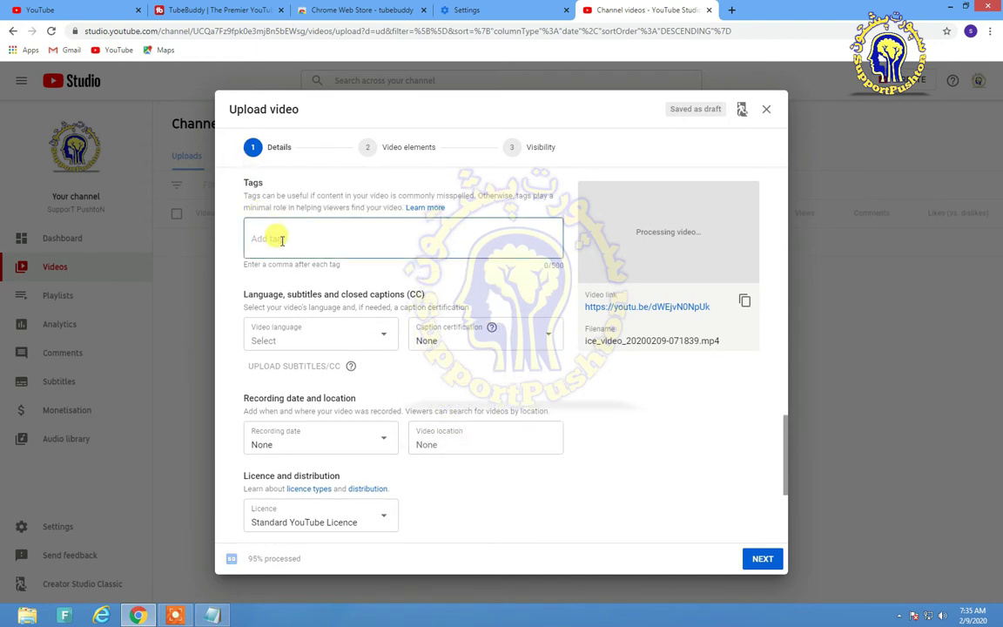
{"action": "scroll", "coordinate": [275, 242], "scroll_direction": "up", "scroll_amount": 3}
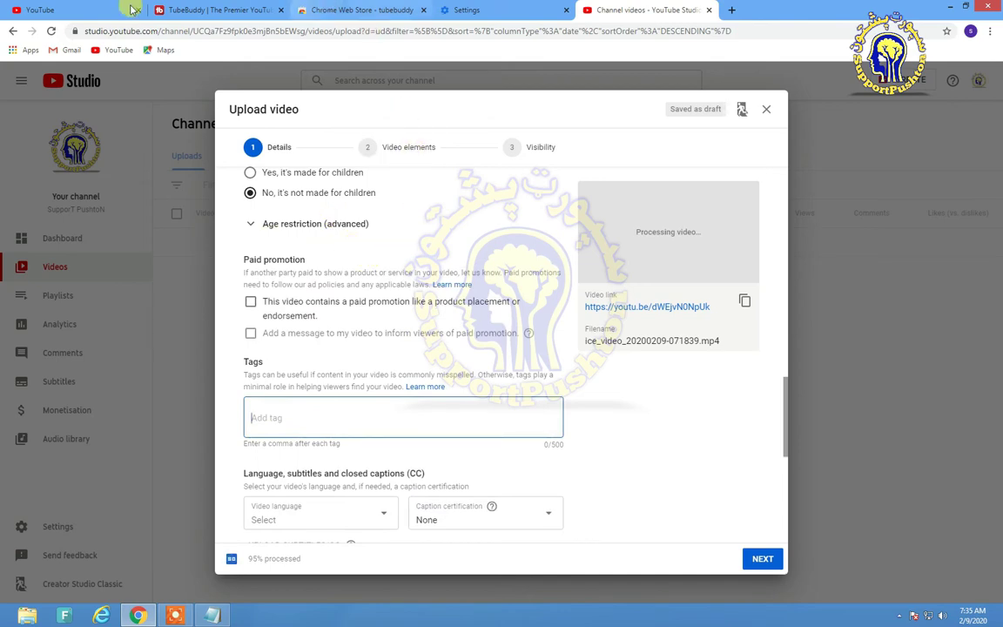
On the YouTube home page, enter "poshto" as a search term and go through the suggestions down to "pashto drama" for tag ideas
{"action": "left_click", "coordinate": [52, 10]}
{"action": "left_click", "coordinate": [396, 77]}
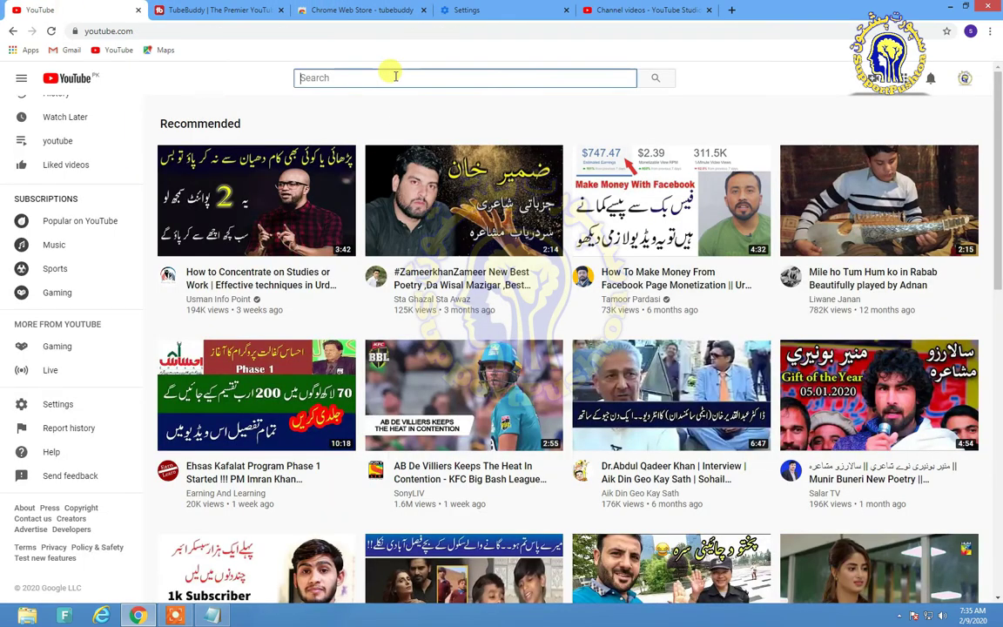
{"action": "type", "text": "poshto"}
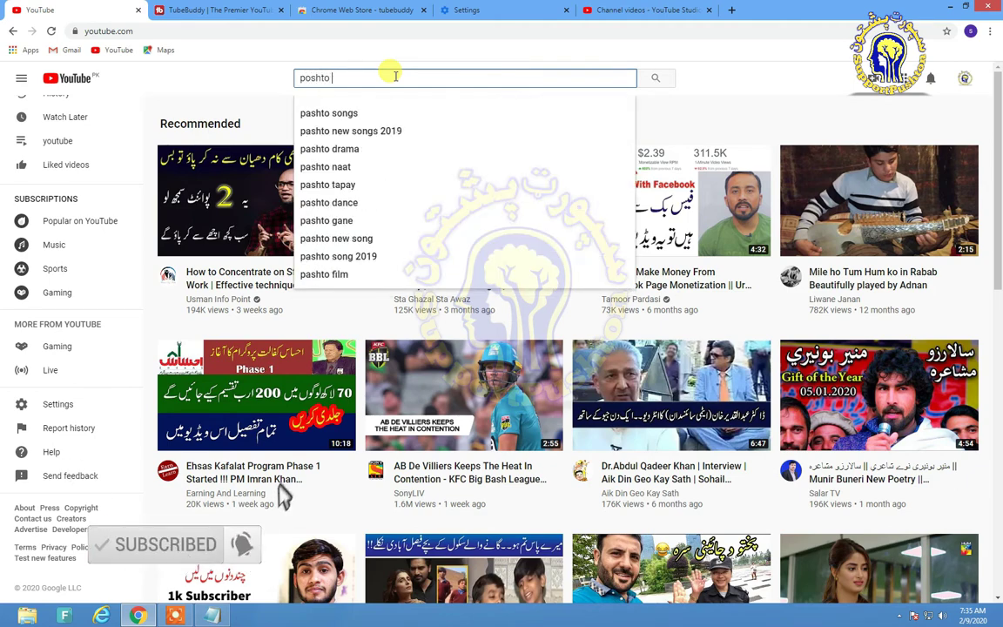
{"action": "key", "text": "Down"}
{"action": "key", "text": "Down"}
{"action": "key", "text": "Down"}
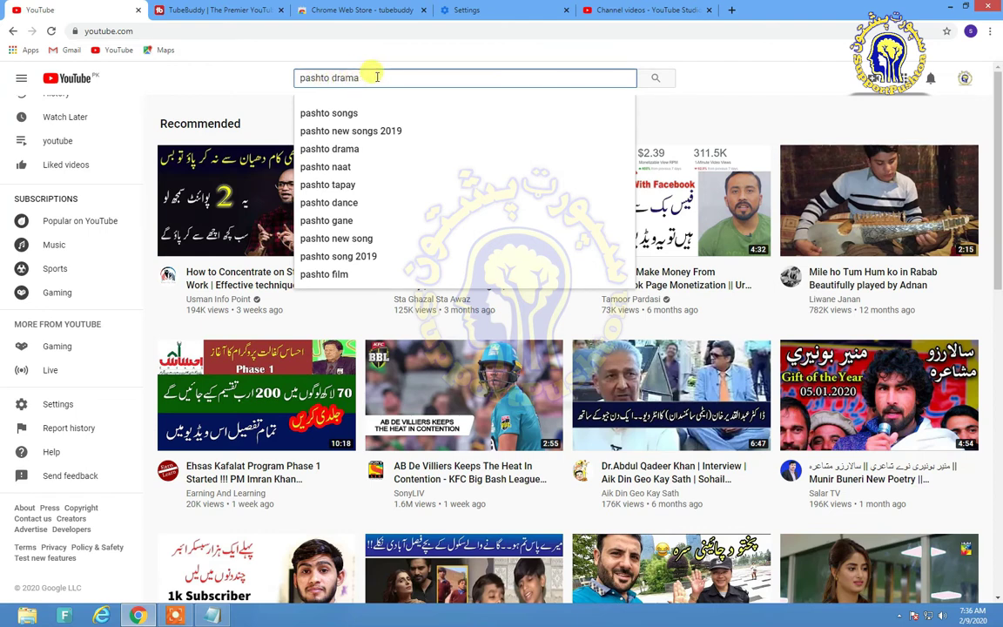
{"action": "left_click_drag", "start_coordinate": [376, 77], "coordinate": [324, 77]}
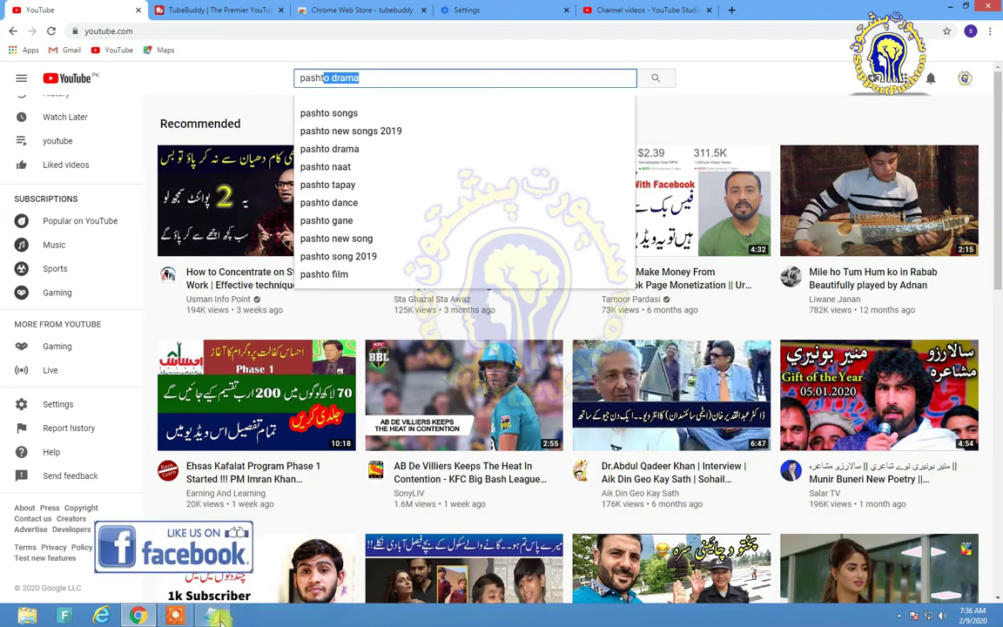
{"action": "key", "text": "alt+Tab"}
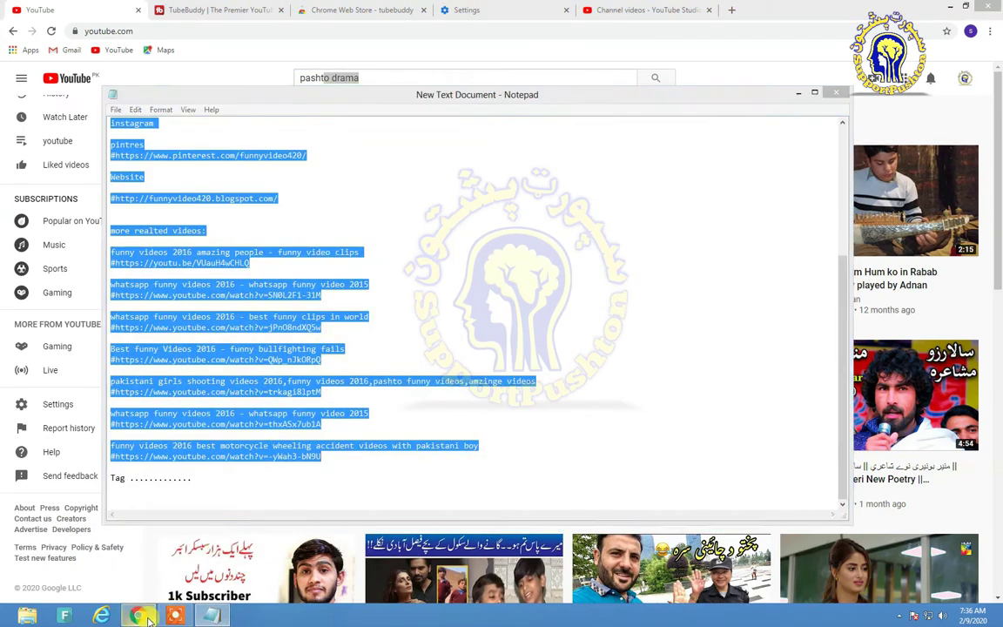
{"action": "key", "text": "alt+Tab"}
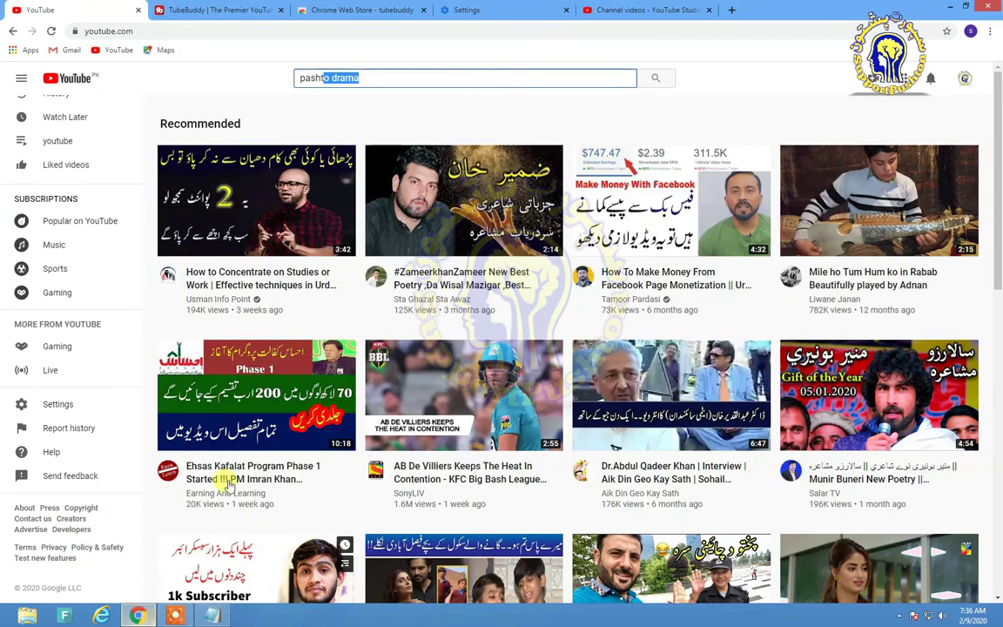
In the video upload details, try out the tag "poshto funny viedo" in the Tags field and remove it again
{"action": "left_click", "coordinate": [645, 9]}
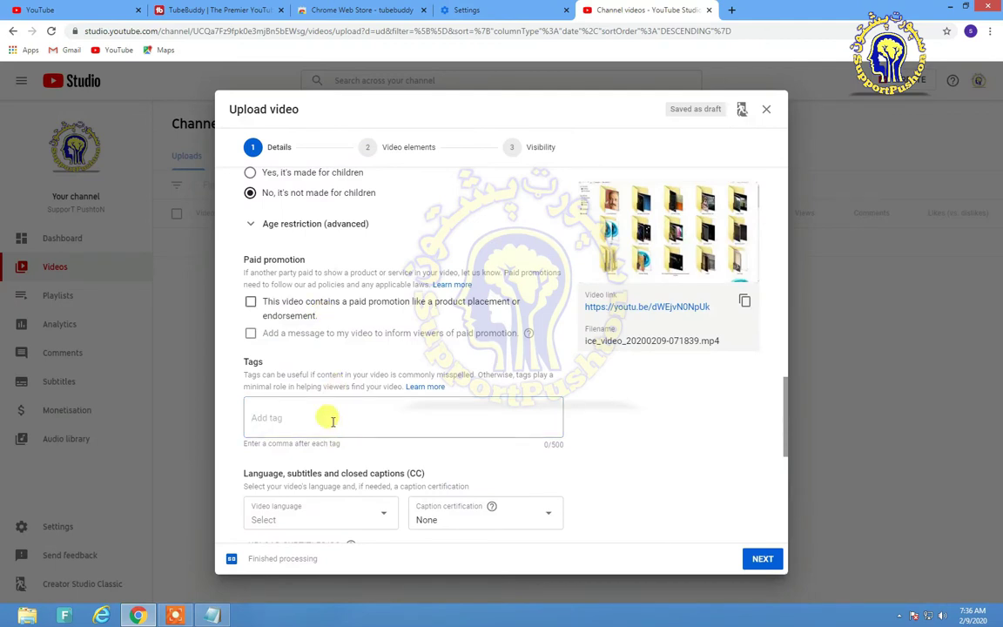
{"action": "left_click", "coordinate": [324, 423]}
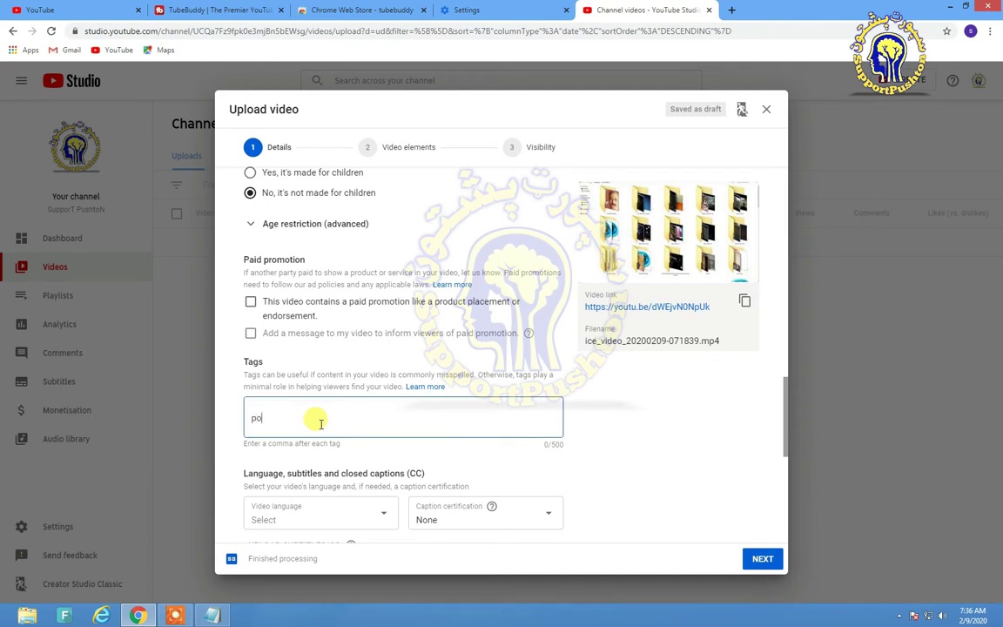
{"action": "type", "text": "poshto"}
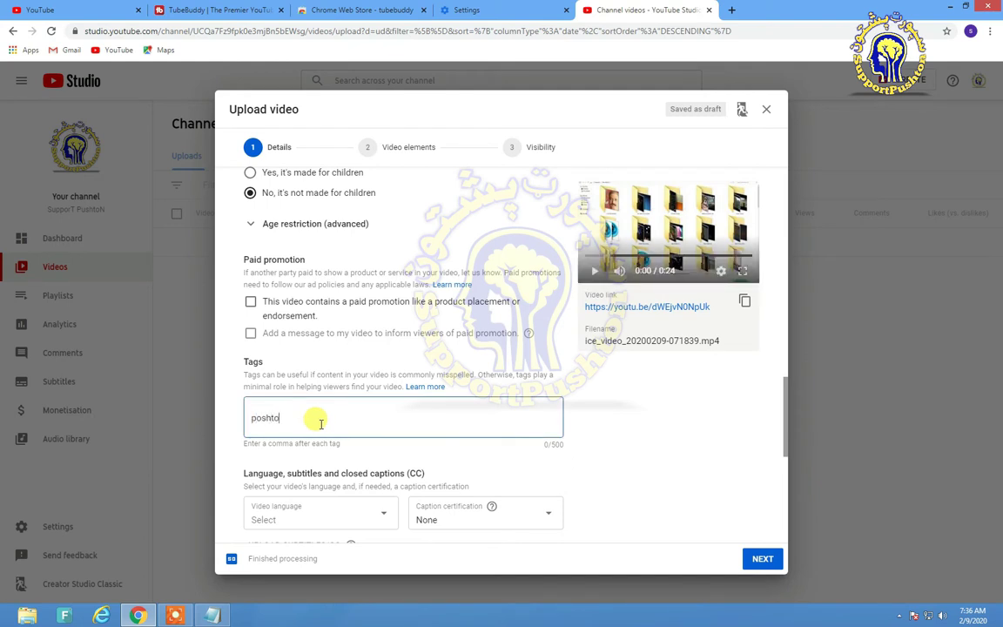
{"action": "type", "text": " fun"}
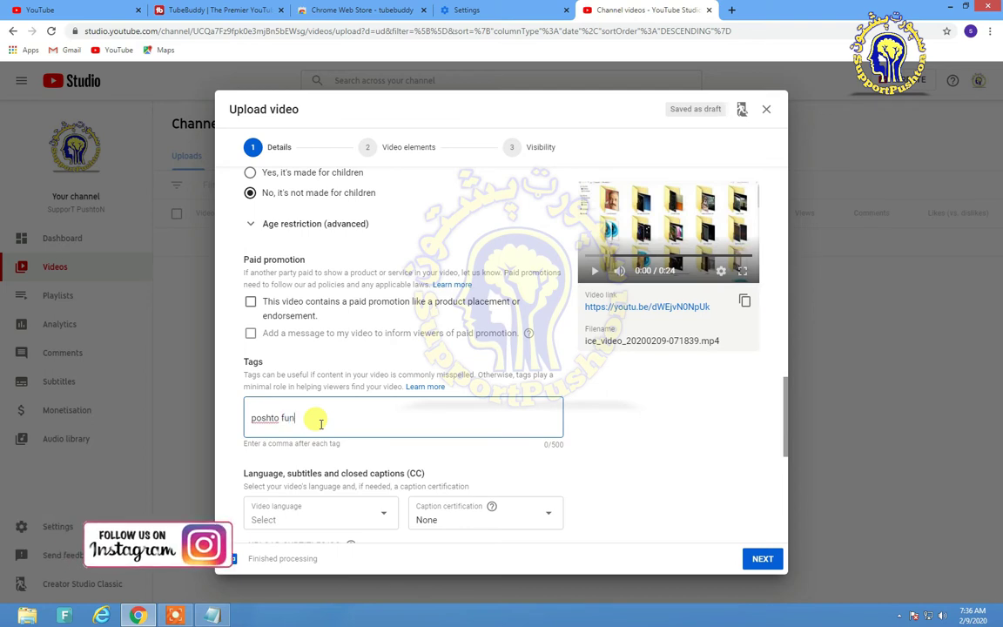
{"action": "type", "text": "nyv"}
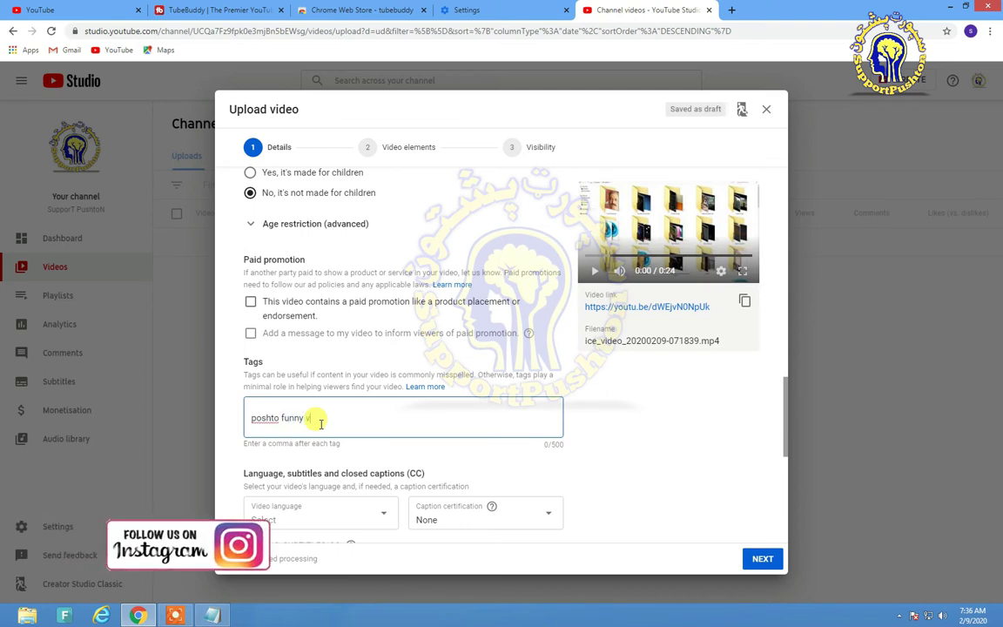
{"action": "type", "text": "i"}
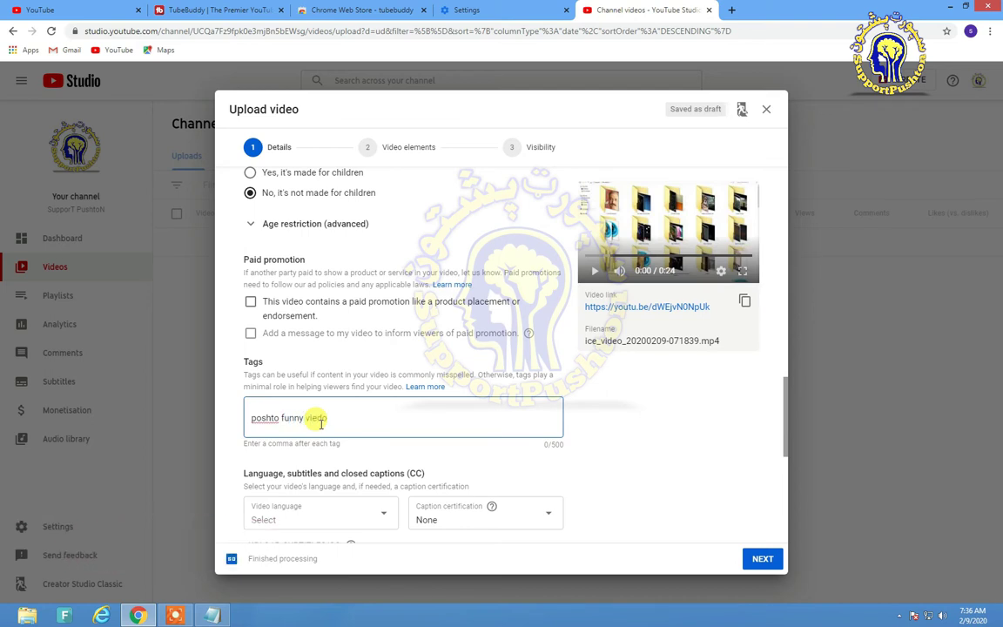
{"action": "type", "text": "edo,"}
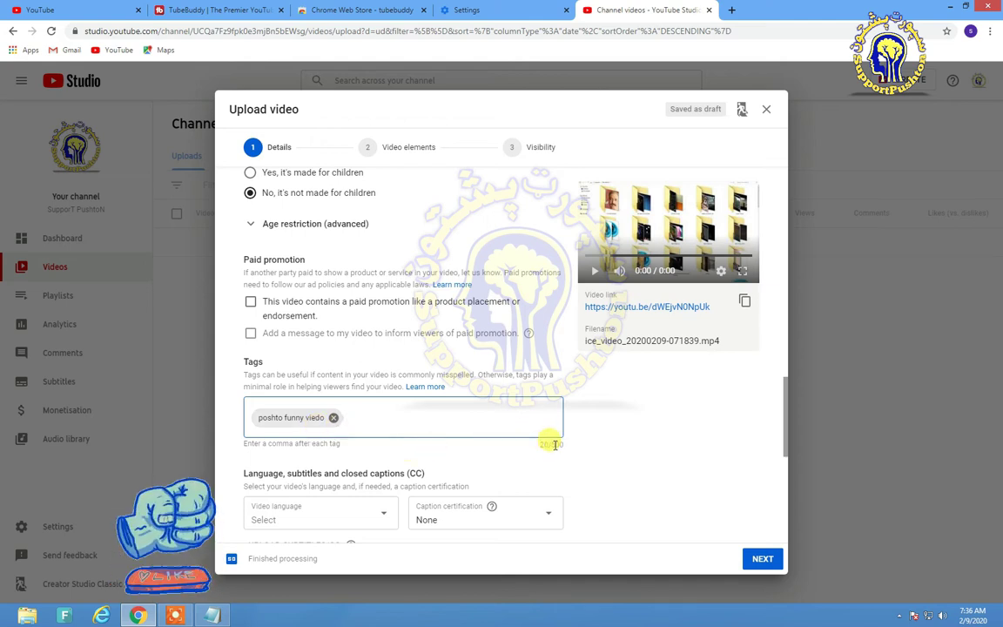
{"action": "left_click_drag", "start_coordinate": [549, 444], "coordinate": [562, 445]}
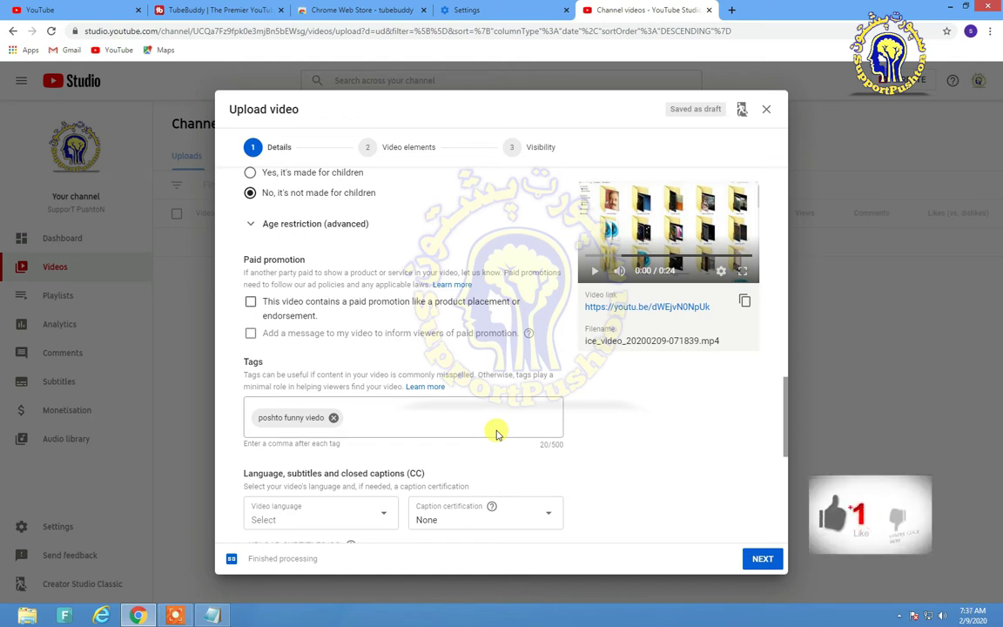
{"action": "left_click", "coordinate": [334, 418]}
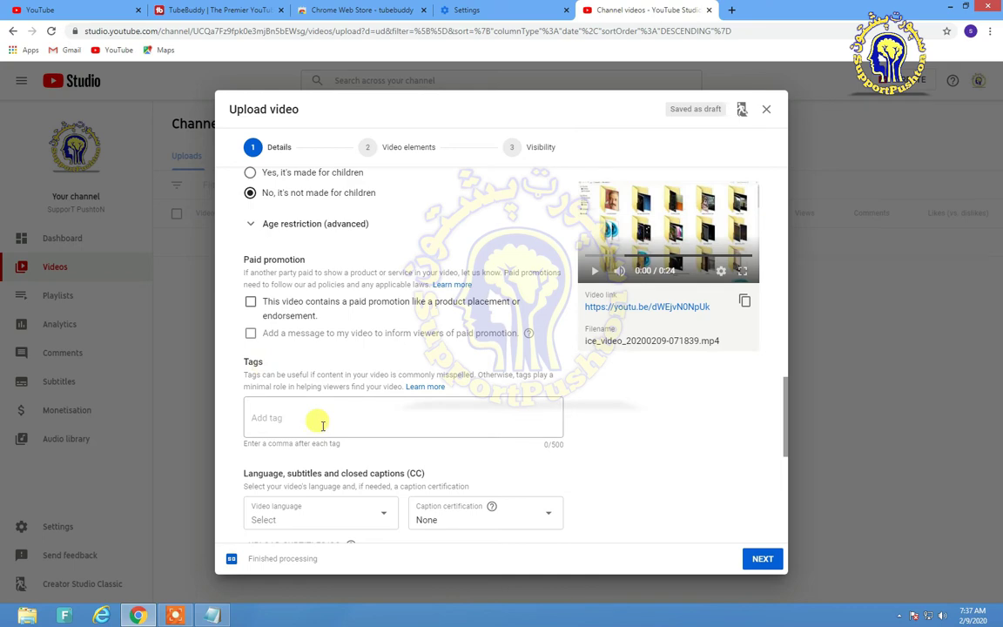
Close the old Settings page, reopen the browser settings in a new tab and show the installed extensions
{"action": "left_click", "coordinate": [39, 9]}
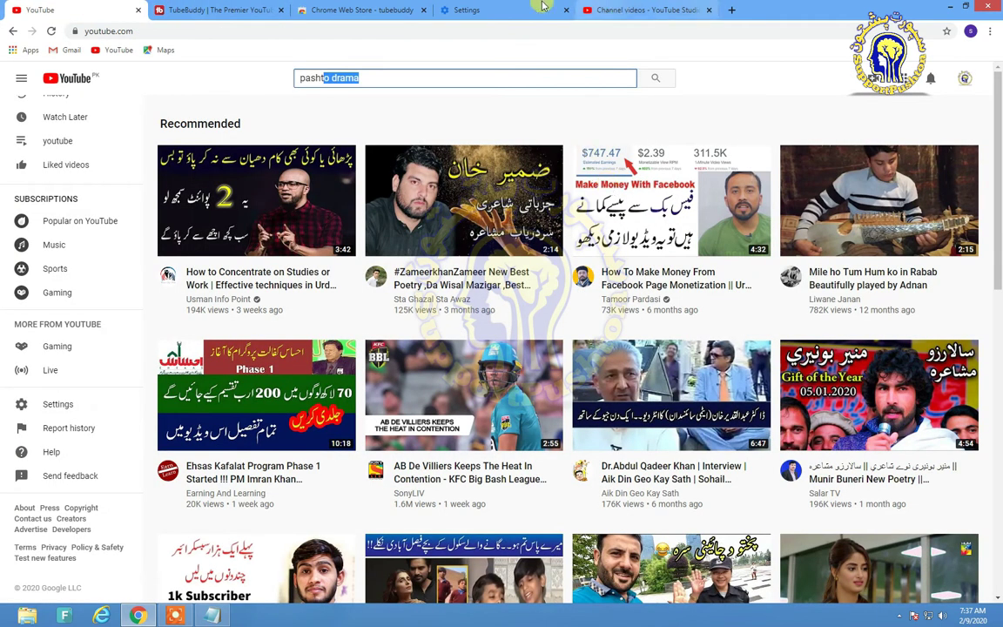
{"action": "left_click", "coordinate": [484, 10]}
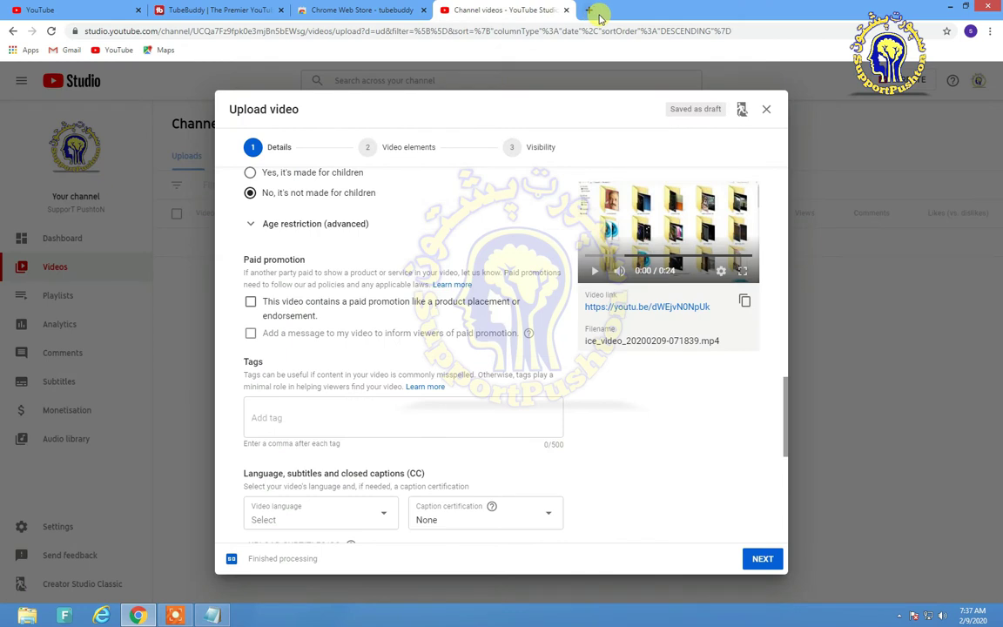
{"action": "left_click", "coordinate": [590, 10]}
{"action": "left_click", "coordinate": [991, 31]}
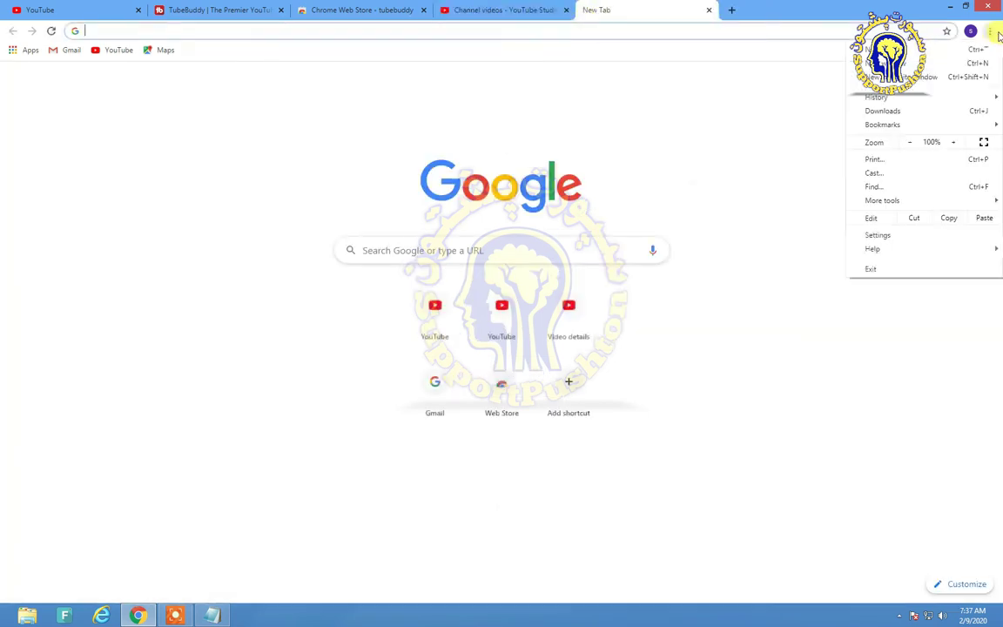
{"action": "left_click", "coordinate": [879, 235]}
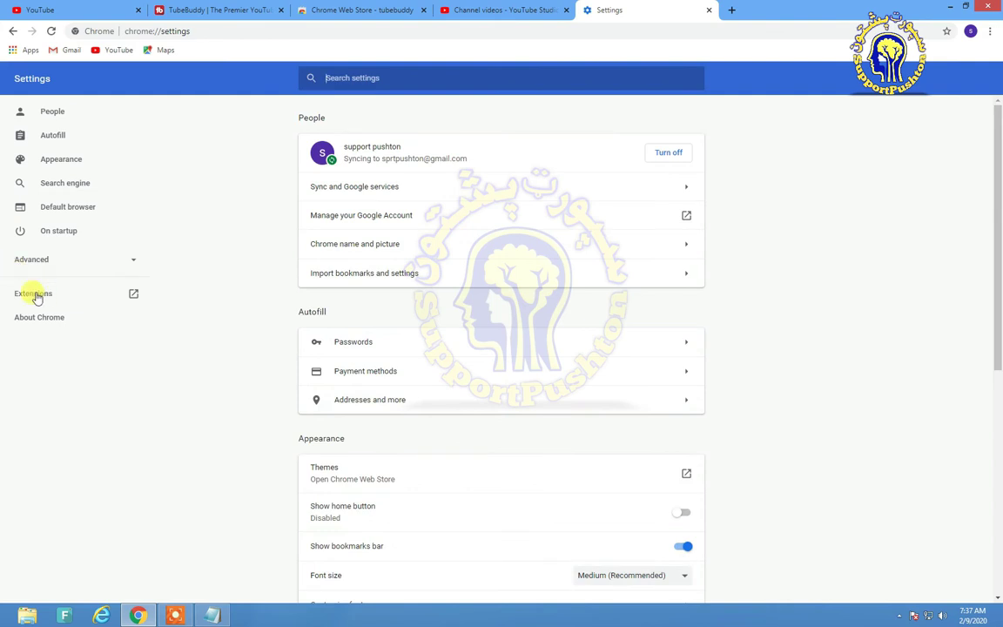
{"action": "left_click", "coordinate": [35, 293]}
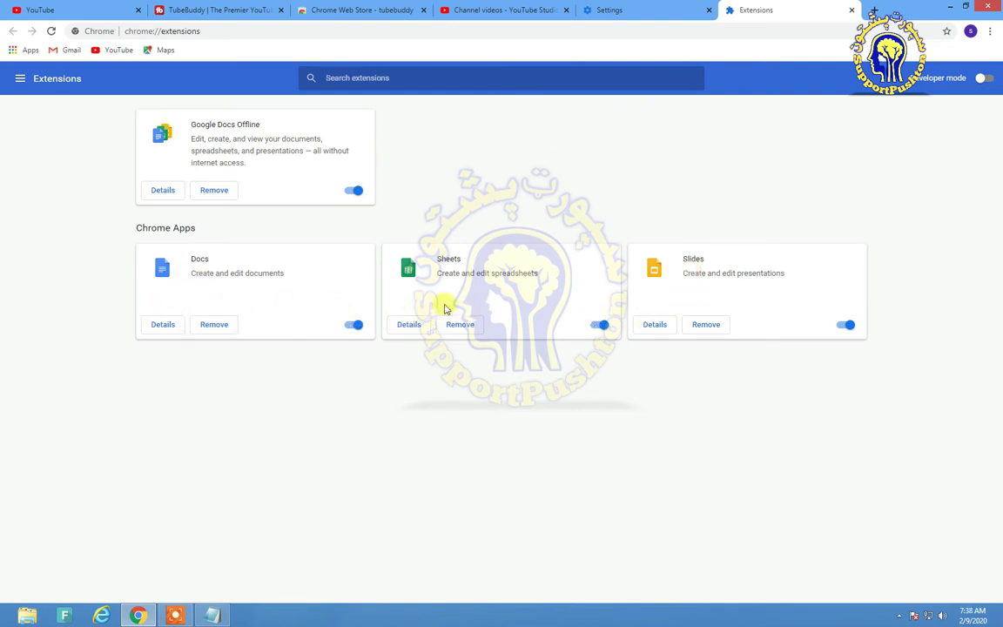
{"action": "left_click", "coordinate": [503, 9]}
{"action": "left_click", "coordinate": [331, 10]}
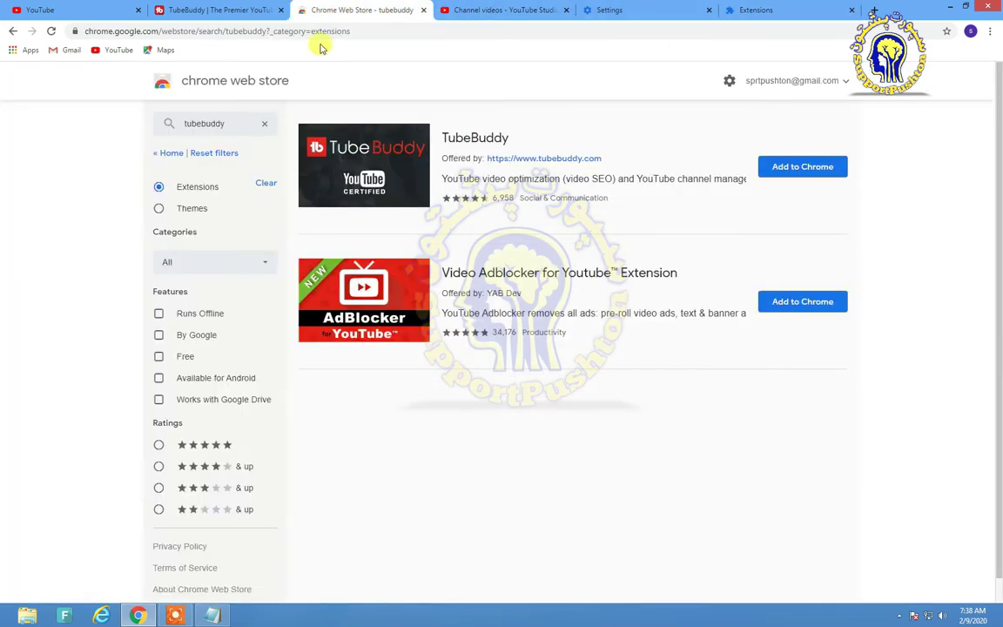
{"action": "left_click", "coordinate": [193, 7]}
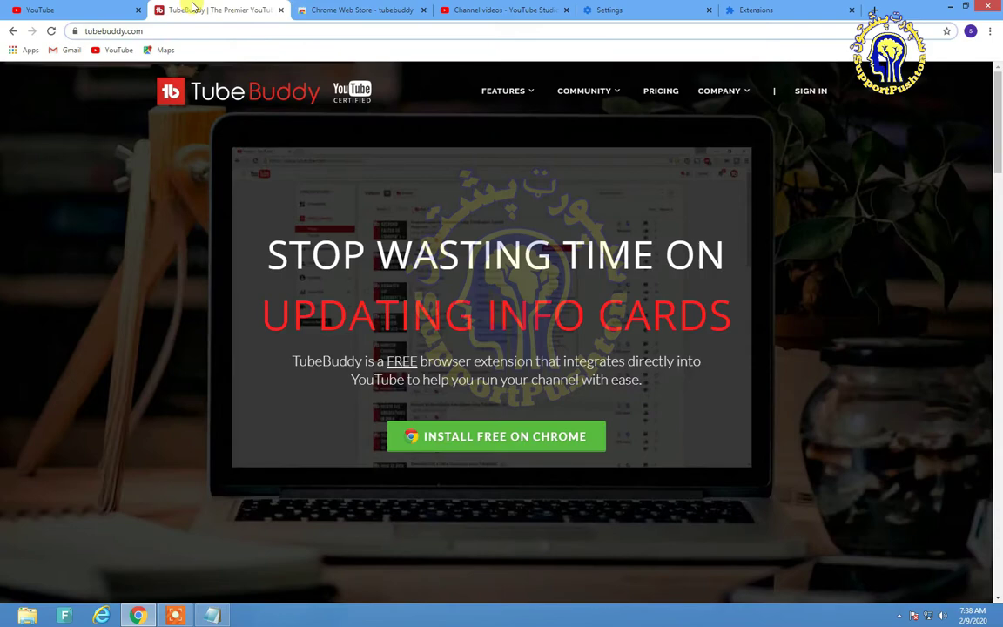
{"action": "left_click", "coordinate": [107, 7]}
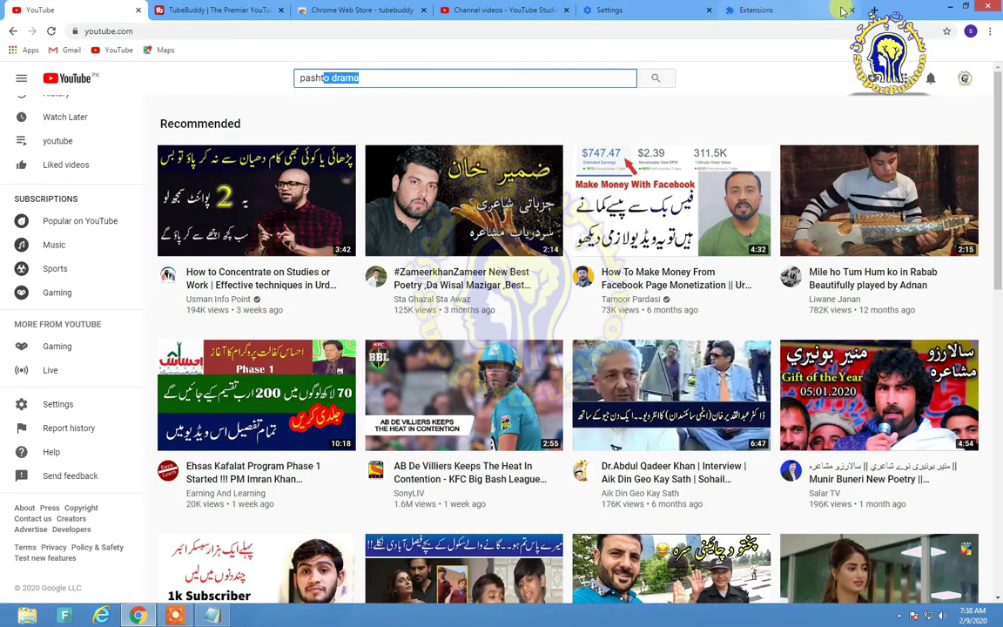
Search the web for "chrome web store extensions" in a new tab and open the Chrome Web Store's extensions page
{"action": "left_click", "coordinate": [871, 10]}
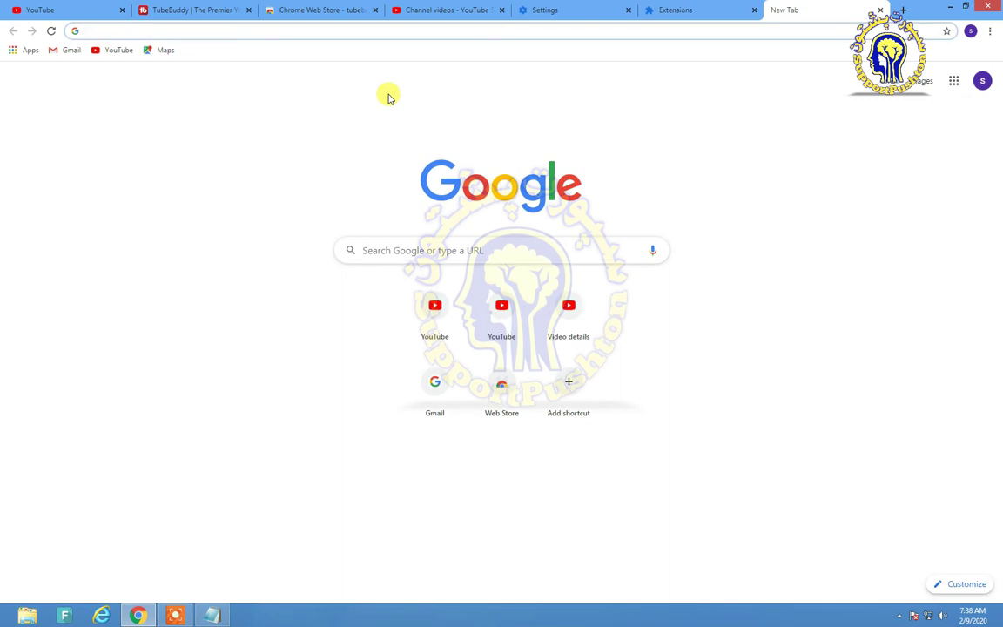
{"action": "type", "text": "chrom"}
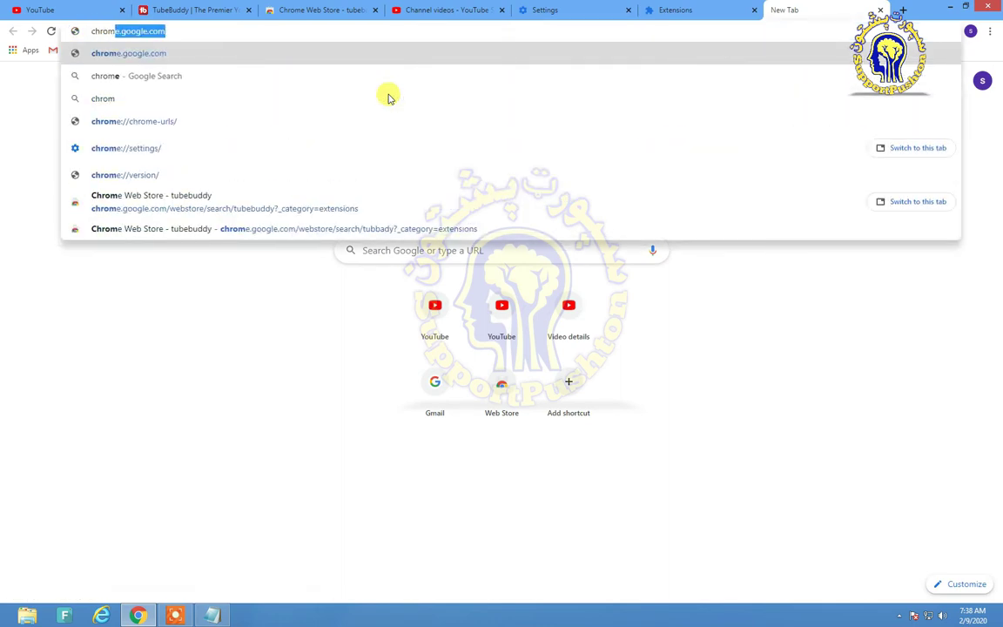
{"action": "type", "text": "e "}
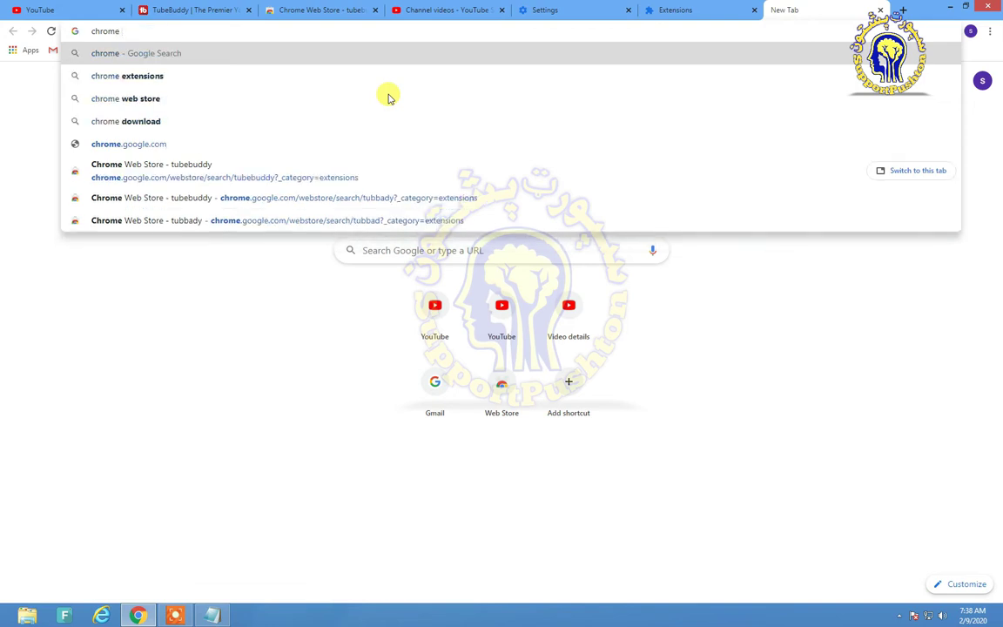
{"action": "type", "text": "web"}
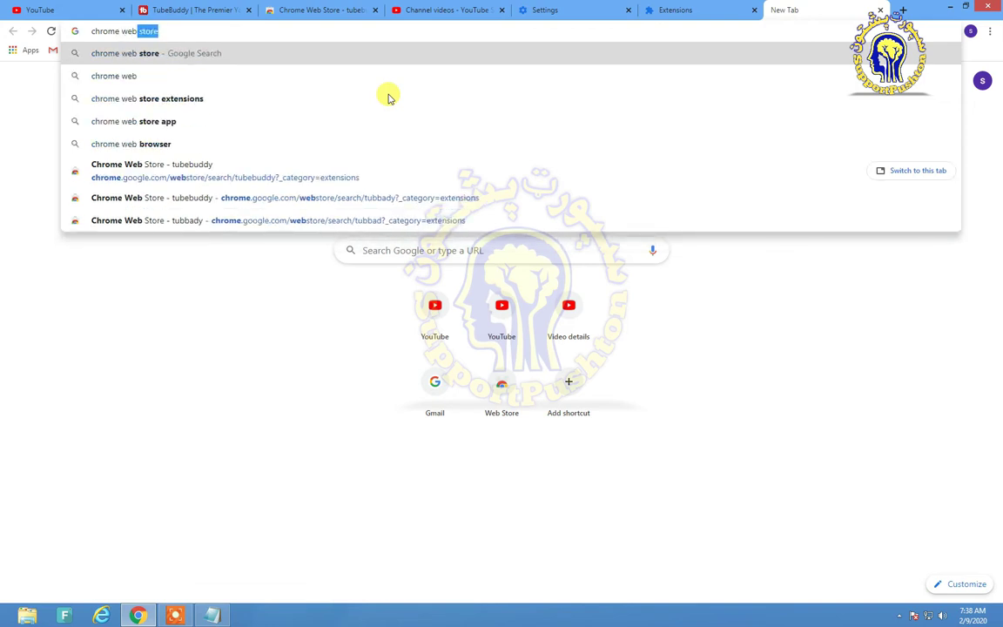
{"action": "left_click", "coordinate": [389, 97]}
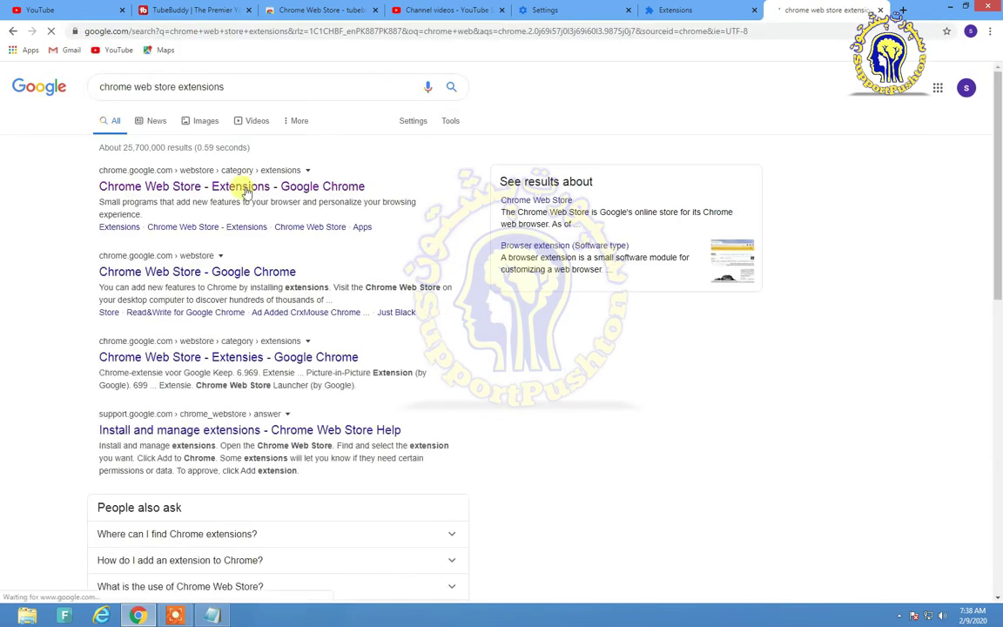
{"action": "left_click", "coordinate": [176, 188]}
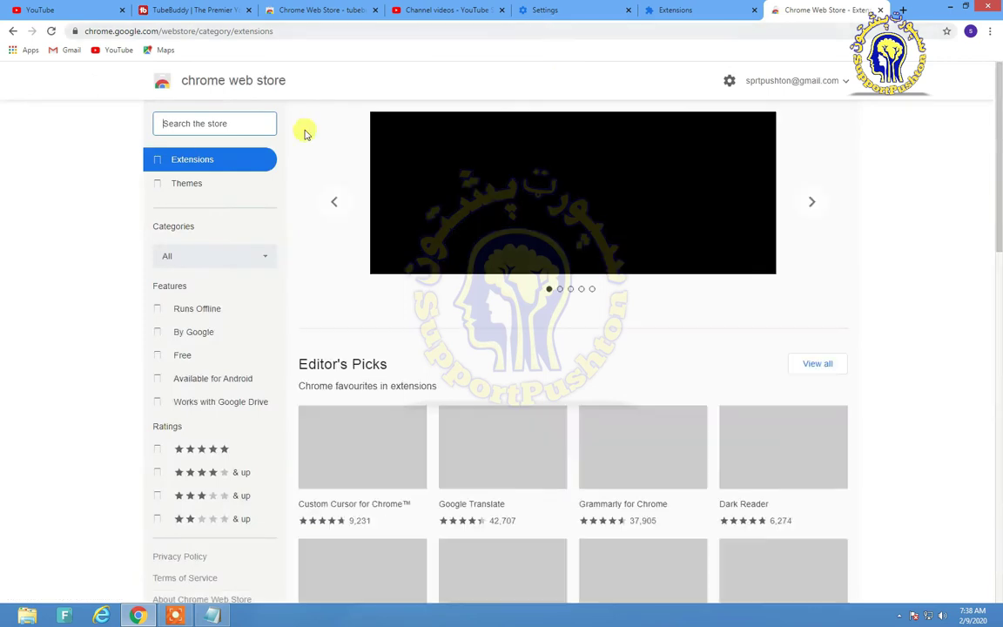
Search the Chrome Web Store for "tubebuddy"
{"action": "right_click", "coordinate": [201, 123]}
{"action": "left_click", "coordinate": [197, 122]}
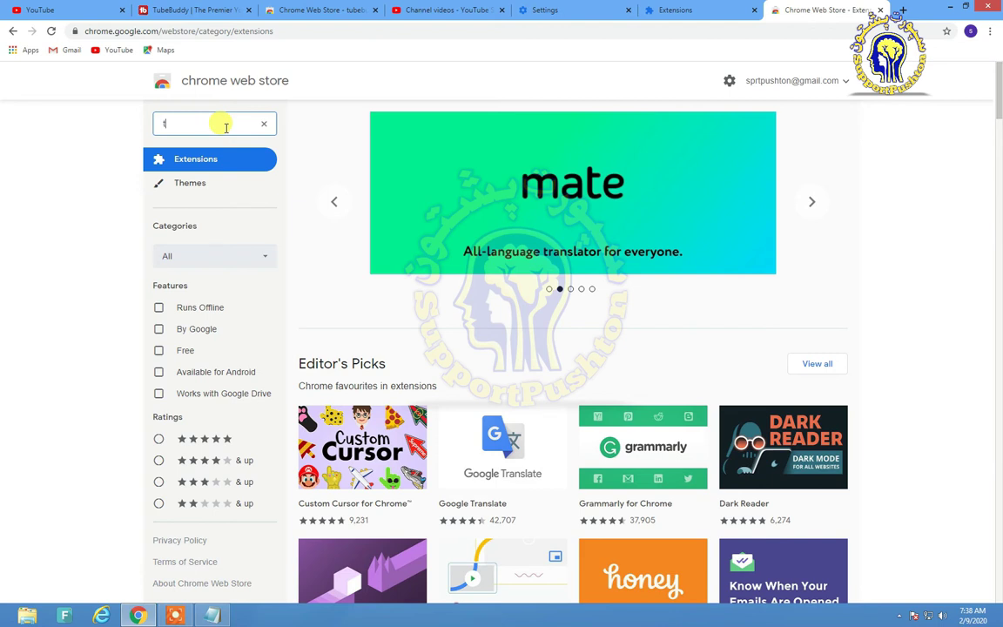
{"action": "type", "text": "tub"}
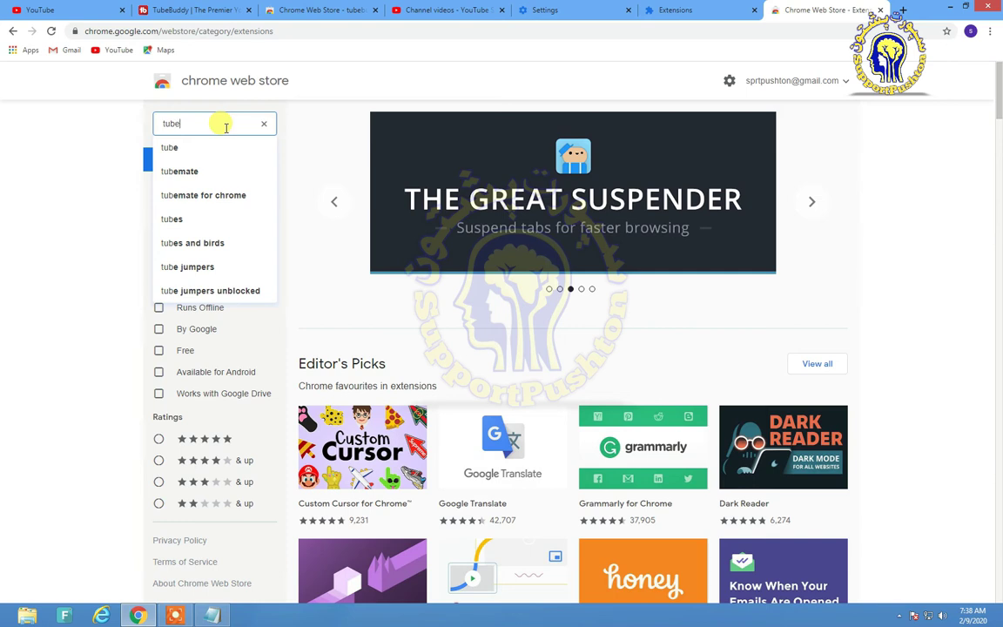
{"action": "type", "text": "e"}
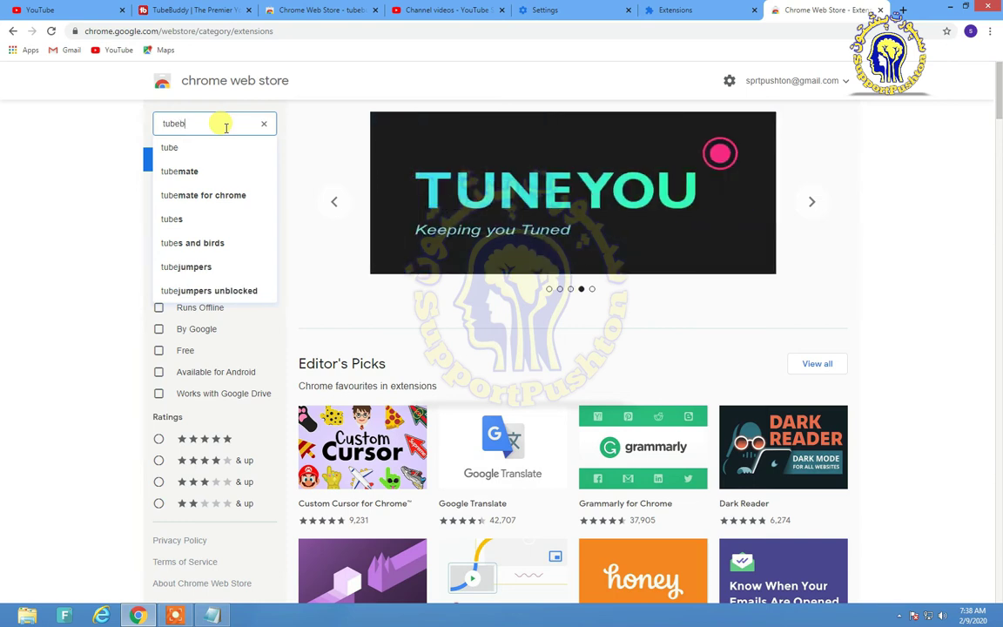
{"action": "type", "text": "bud"}
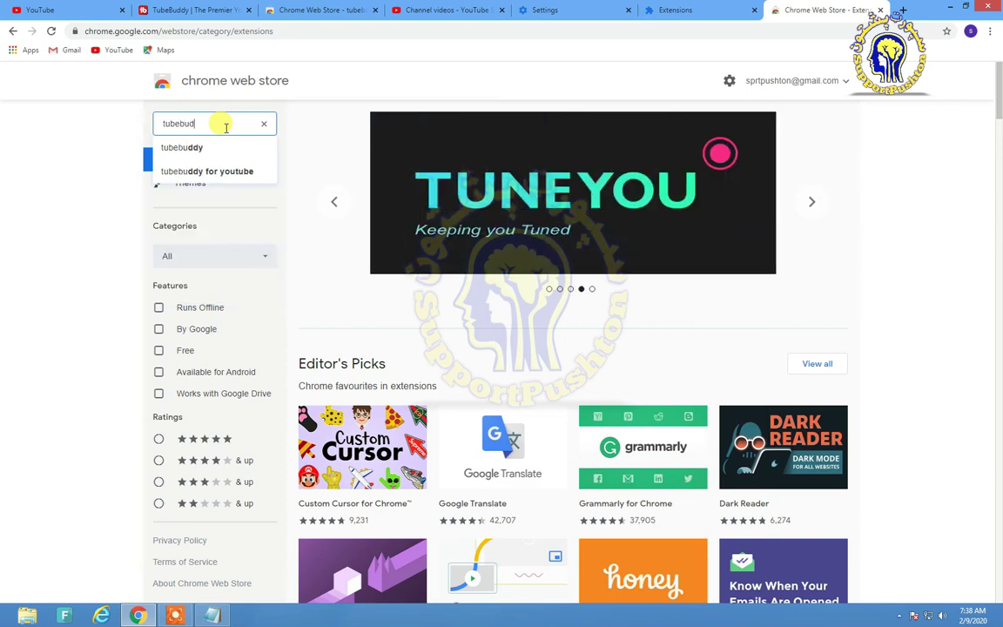
{"action": "type", "text": "d"}
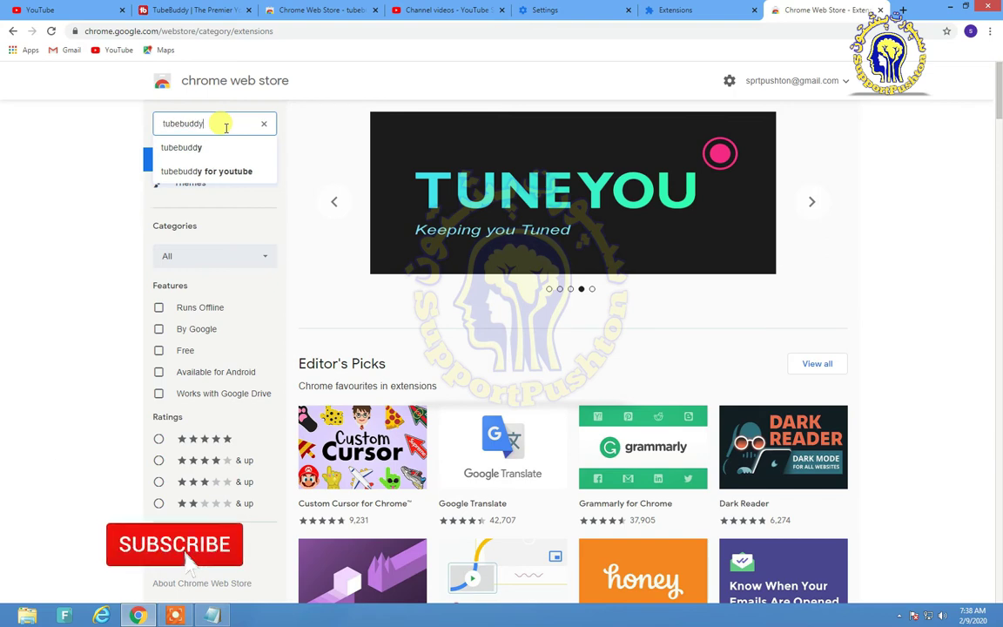
{"action": "type", "text": "y"}
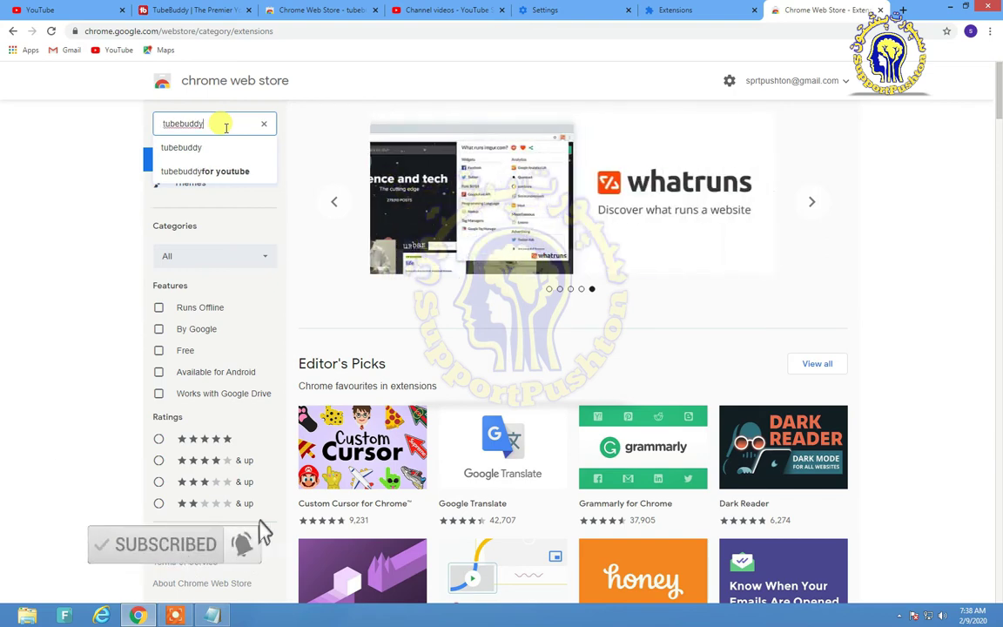
{"action": "key", "text": "Return"}
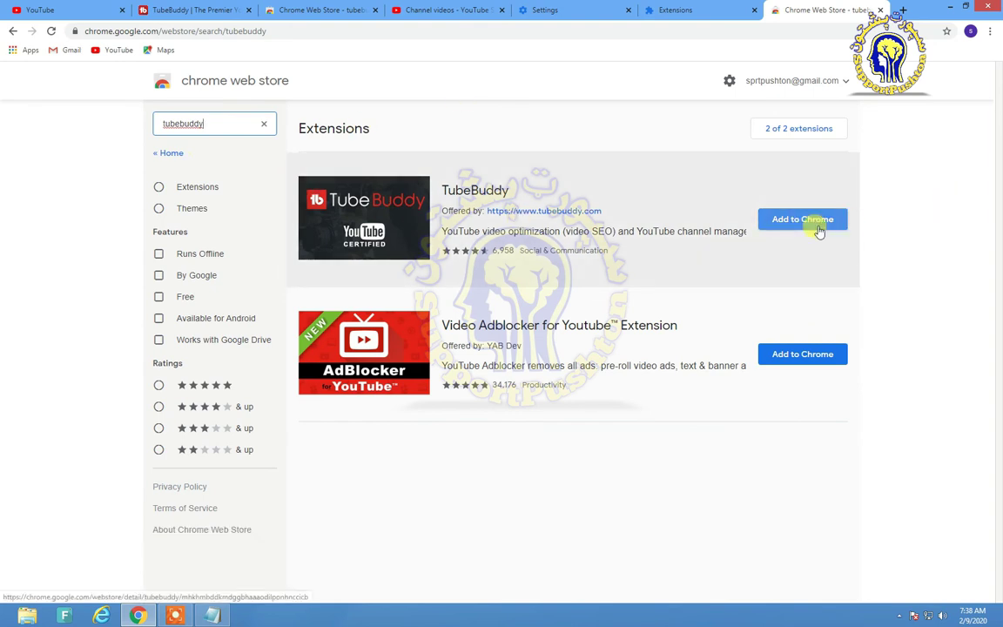
Show the TubeBuddy website's address and compare the site with the TubeBuddy listing in the Chrome Web Store's extension results
{"action": "left_click", "coordinate": [206, 10]}
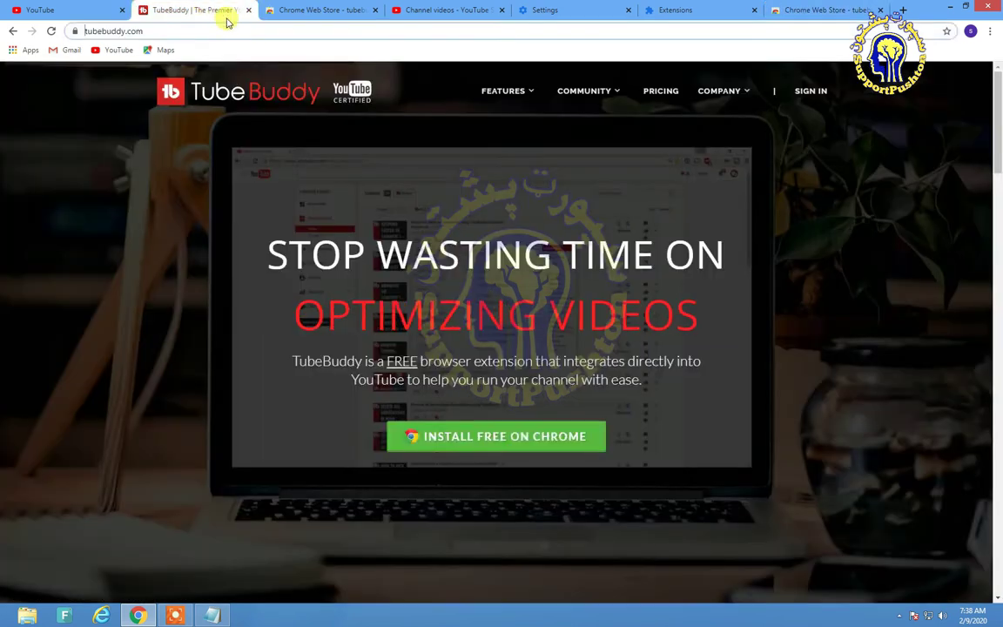
{"action": "left_click", "coordinate": [149, 33]}
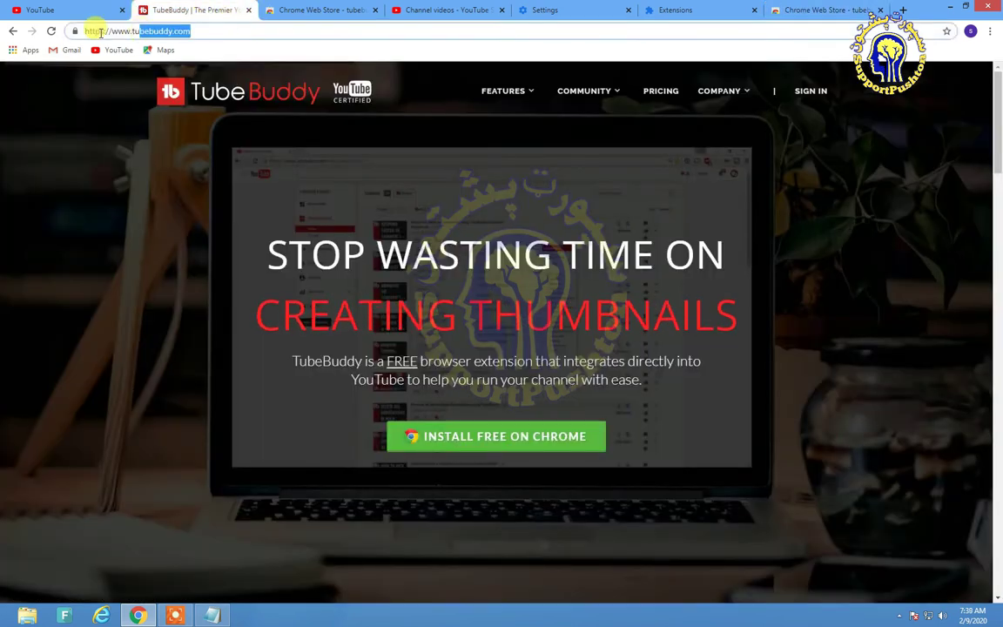
{"action": "left_click", "coordinate": [198, 32]}
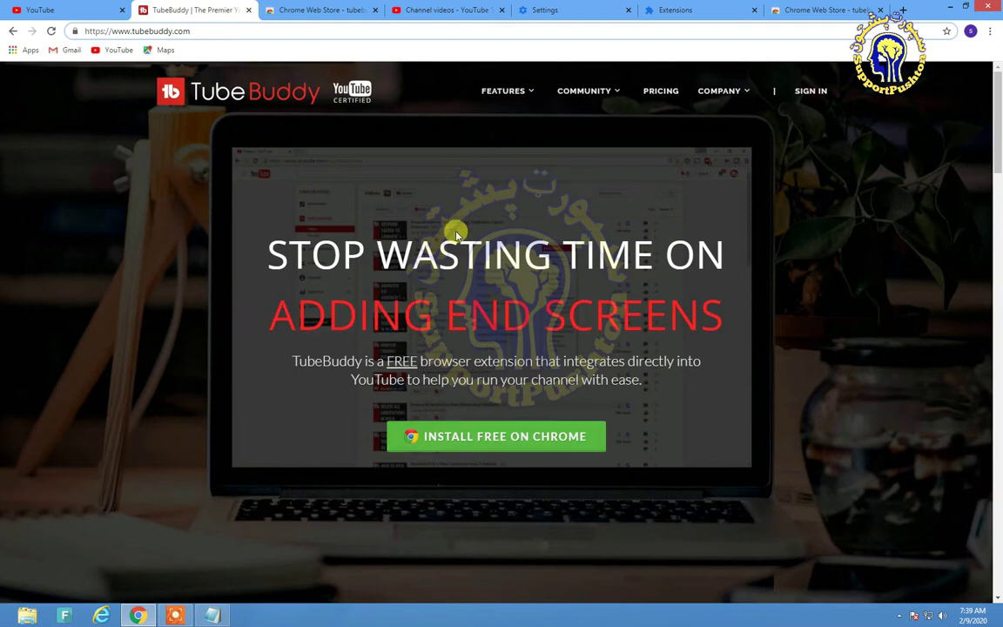
{"action": "left_click", "coordinate": [318, 10]}
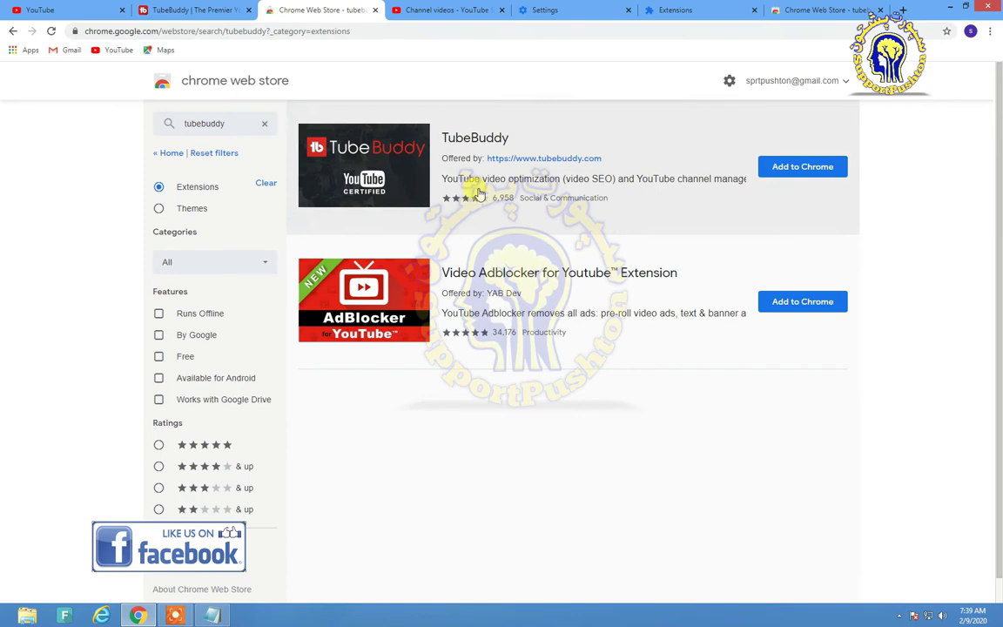
{"action": "left_click", "coordinate": [148, 10]}
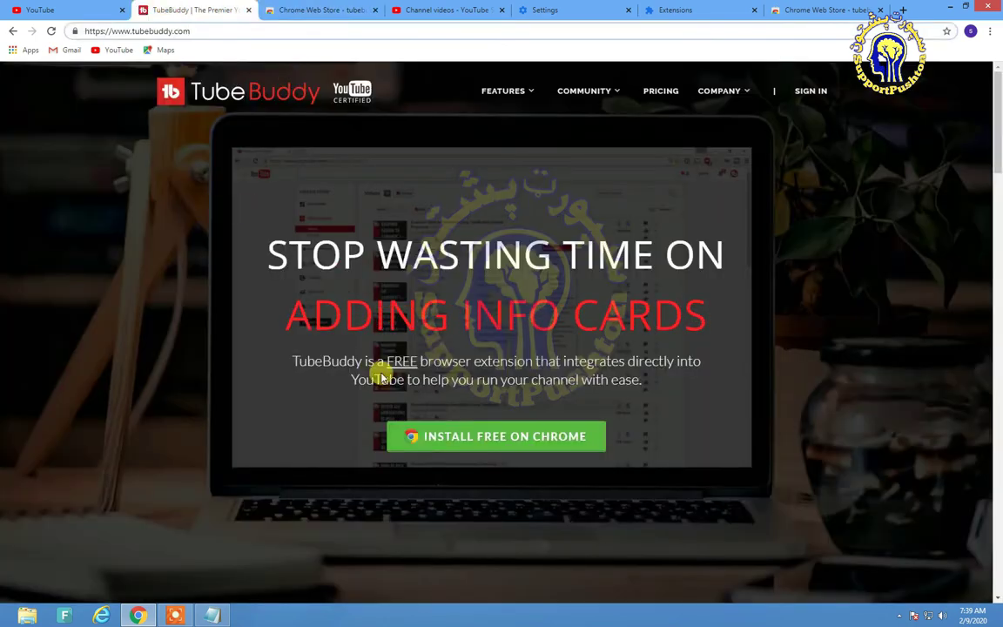
{"action": "left_click", "coordinate": [326, 9]}
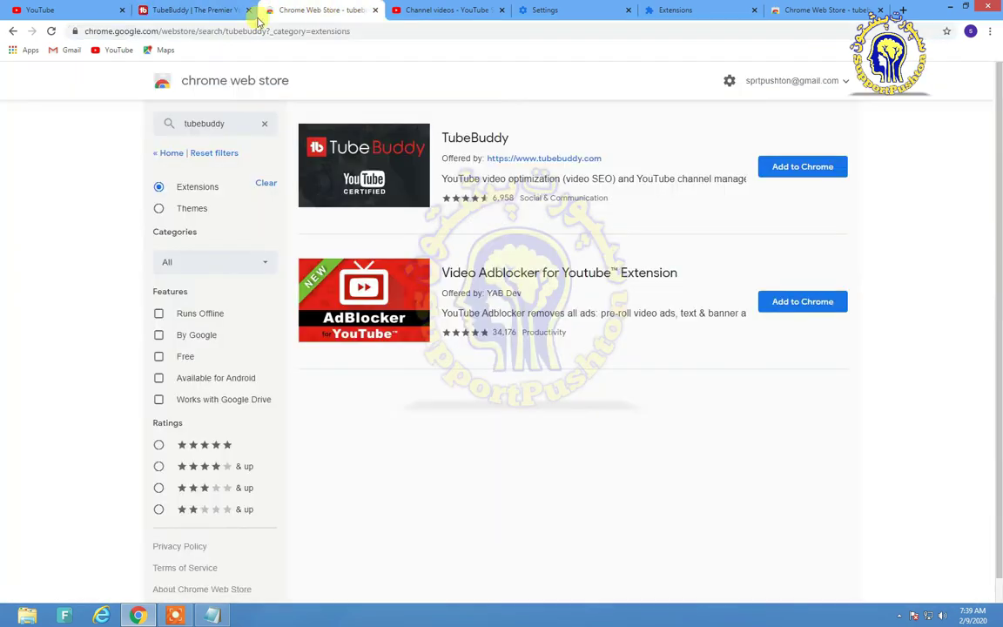
{"action": "left_click", "coordinate": [181, 11]}
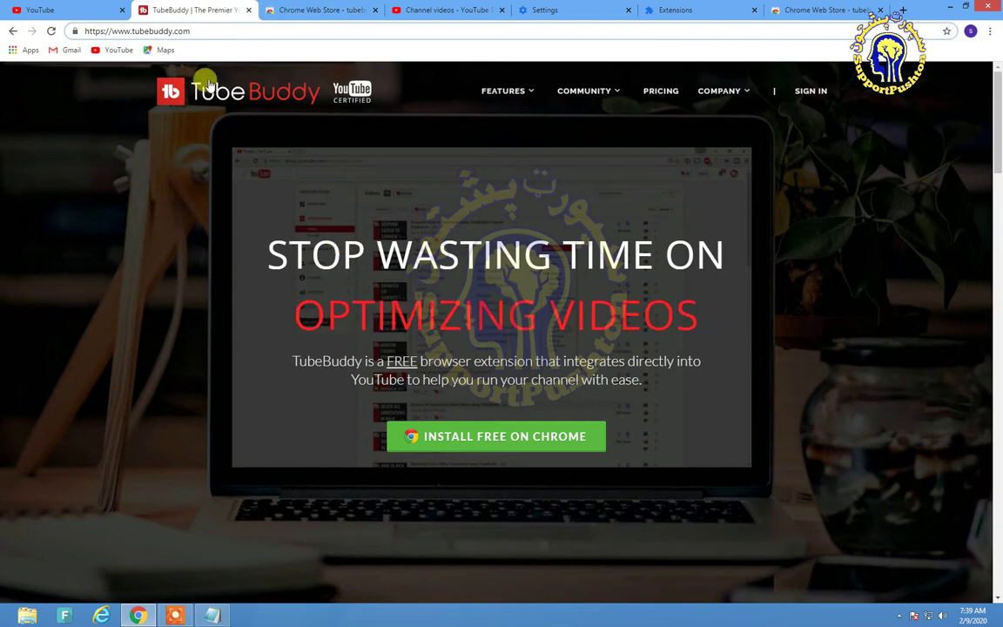
Add the TubeBuddy extension to Chrome from its Chrome Web Store listing and check that it is installed
{"action": "left_click", "coordinate": [301, 16]}
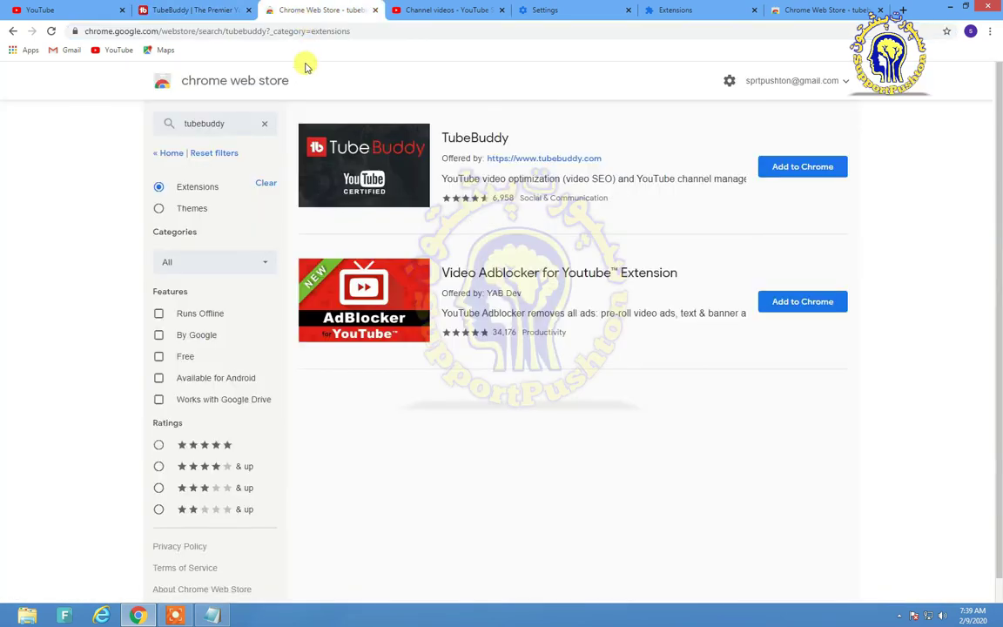
{"action": "left_click", "coordinate": [795, 165]}
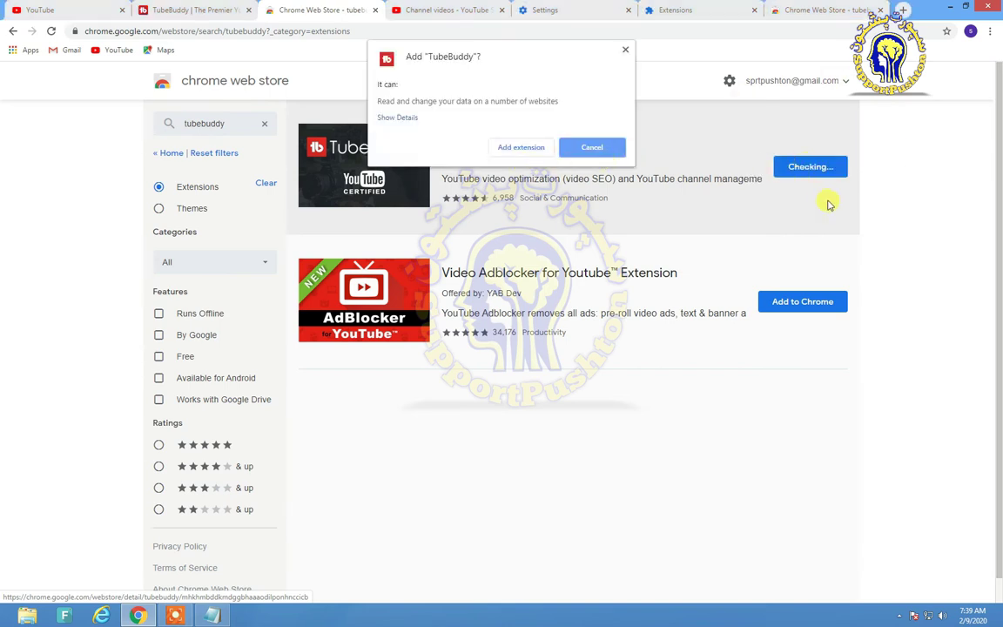
{"action": "left_click", "coordinate": [530, 150]}
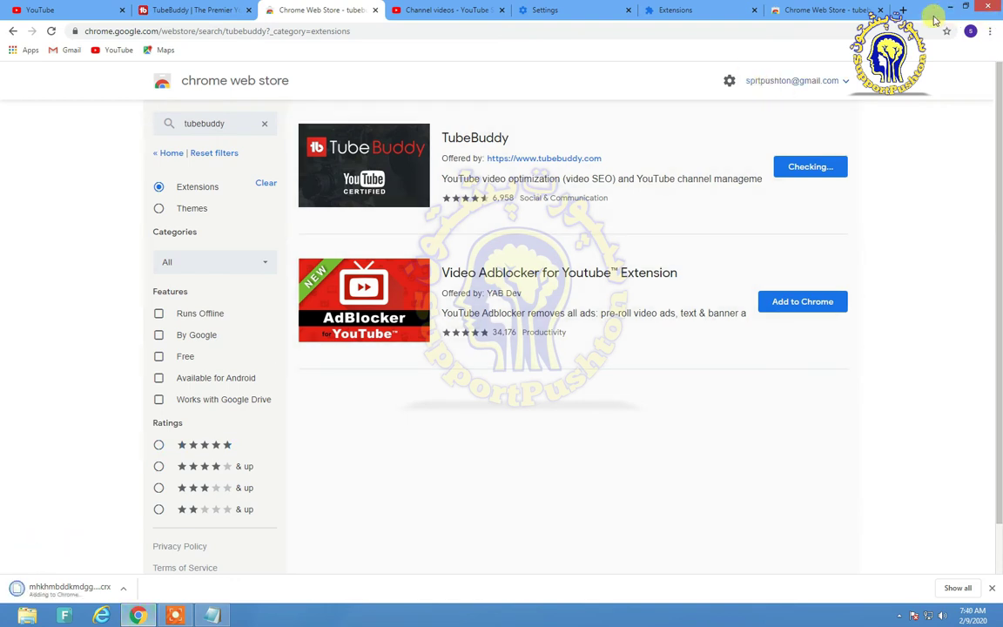
{"action": "left_click", "coordinate": [906, 11]}
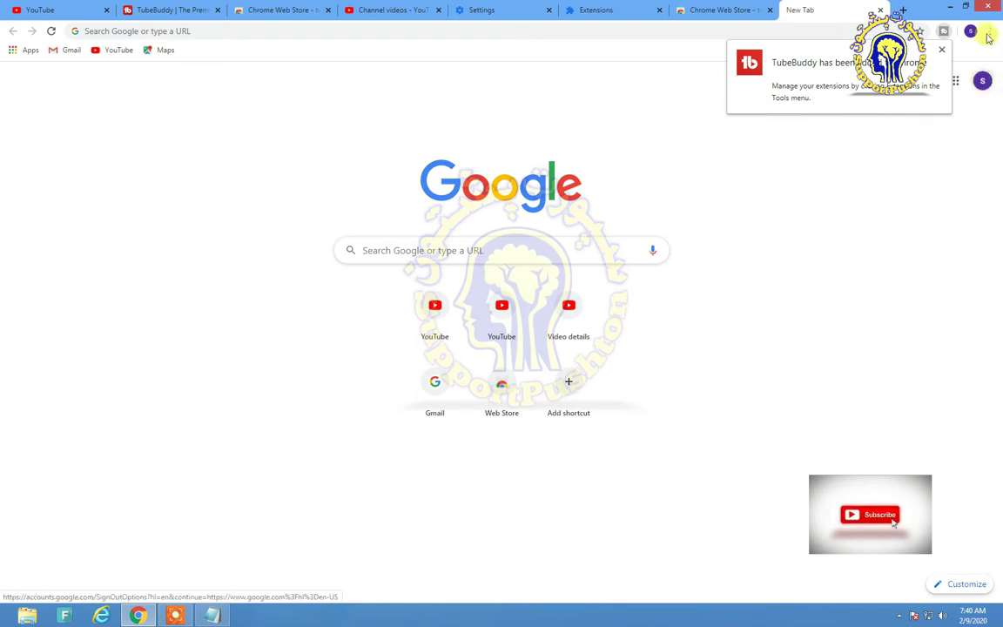
{"action": "left_click", "coordinate": [714, 10]}
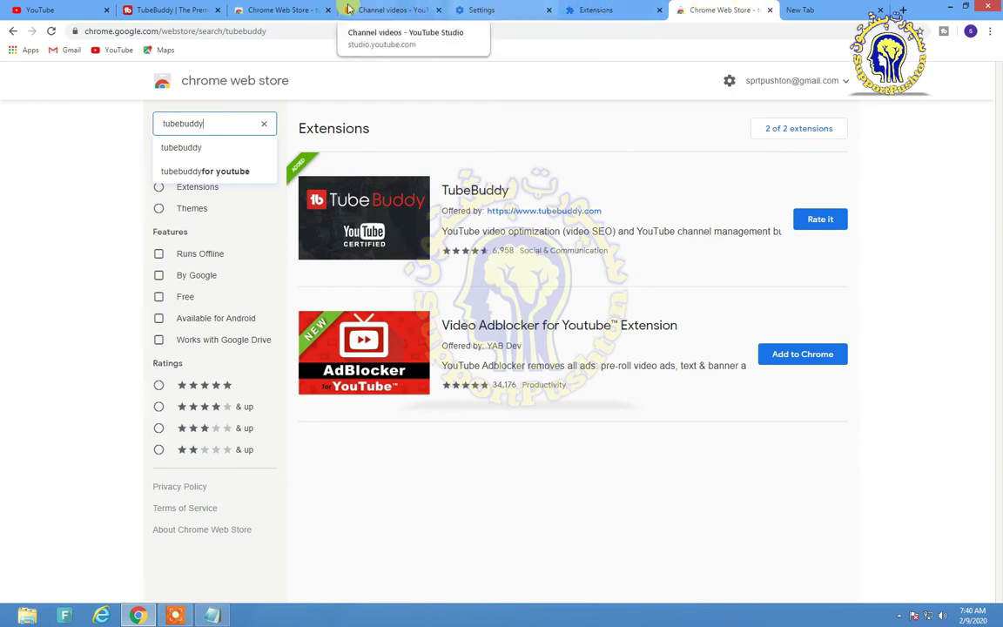
Reload the YouTube home page and open TubeBuddy's sign-in prompt there
{"action": "left_click", "coordinate": [393, 9]}
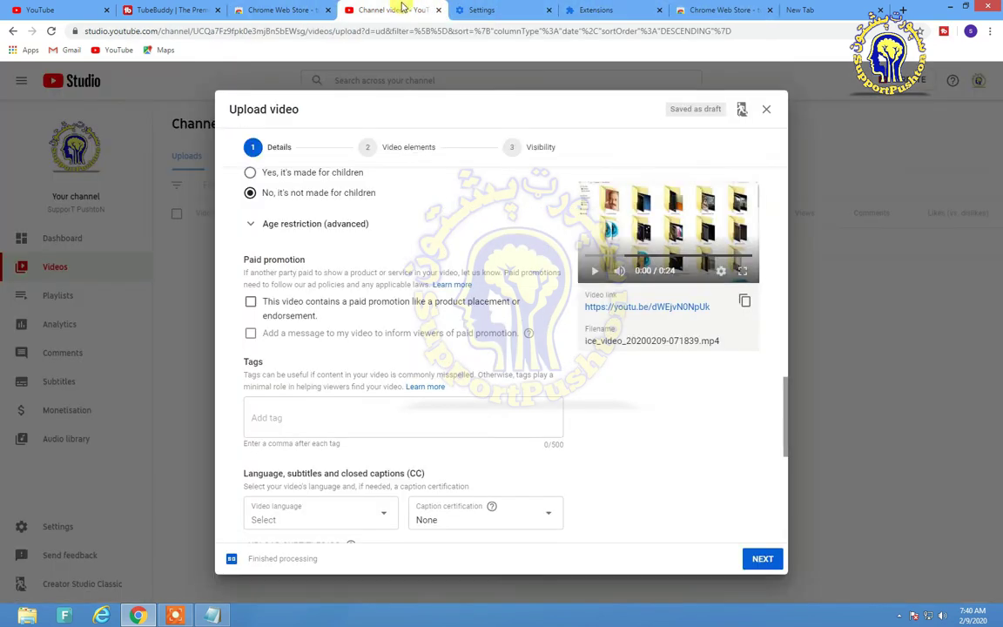
{"action": "left_click", "coordinate": [38, 10]}
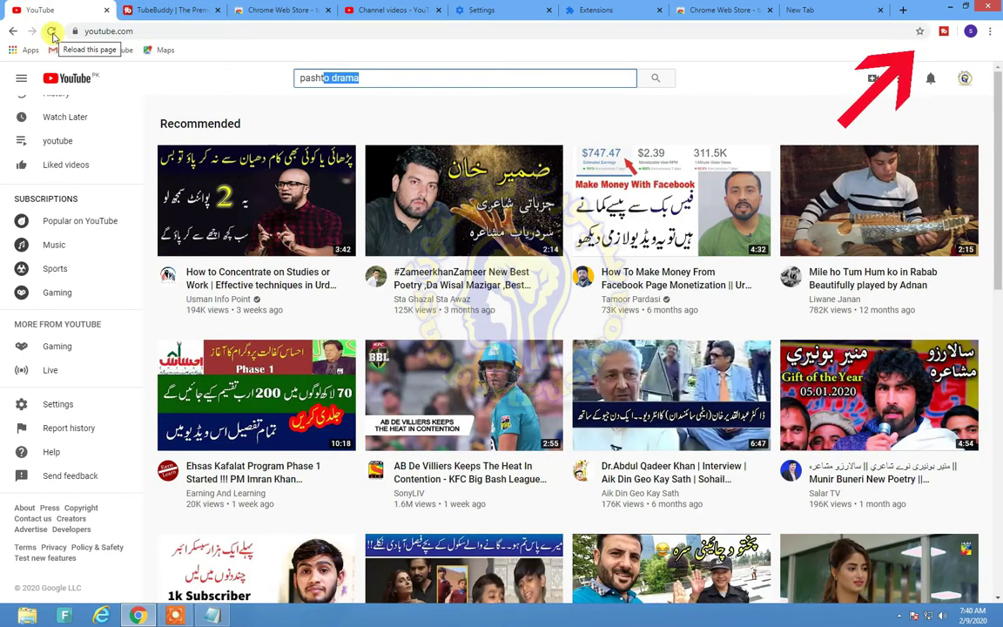
{"action": "left_click", "coordinate": [53, 35]}
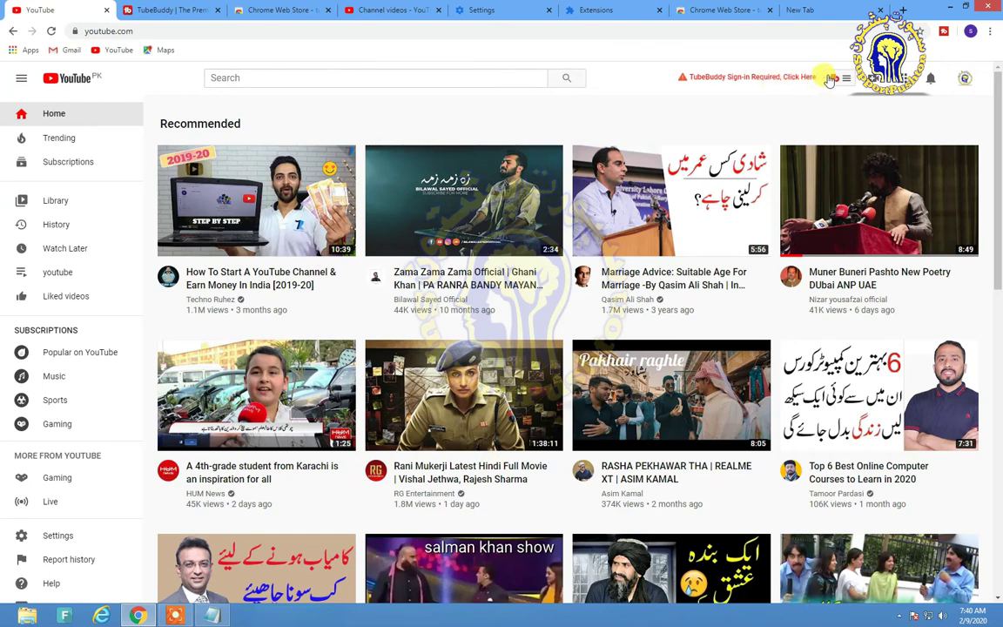
{"action": "left_click", "coordinate": [745, 78]}
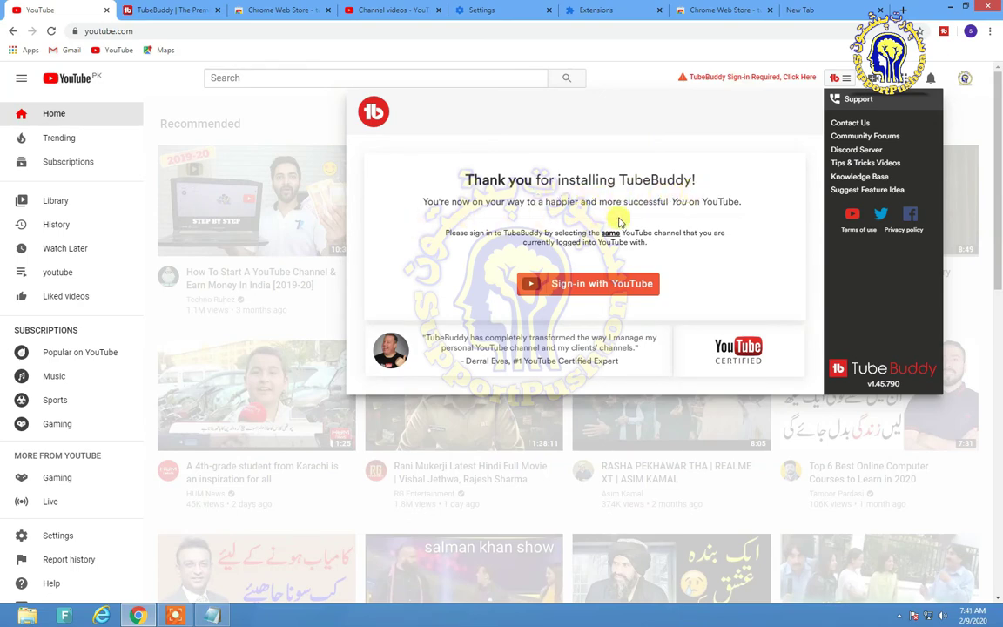
Sign in to TubeBuddy with the channel's YouTube brand account and allow it access to the Google account
{"action": "left_click", "coordinate": [592, 287]}
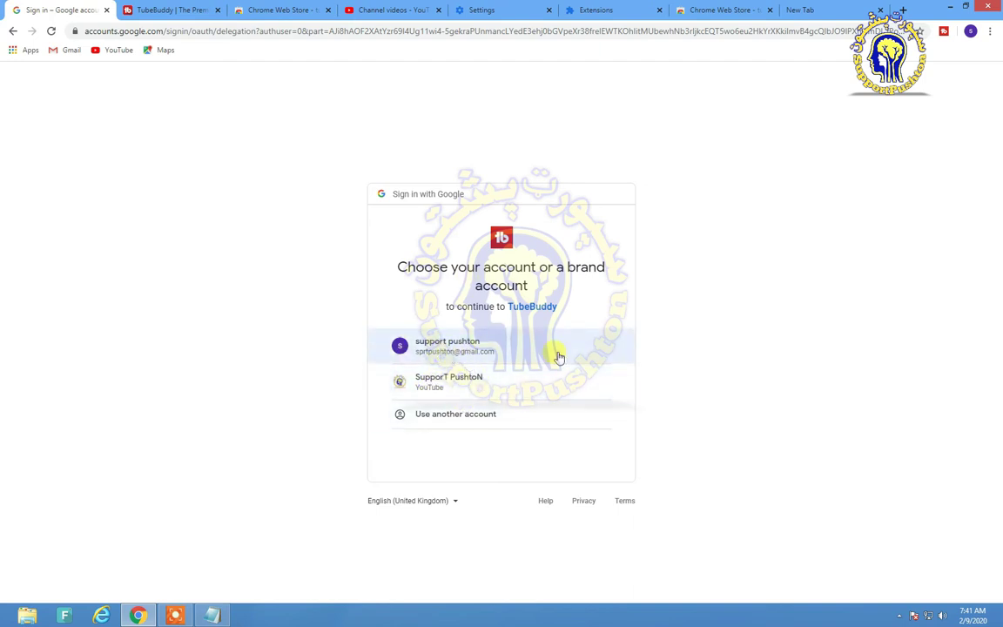
{"action": "left_click", "coordinate": [438, 388]}
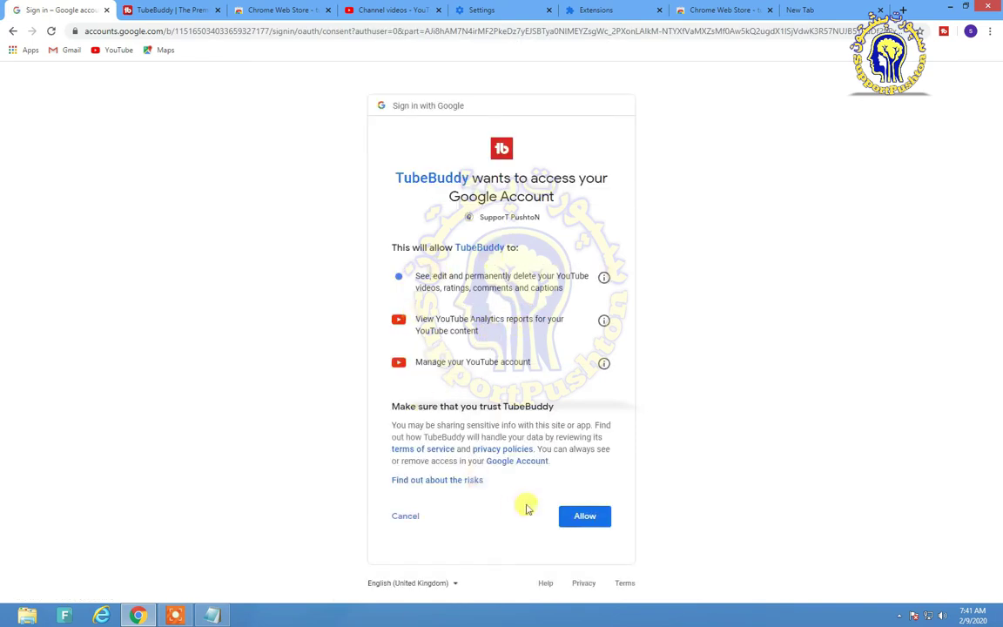
{"action": "left_click", "coordinate": [581, 520]}
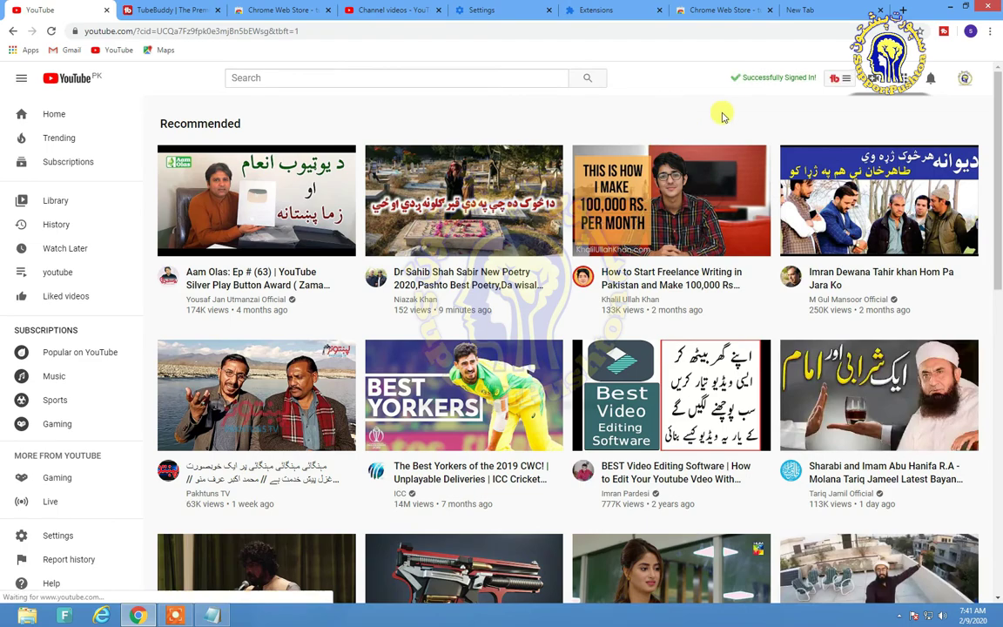
{"action": "scroll", "coordinate": [448, 128], "scroll_direction": "down", "scroll_amount": 6}
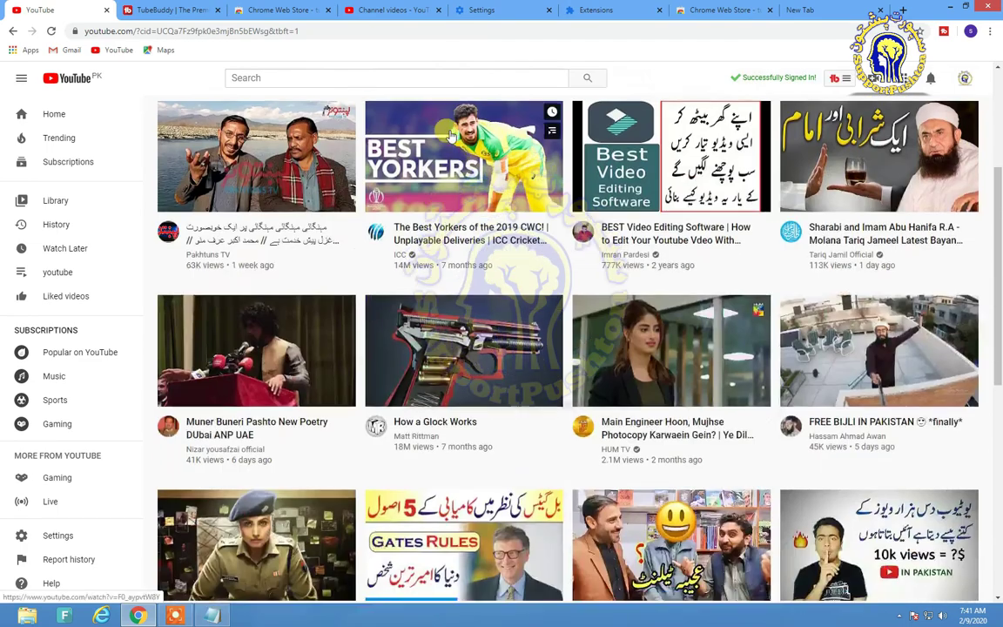
{"action": "scroll", "coordinate": [448, 69], "scroll_direction": "up", "scroll_amount": 3}
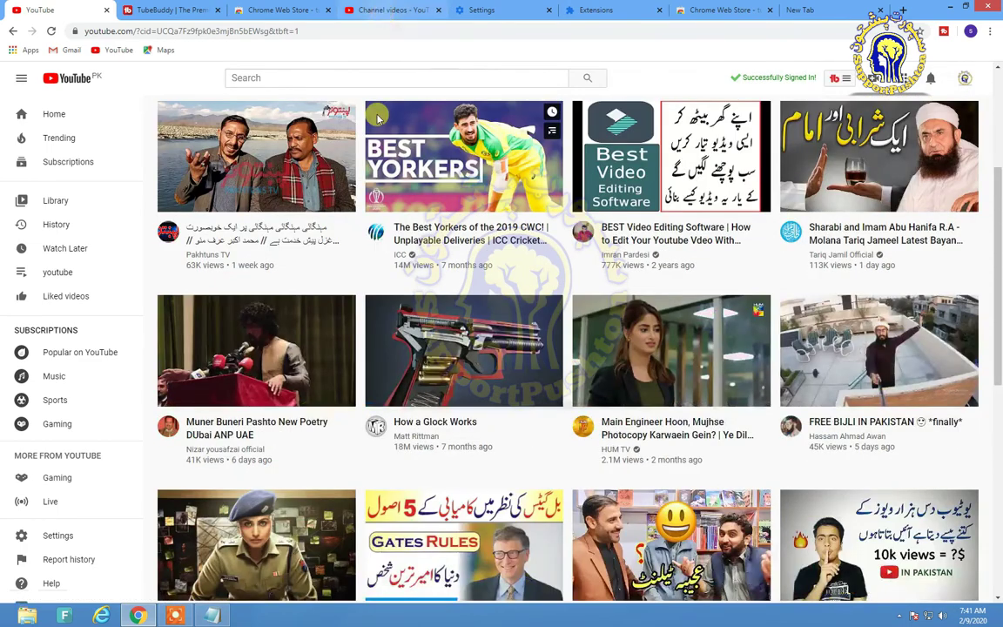
{"action": "scroll", "coordinate": [352, 157], "scroll_direction": "down", "scroll_amount": 3}
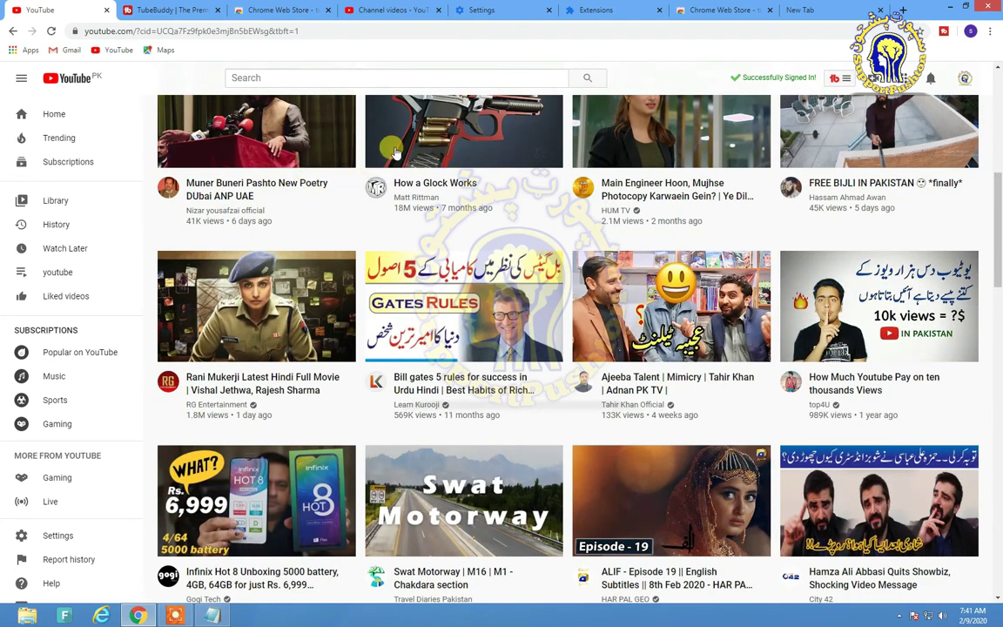
Copy "poshto comedy videos 2020" from the Title field of the video upload details in YouTube Studio
{"action": "left_click", "coordinate": [388, 9]}
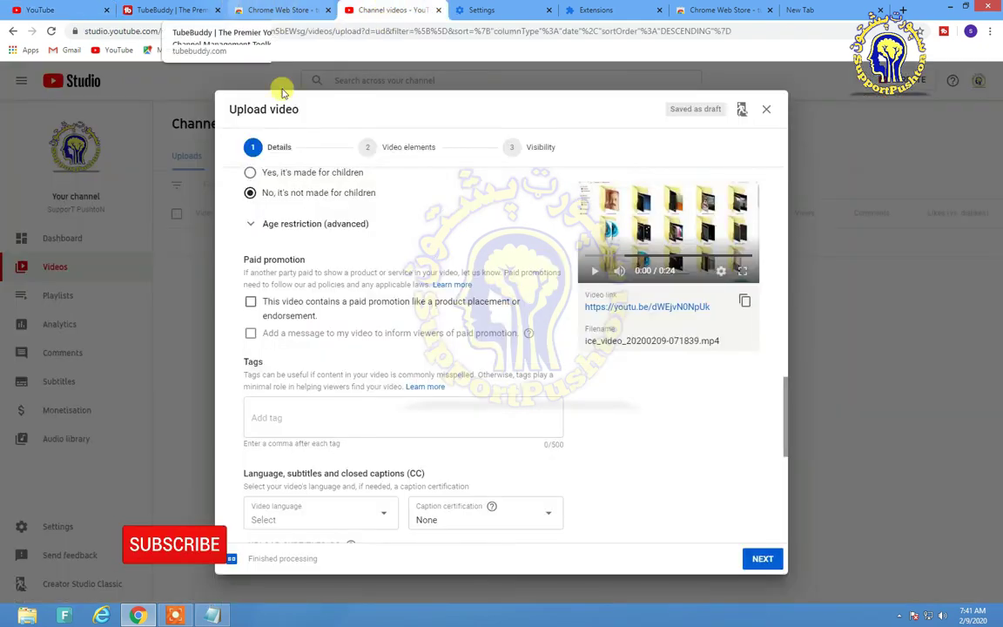
{"action": "scroll", "coordinate": [401, 244], "scroll_direction": "up", "scroll_amount": 5}
{"action": "scroll", "coordinate": [410, 237], "scroll_direction": "up", "scroll_amount": 10}
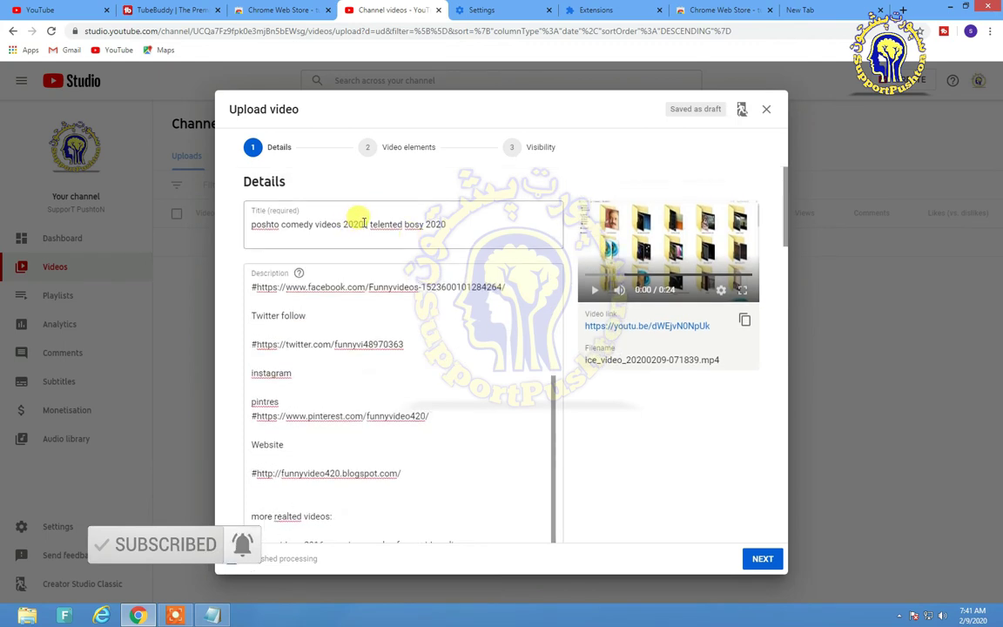
{"action": "left_click_drag", "start_coordinate": [362, 224], "coordinate": [265, 225]}
{"action": "right_click", "coordinate": [266, 229]}
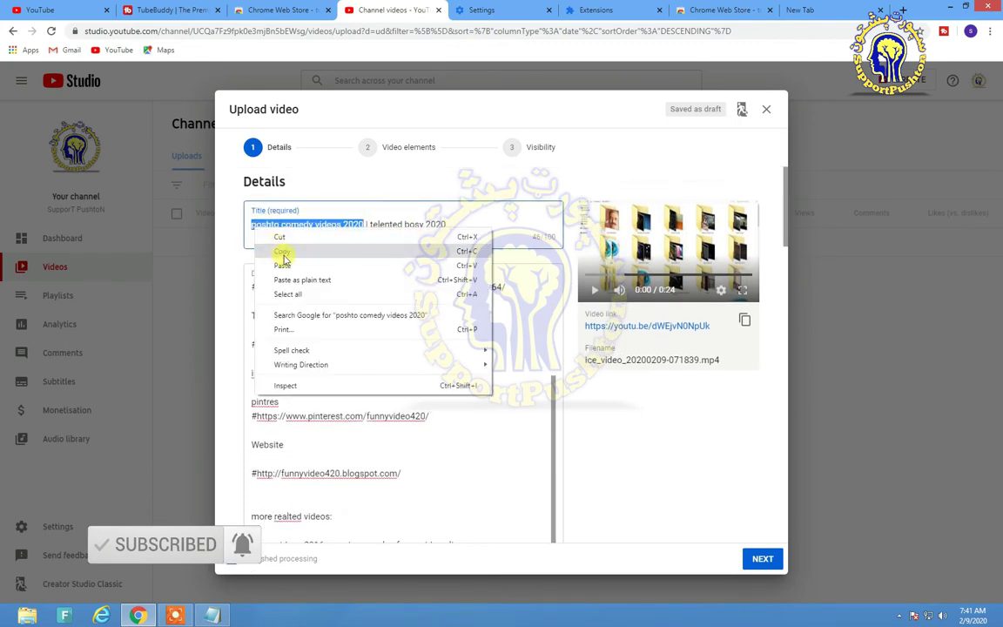
{"action": "left_click", "coordinate": [285, 254]}
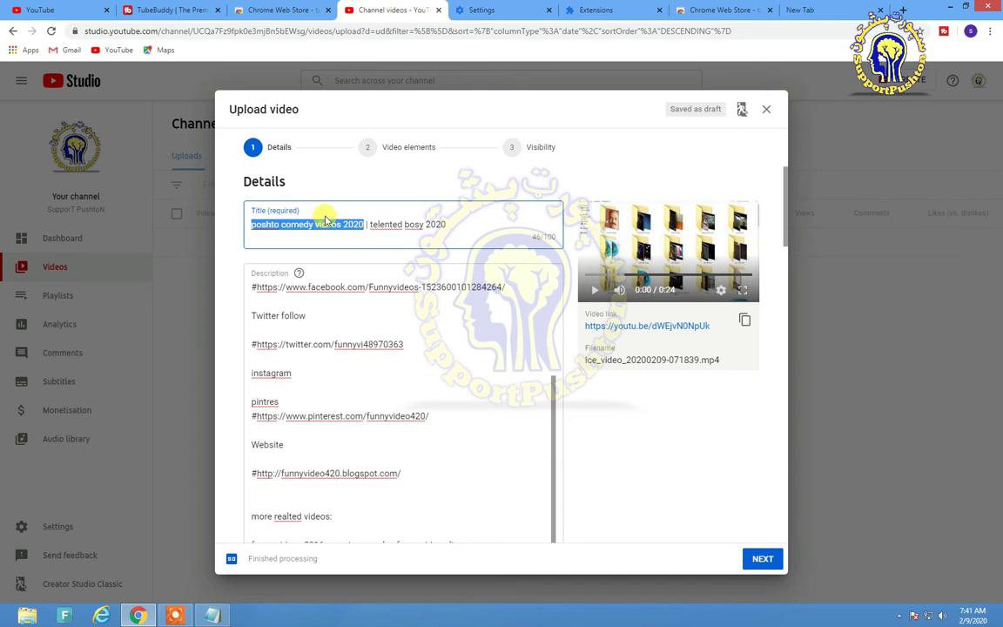
Search YouTube for the copied title text "poshto comedy videos 2020"
{"action": "left_click", "coordinate": [34, 8]}
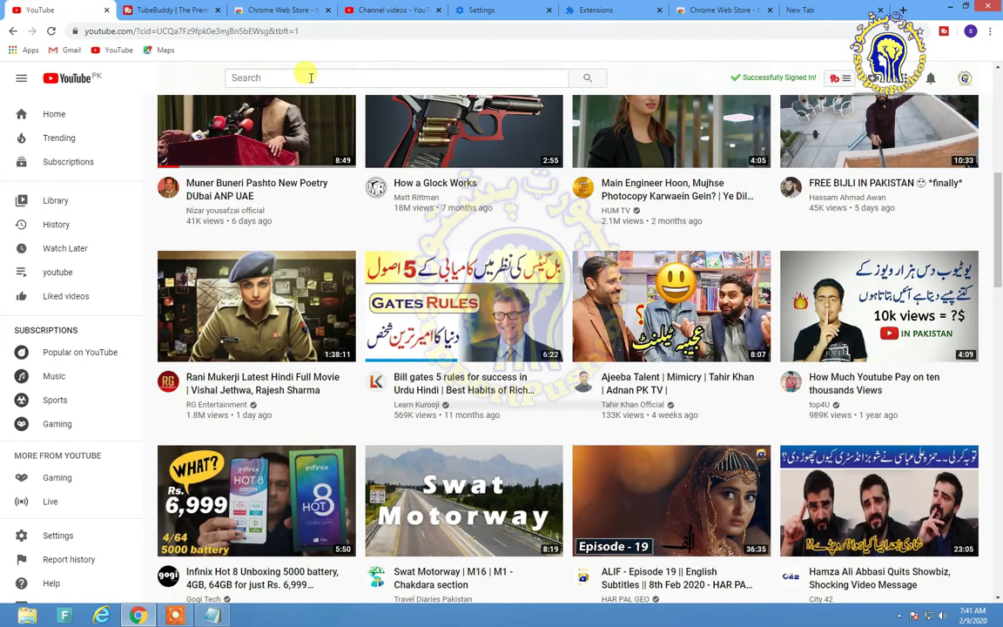
{"action": "right_click", "coordinate": [314, 78]}
{"action": "left_click", "coordinate": [347, 148]}
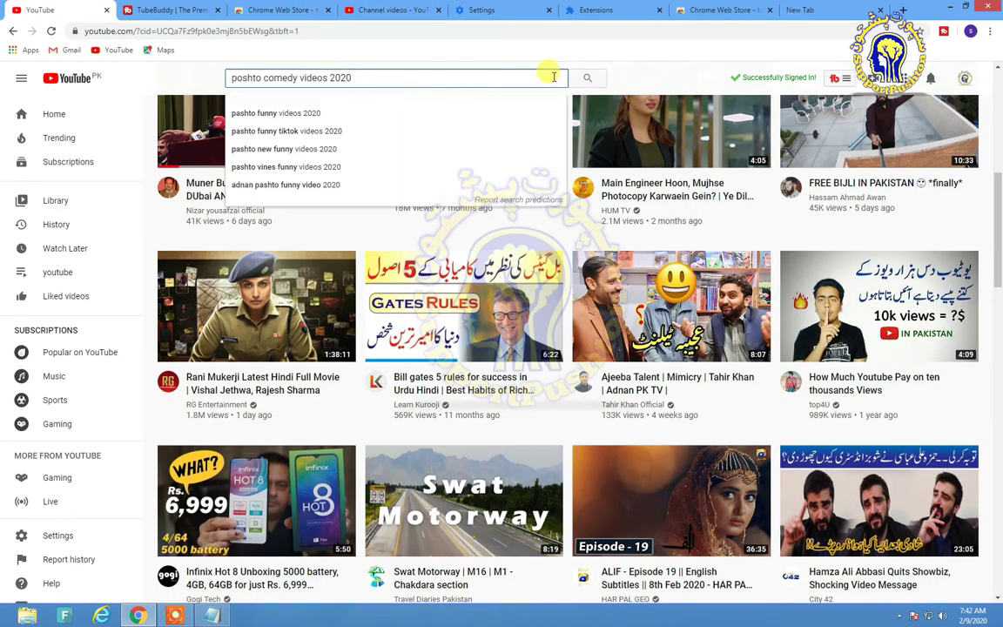
{"action": "left_click", "coordinate": [587, 78]}
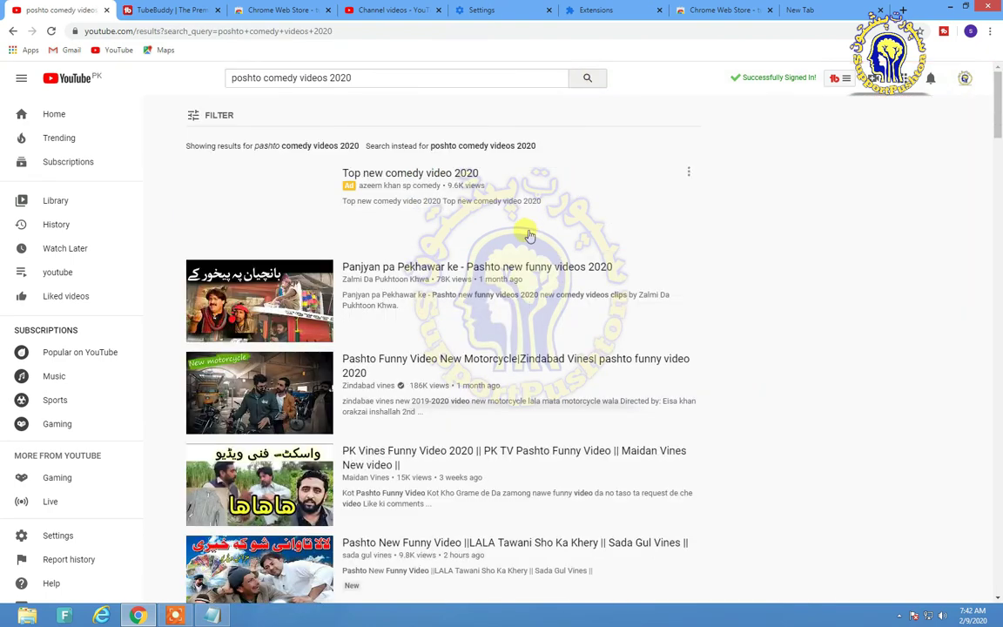
Review the search results and TubeBuddy's tag suggestions, and open "Panjyan pa Pekhawar ke - Pashto new funny videos 2020" in a new tab
{"action": "scroll", "coordinate": [522, 252], "scroll_direction": "down", "scroll_amount": 5}
{"action": "scroll", "coordinate": [494, 272], "scroll_direction": "down", "scroll_amount": 12}
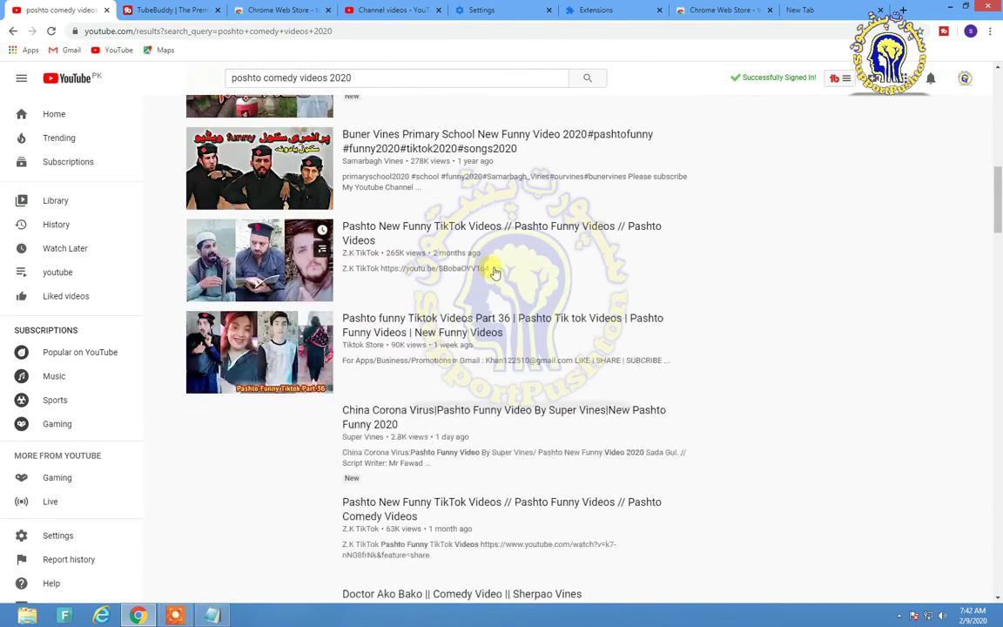
{"action": "scroll", "coordinate": [494, 270], "scroll_direction": "up", "scroll_amount": 9}
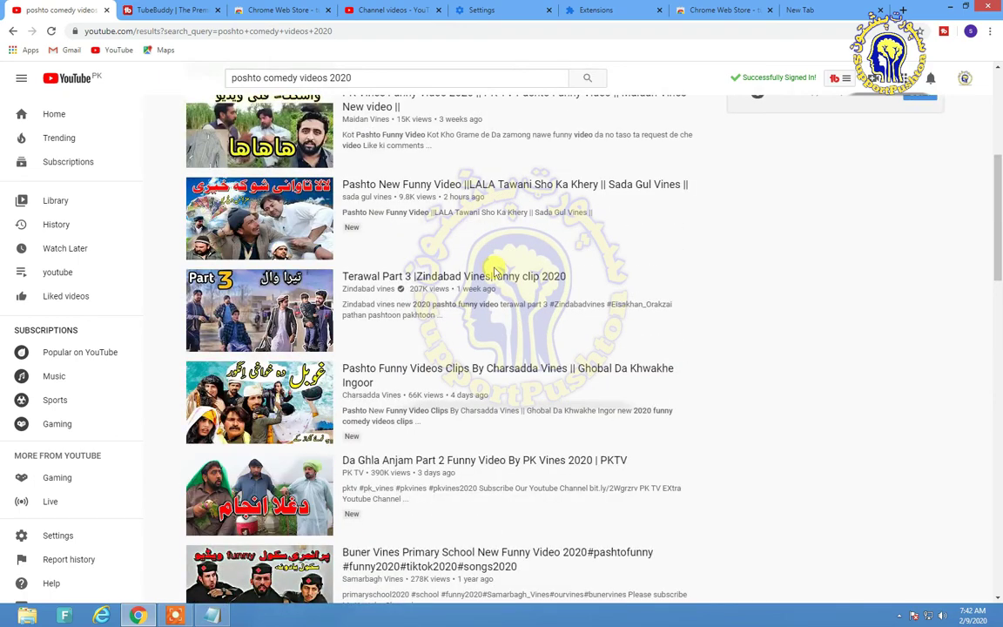
{"action": "left_click_drag", "start_coordinate": [998, 251], "coordinate": [998, 178]}
{"action": "scroll", "coordinate": [998, 178], "scroll_direction": "up", "scroll_amount": 1}
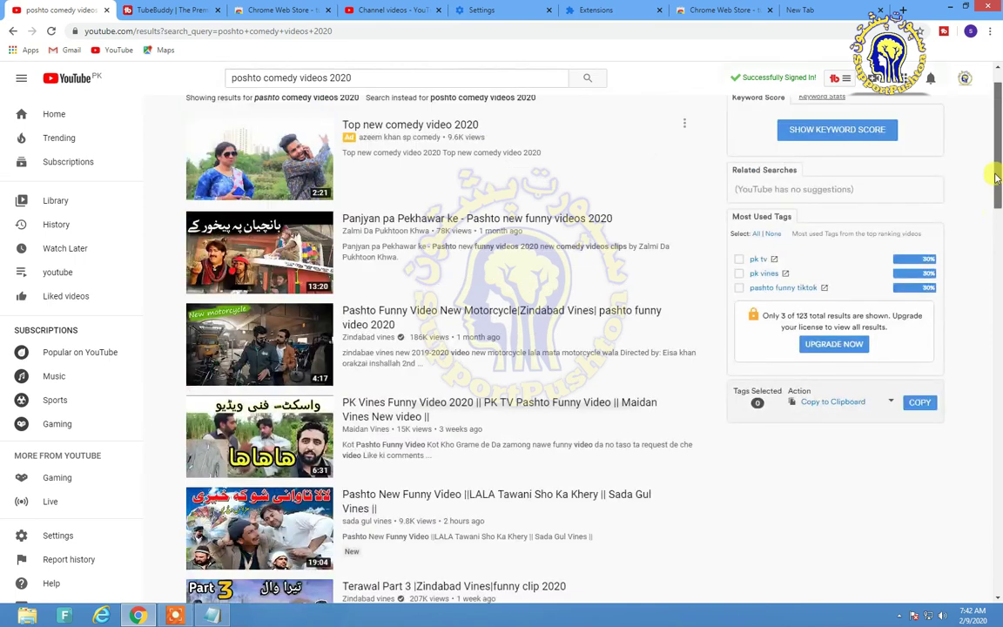
{"action": "scroll", "coordinate": [999, 178], "scroll_direction": "down", "scroll_amount": 1}
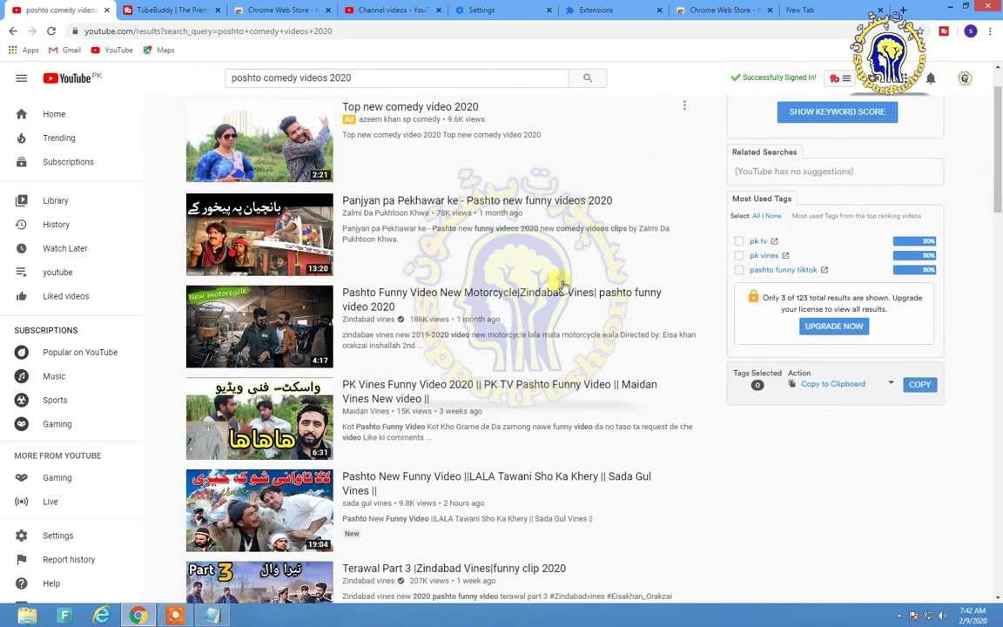
{"action": "right_click", "coordinate": [298, 242]}
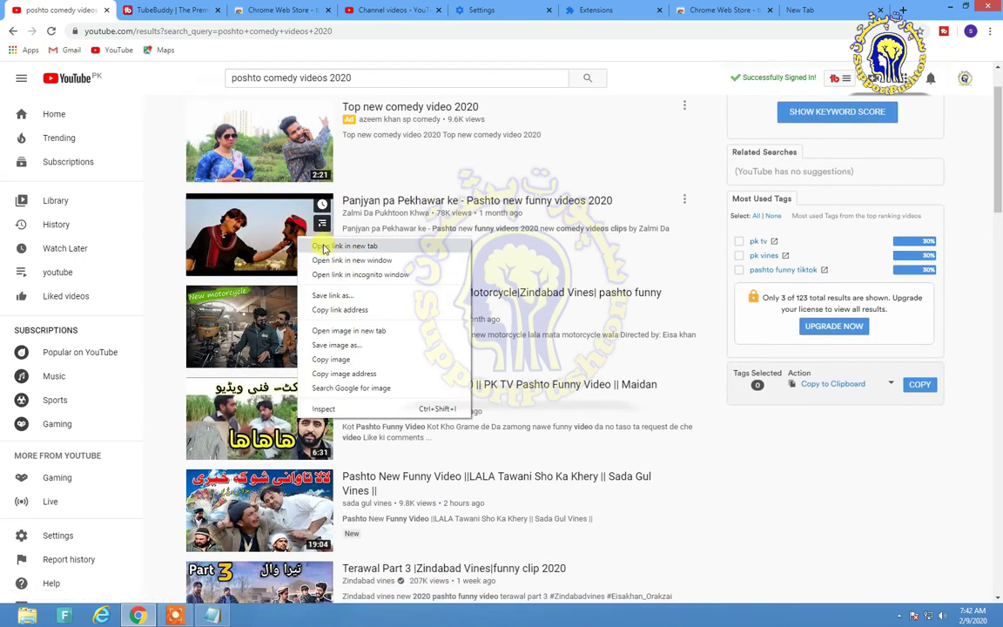
{"action": "left_click", "coordinate": [324, 252]}
{"action": "left_click", "coordinate": [166, 8]}
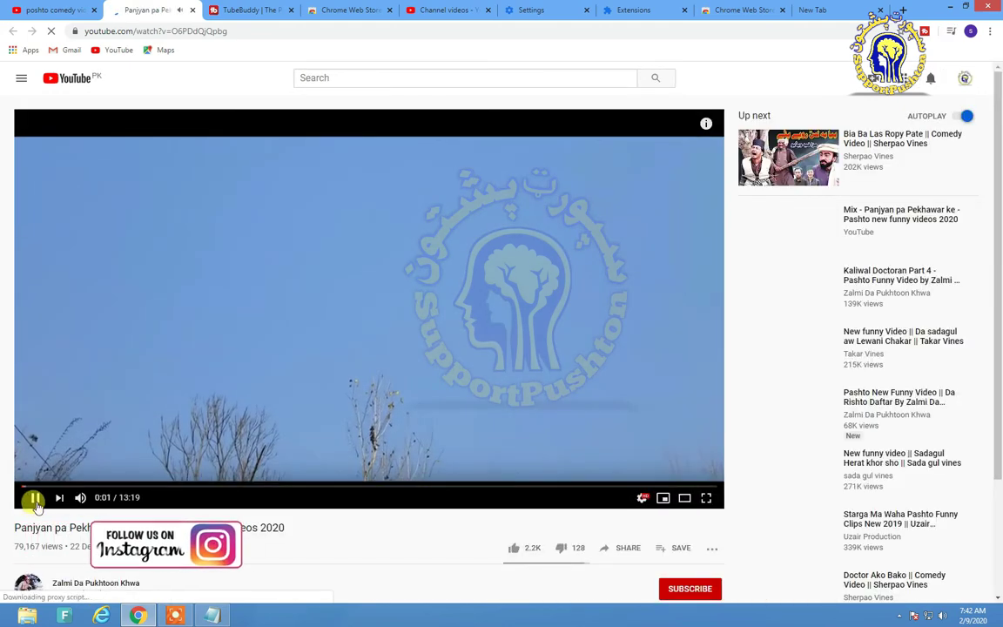
Pause the opened video, and examine TubeBuddy's Videolytics statistics, best practices and tags for "Terawal Part 3 |Zindabad Vines|funny clip 2020"
{"action": "left_click", "coordinate": [34, 501]}
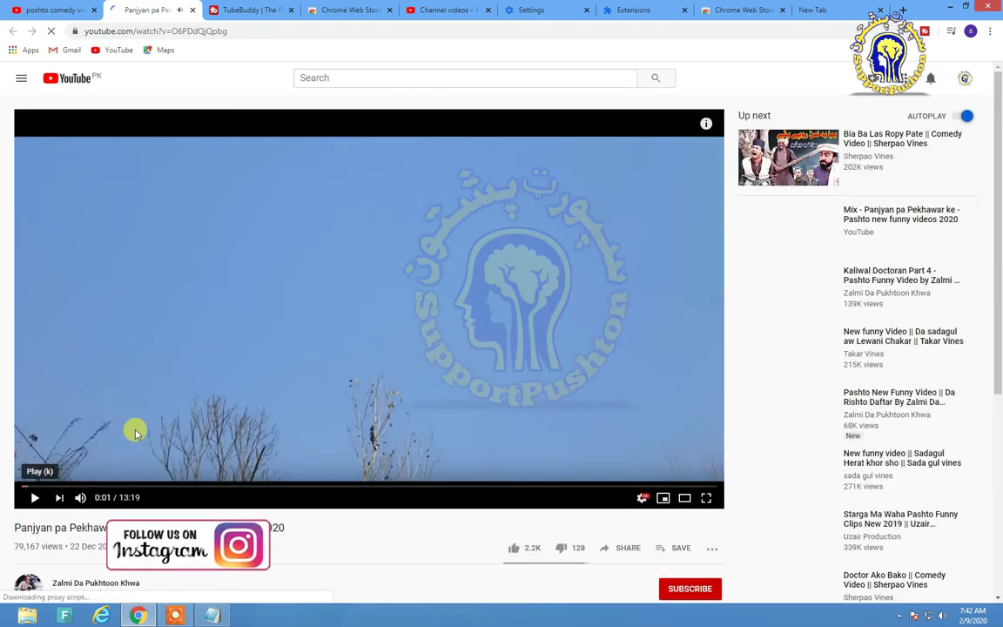
{"action": "scroll", "coordinate": [195, 403], "scroll_direction": "down", "scroll_amount": 3}
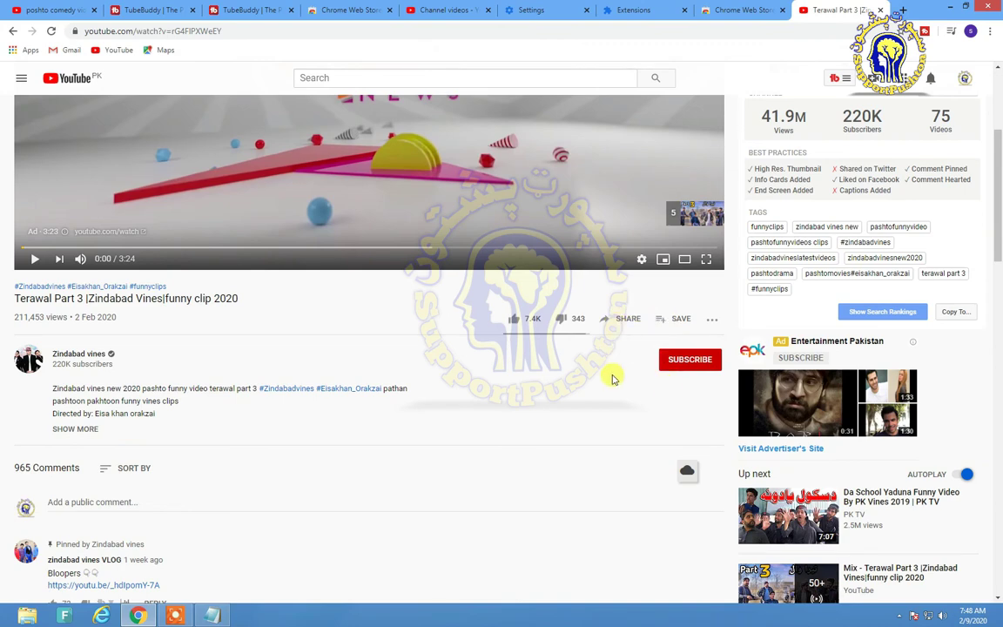
{"action": "scroll", "coordinate": [612, 379], "scroll_direction": "up", "scroll_amount": 2}
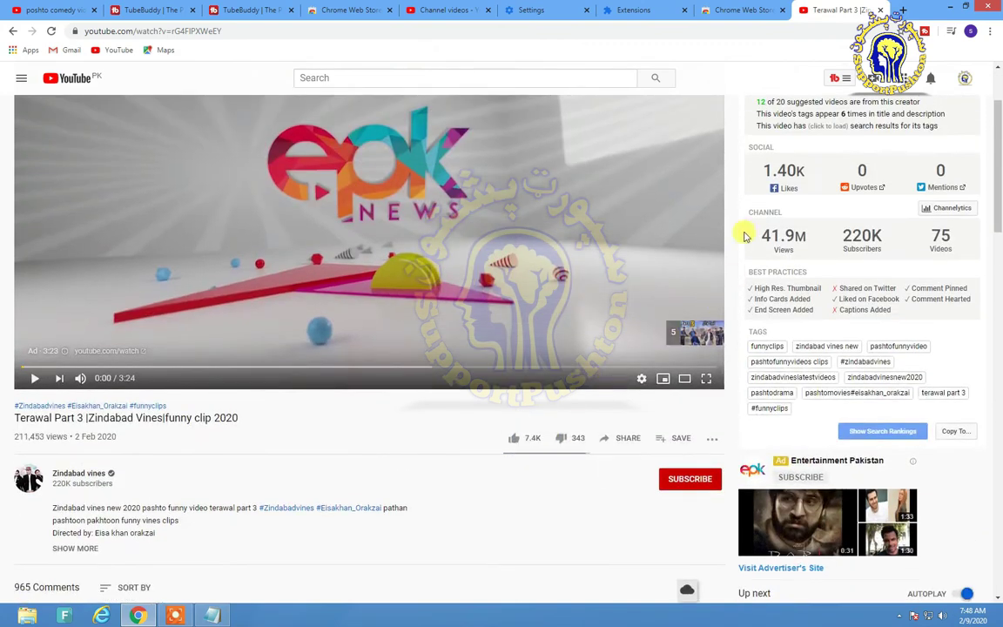
{"action": "scroll", "coordinate": [766, 197], "scroll_direction": "up", "scroll_amount": 2}
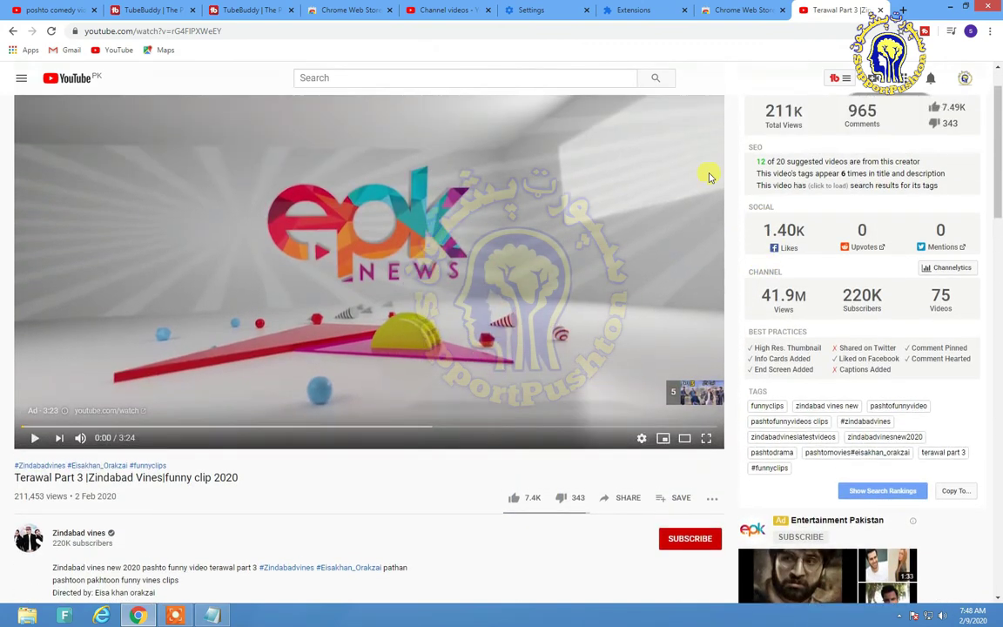
{"action": "scroll", "coordinate": [760, 195], "scroll_direction": "up", "scroll_amount": 1}
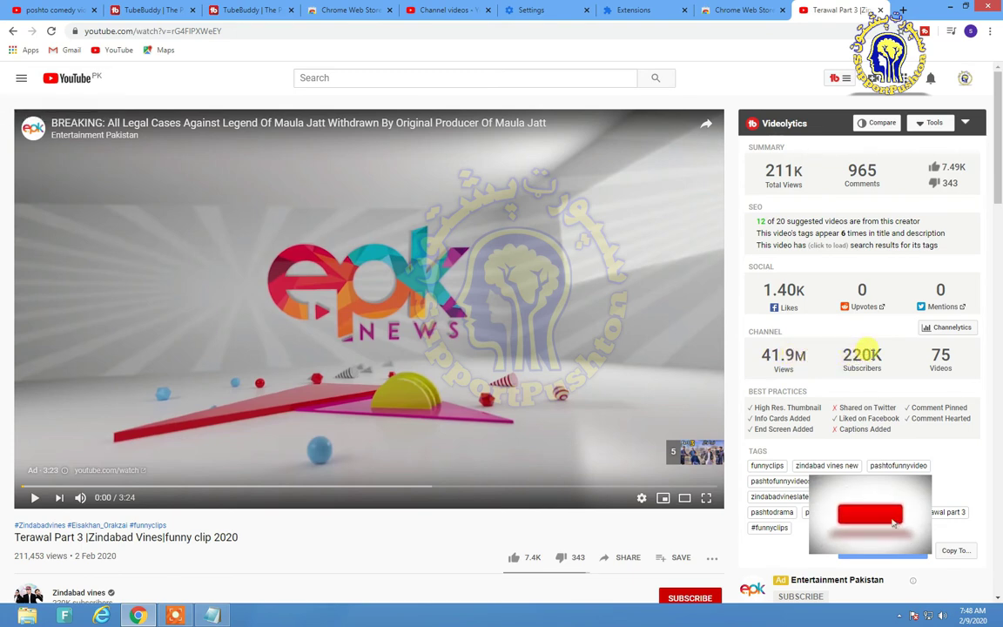
{"action": "scroll", "coordinate": [941, 356], "scroll_direction": "down", "scroll_amount": 3}
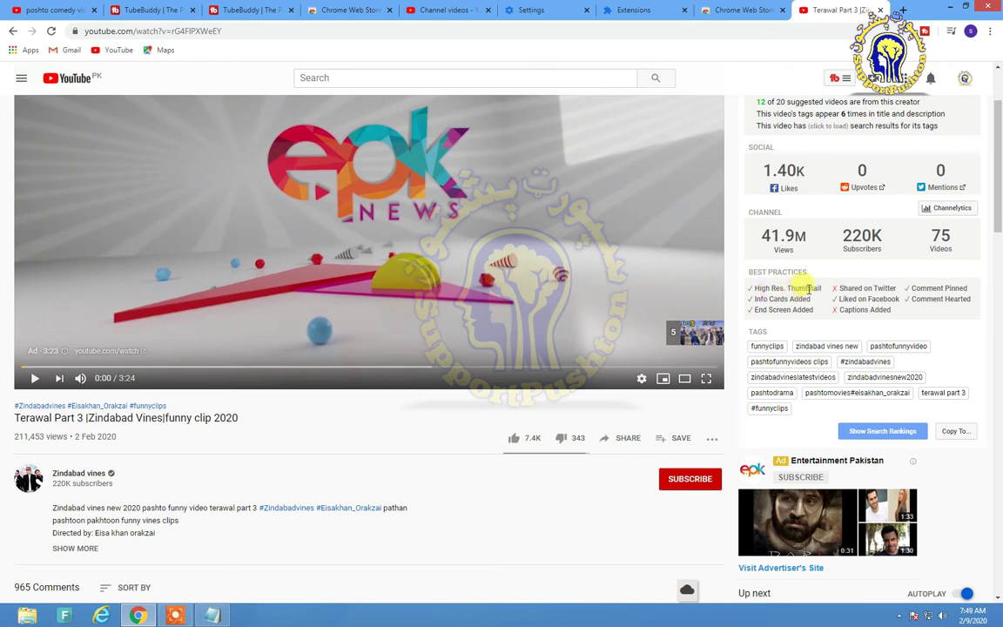
{"action": "scroll", "coordinate": [812, 342], "scroll_direction": "down", "scroll_amount": 4}
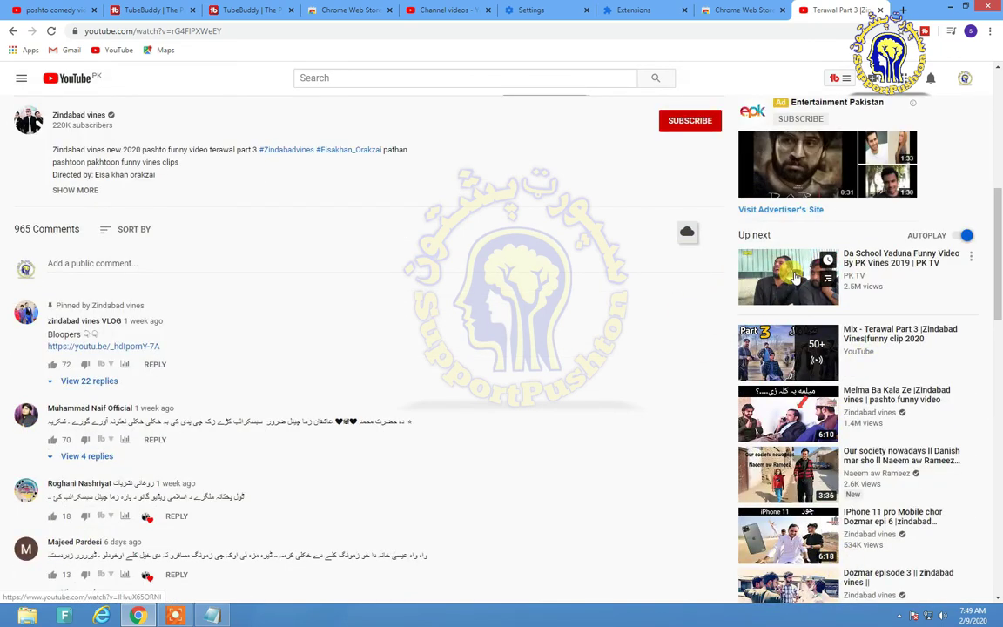
{"action": "scroll", "coordinate": [660, 352], "scroll_direction": "up", "scroll_amount": 3}
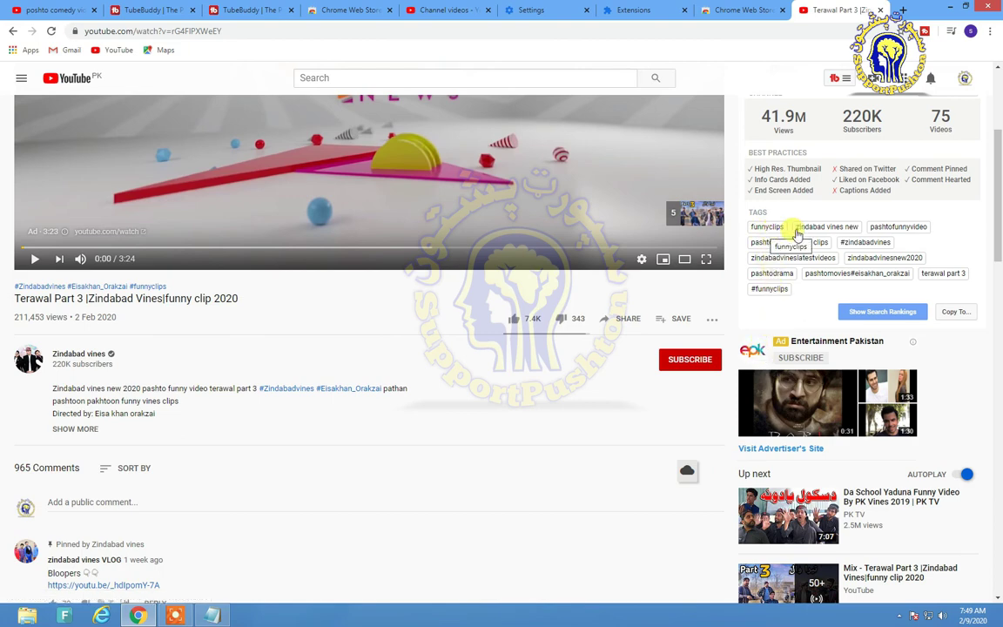
Copy all of the Terawal Part 3 video's tags from TubeBuddy and paste them below "poshto comedy videos 2020" in the Notepad document
{"action": "scroll", "coordinate": [788, 242], "scroll_direction": "up", "scroll_amount": 1}
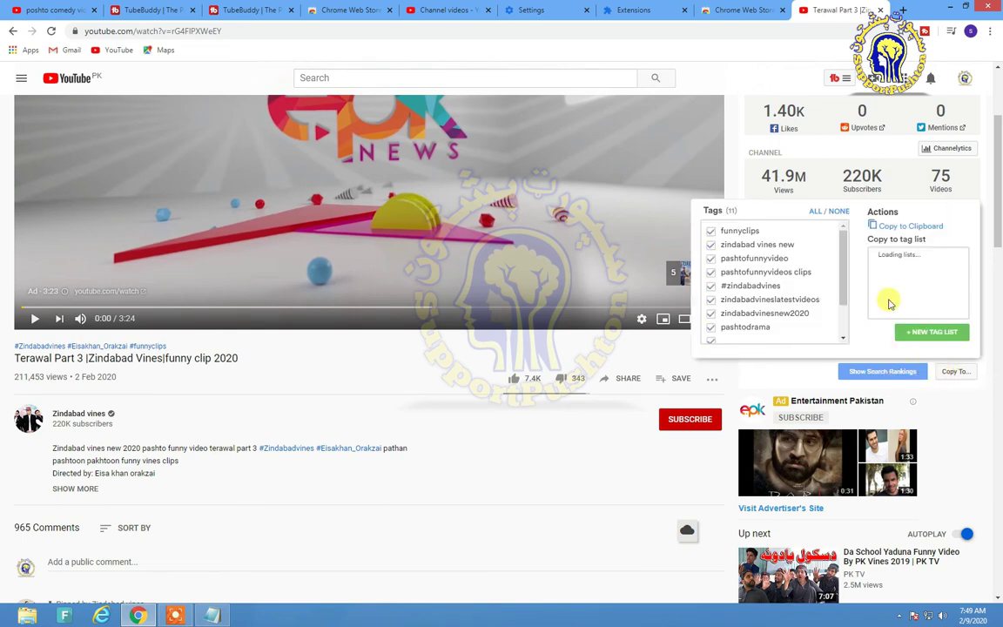
{"action": "left_click", "coordinate": [876, 226]}
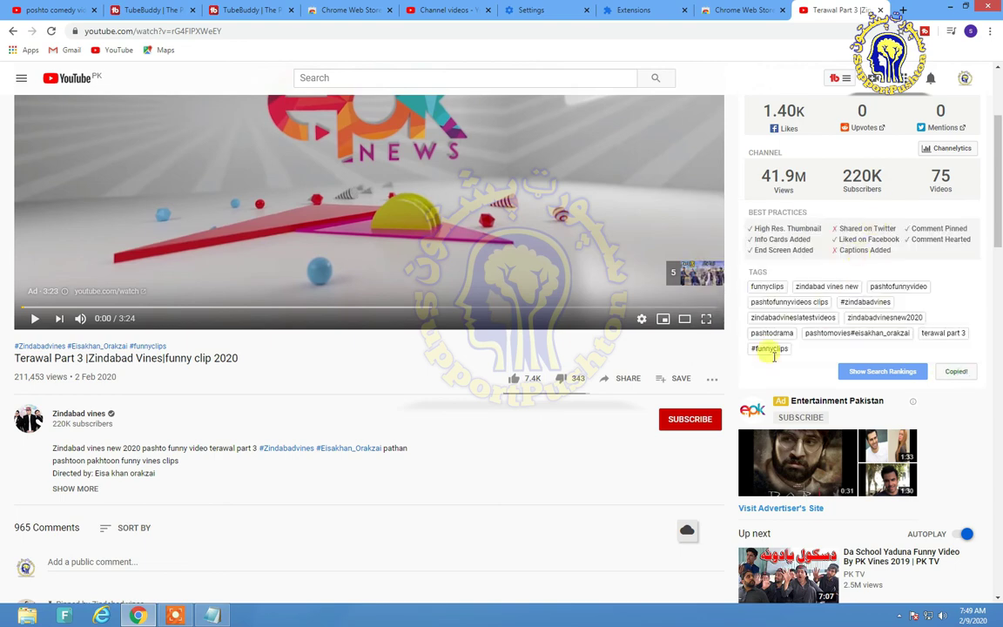
{"action": "left_click", "coordinate": [214, 616]}
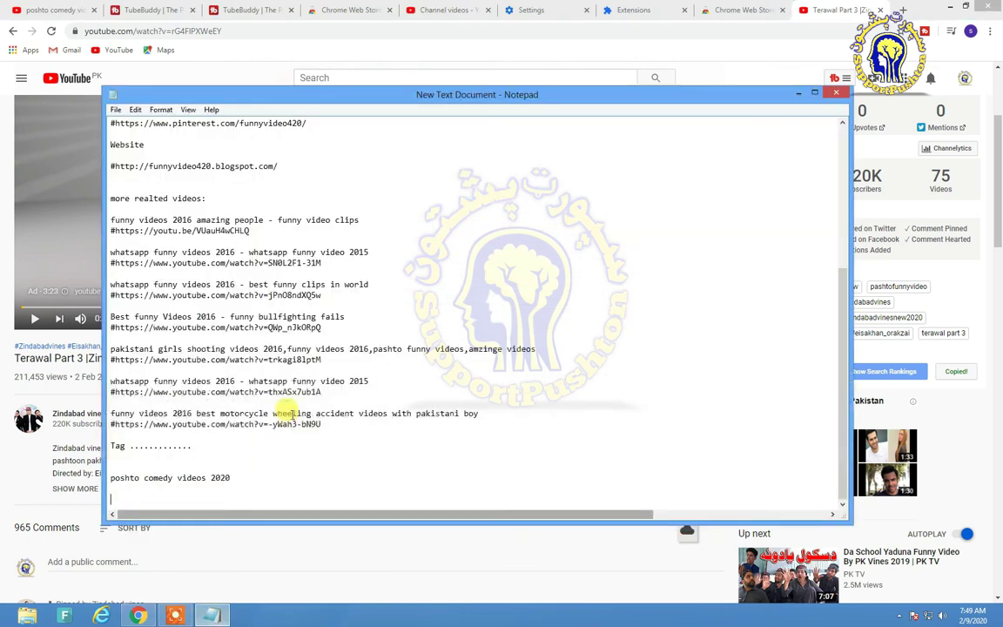
{"action": "left_click", "coordinate": [277, 488]}
{"action": "right_click", "coordinate": [258, 481]}
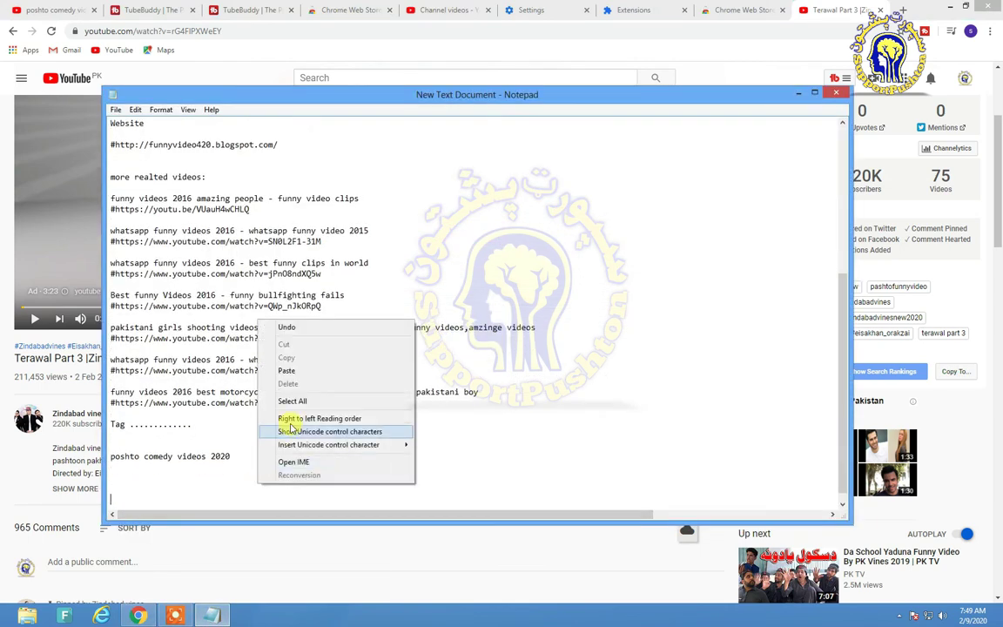
{"action": "left_click", "coordinate": [288, 371]}
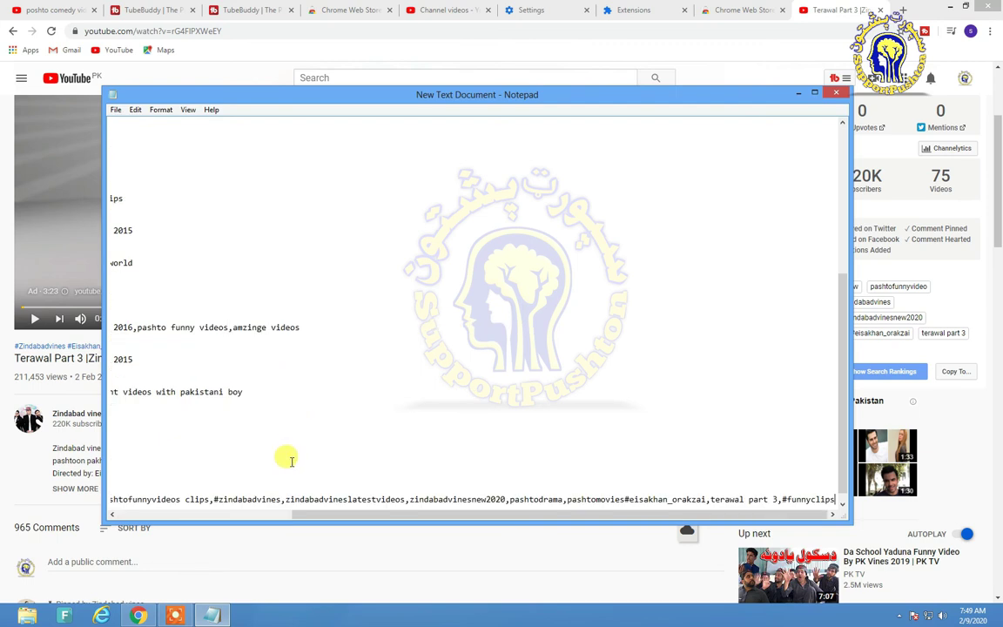
Break the pasted tag list into separate lines of two comma-separated tags each, with "#funnyclips" alone on the last line
{"action": "left_click", "coordinate": [214, 500]}
{"action": "key", "text": "Return"}
{"action": "left_click", "coordinate": [231, 489]}
{"action": "left_click", "coordinate": [252, 489]}
{"action": "key", "text": "Return"}
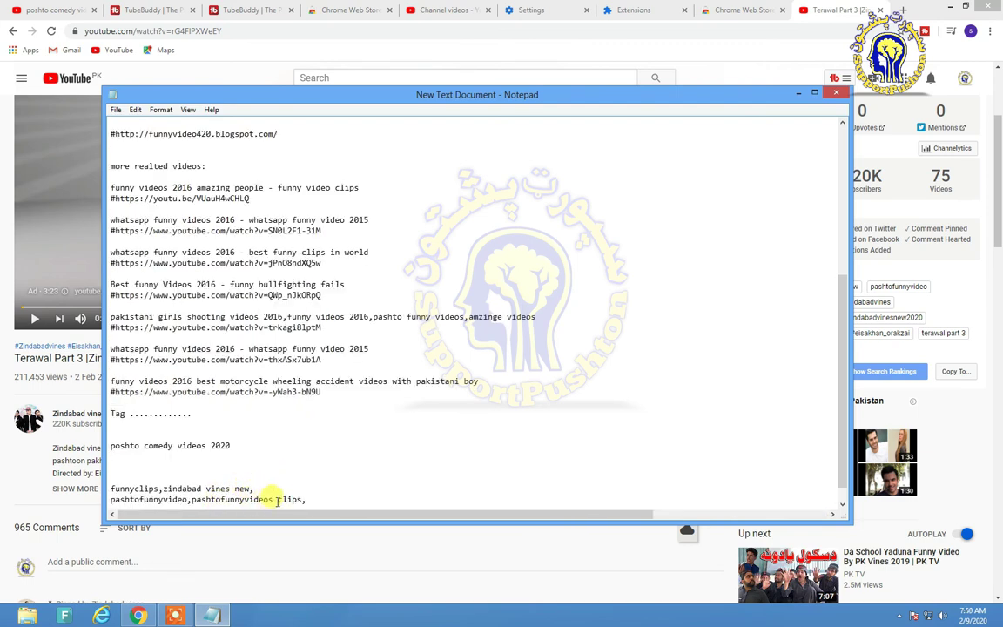
{"action": "key", "text": "Down"}
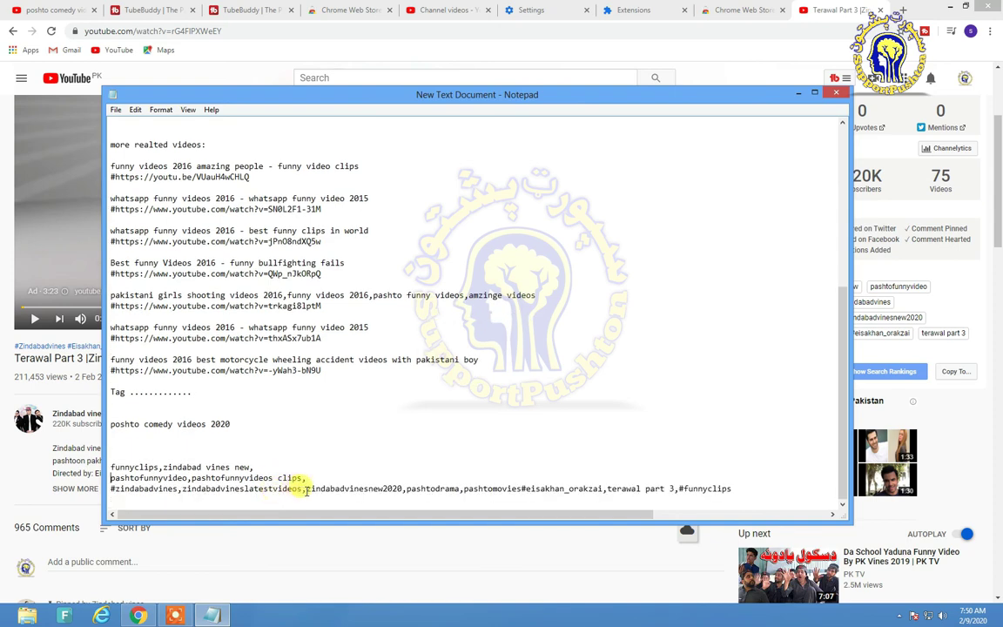
{"action": "left_click", "coordinate": [306, 488]}
{"action": "key", "text": "Return"}
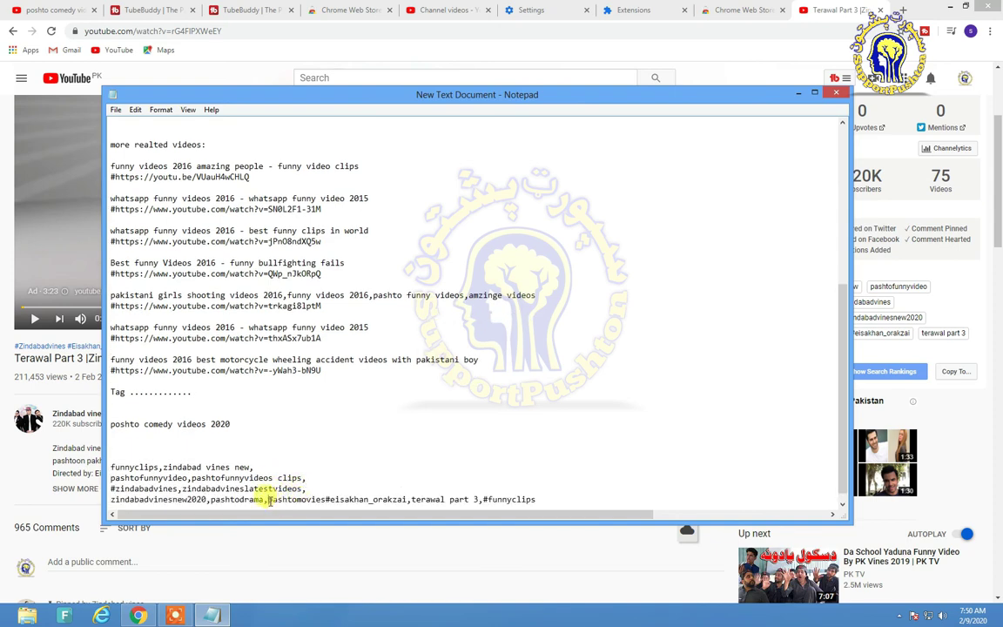
{"action": "left_click", "coordinate": [268, 500]}
{"action": "key", "text": "Return"}
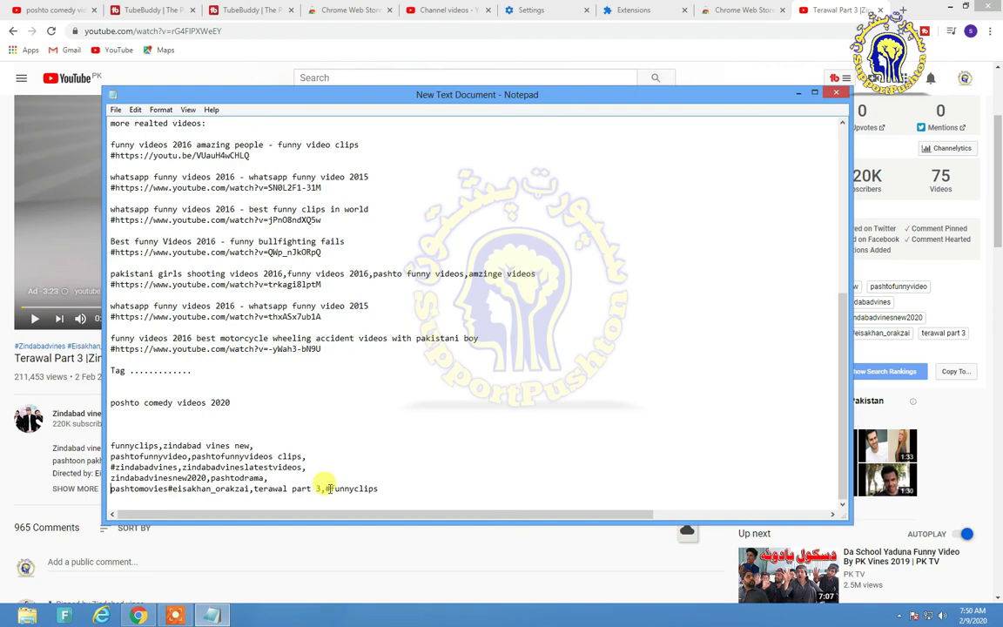
{"action": "left_click", "coordinate": [325, 488]}
{"action": "key", "text": "Return"}
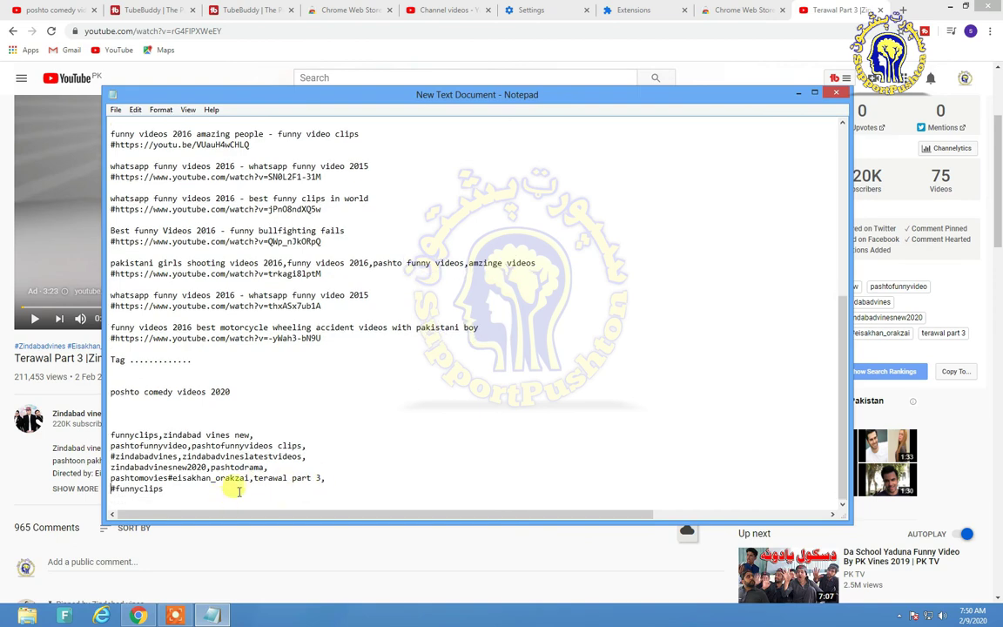
Copy the reformatted tag lines from Notepad and paste them as plain text into the Tags field of the YouTube Studio video upload
{"action": "left_click_drag", "start_coordinate": [112, 435], "coordinate": [258, 510]}
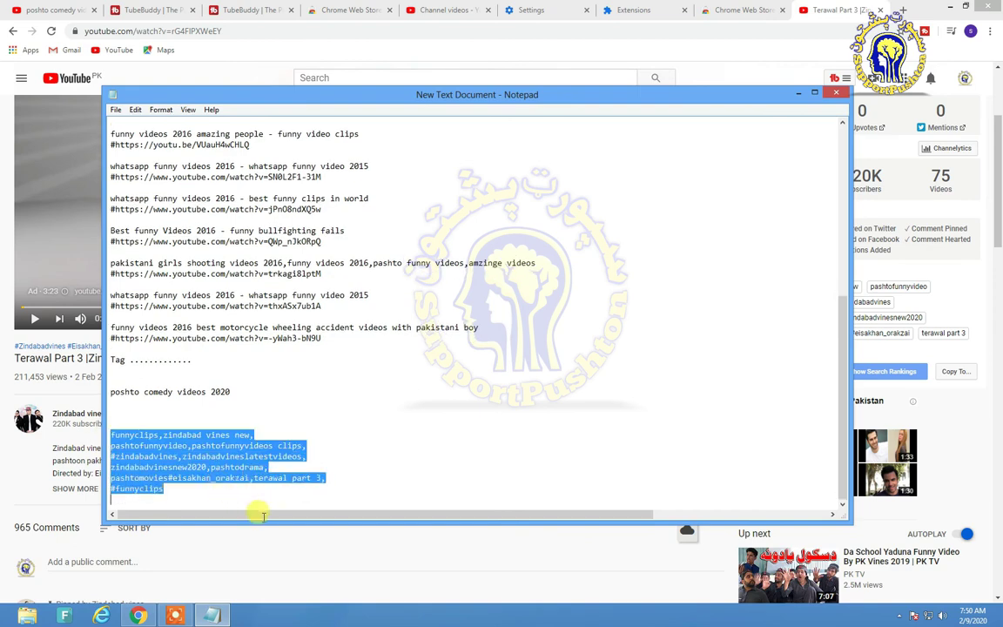
{"action": "right_click", "coordinate": [218, 462]}
{"action": "left_click", "coordinate": [266, 336]}
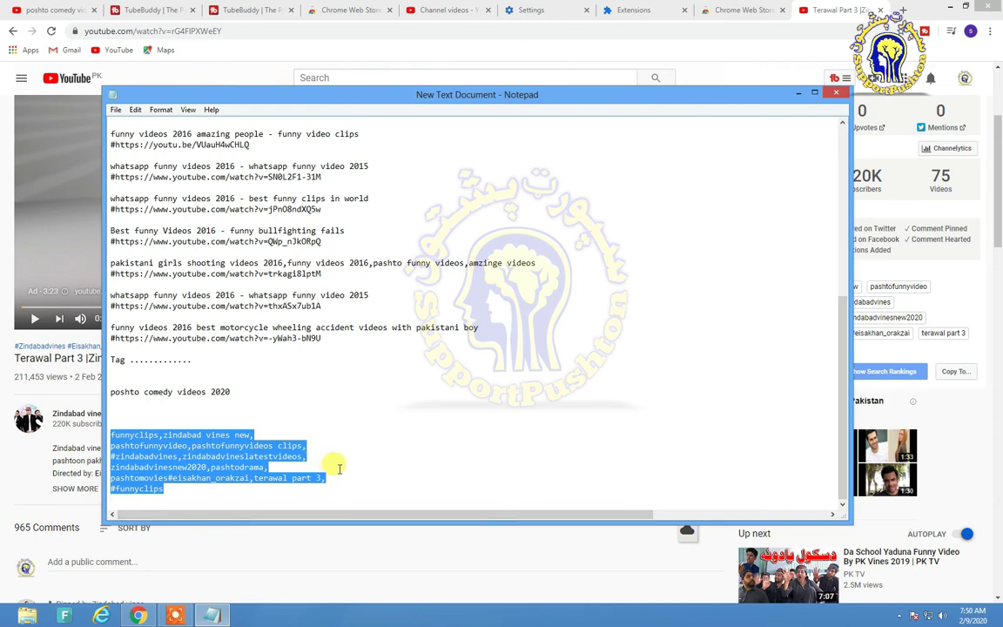
{"action": "left_click", "coordinate": [399, 9]}
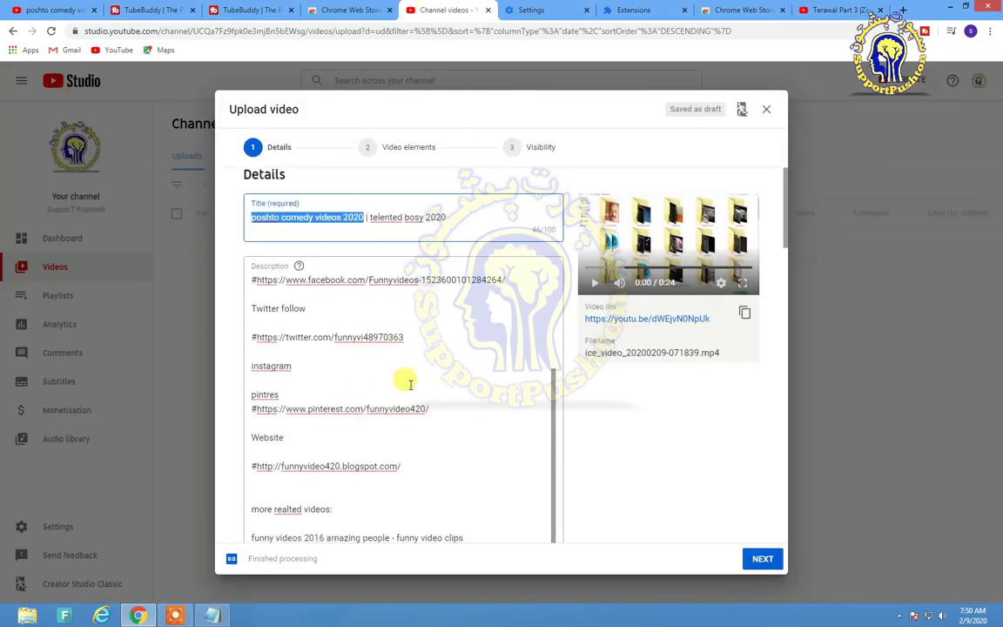
{"action": "scroll", "coordinate": [405, 380], "scroll_direction": "down", "scroll_amount": 15}
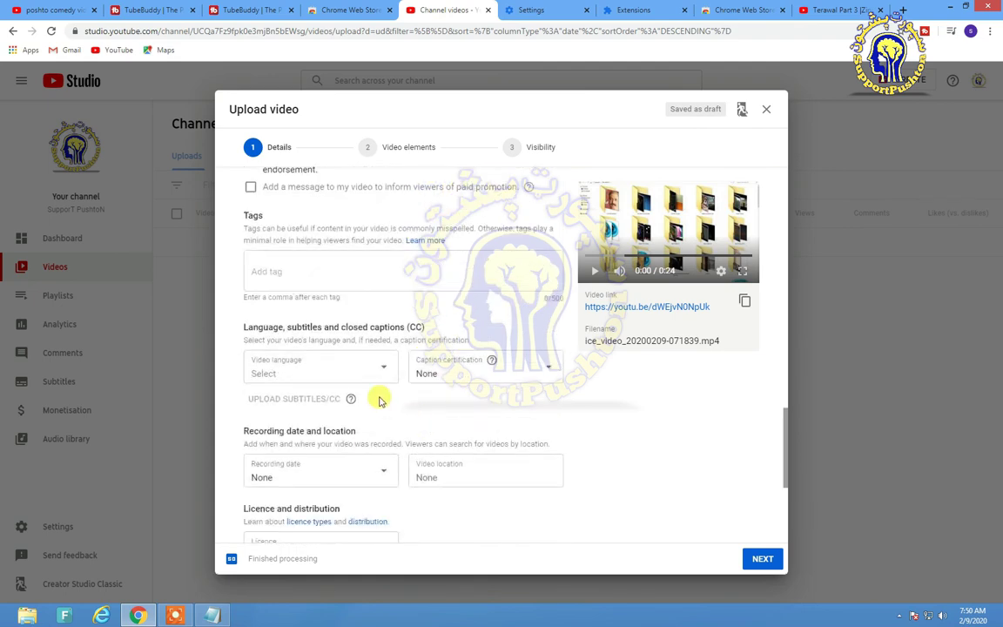
{"action": "left_click", "coordinate": [362, 273]}
{"action": "right_click", "coordinate": [366, 277]}
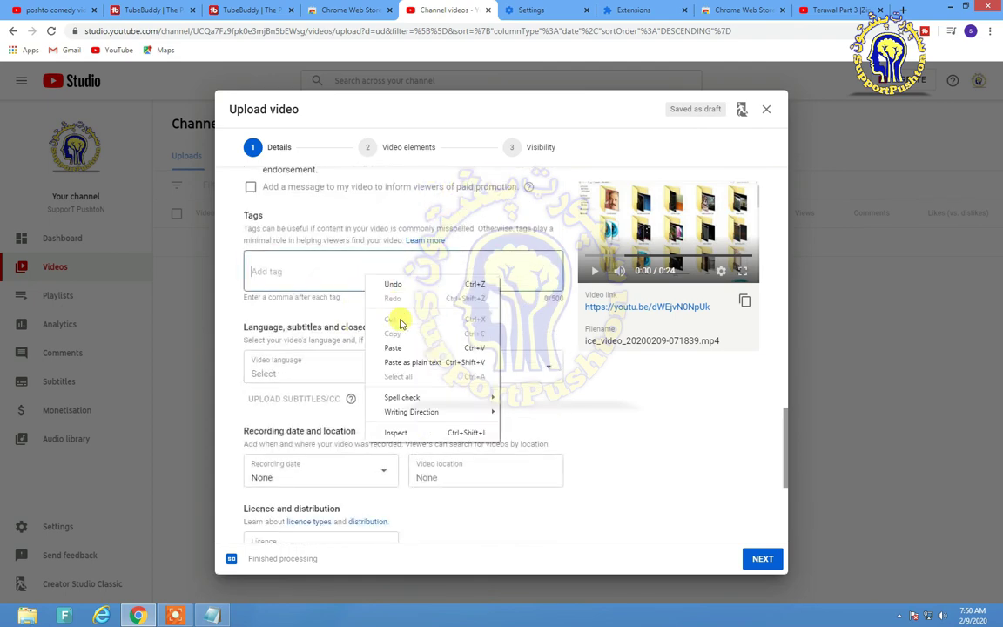
{"action": "left_click", "coordinate": [415, 362]}
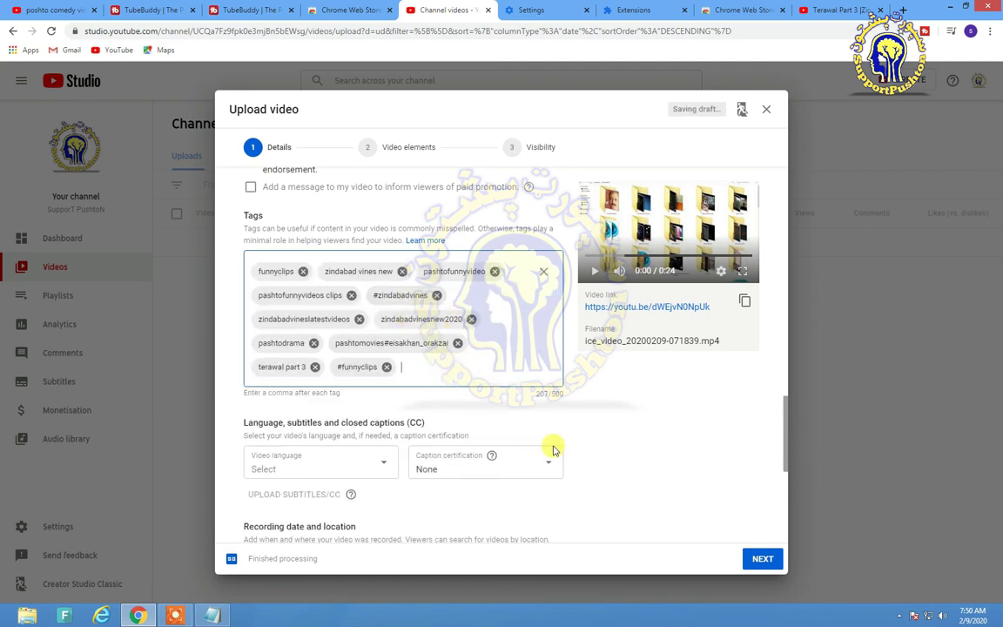
Review the language, recording and distribution options, and choose Standard YouTube Licence as the video's licence
{"action": "scroll", "coordinate": [557, 461], "scroll_direction": "down", "scroll_amount": 2}
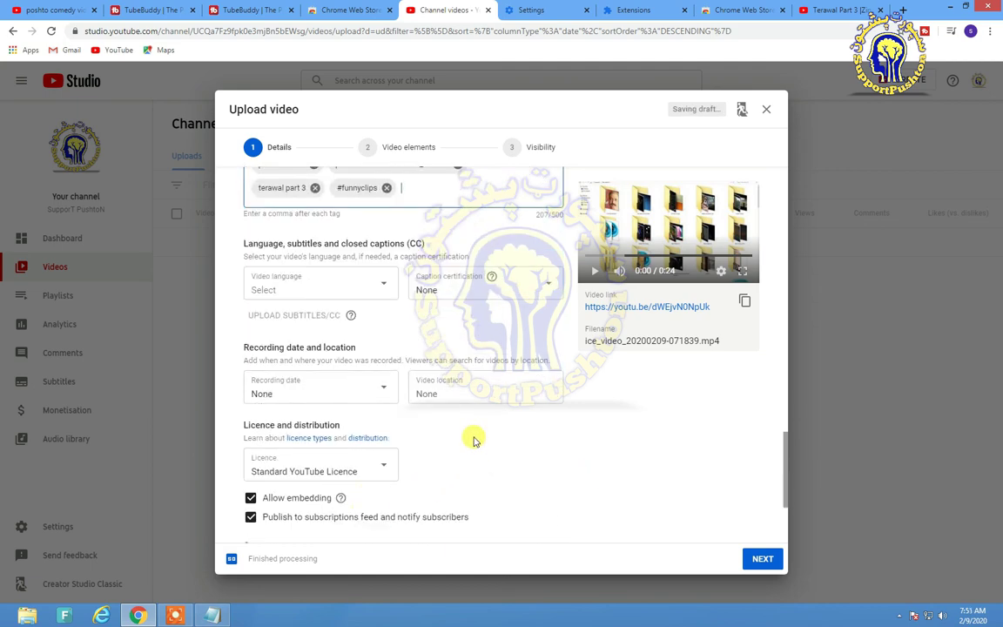
{"action": "scroll", "coordinate": [474, 438], "scroll_direction": "down", "scroll_amount": 2}
{"action": "scroll", "coordinate": [302, 260], "scroll_direction": "up", "scroll_amount": 2}
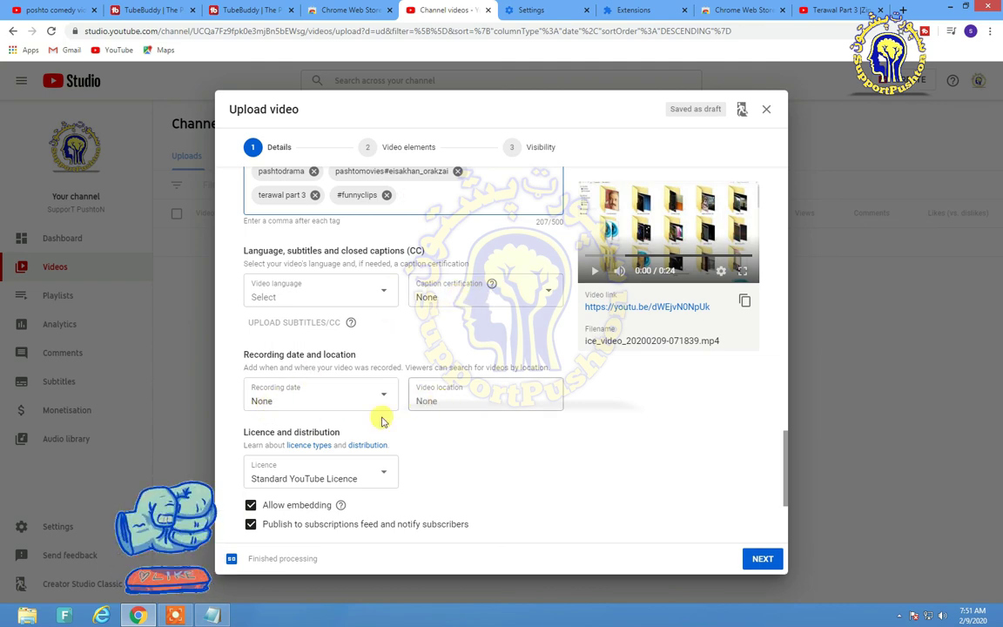
{"action": "scroll", "coordinate": [287, 418], "scroll_direction": "down", "scroll_amount": 1}
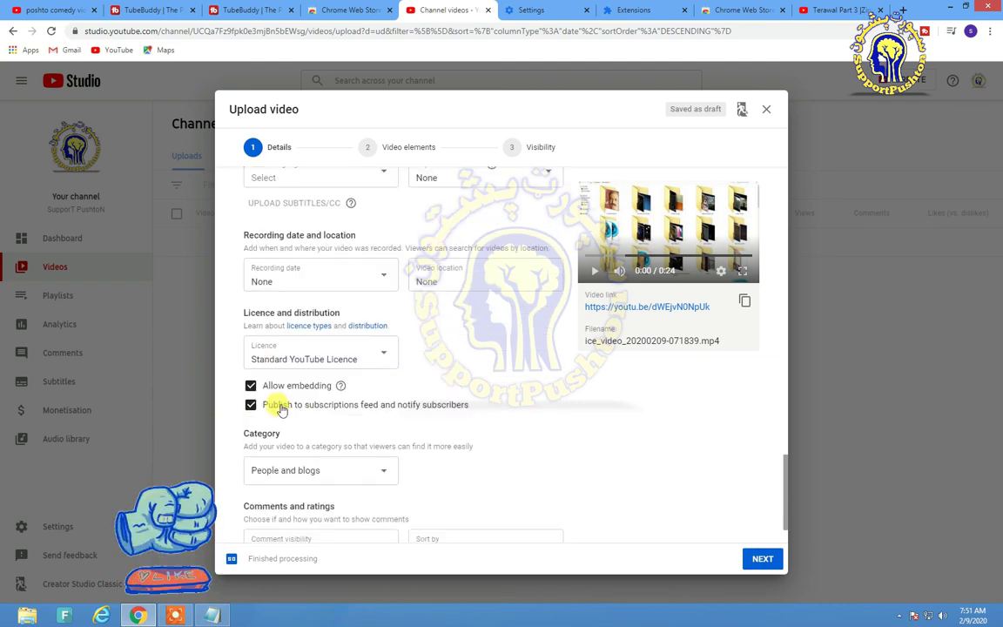
{"action": "left_click", "coordinate": [354, 366]}
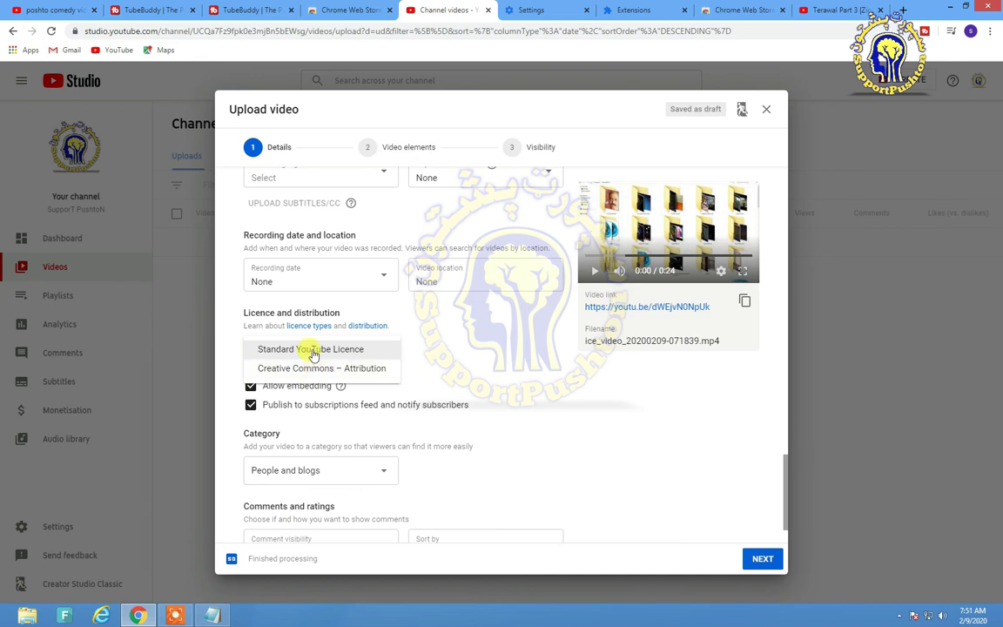
{"action": "left_click", "coordinate": [312, 354]}
Set the video's category to Education and continue to the Video elements stage of the upload
{"action": "scroll", "coordinate": [329, 420], "scroll_direction": "down", "scroll_amount": 1}
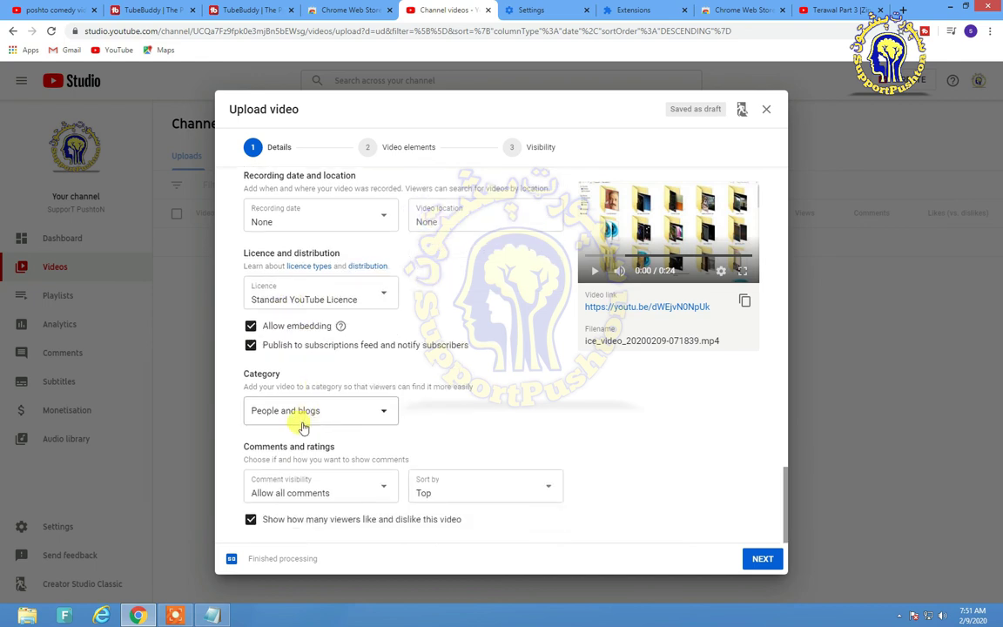
{"action": "left_click", "coordinate": [296, 410]}
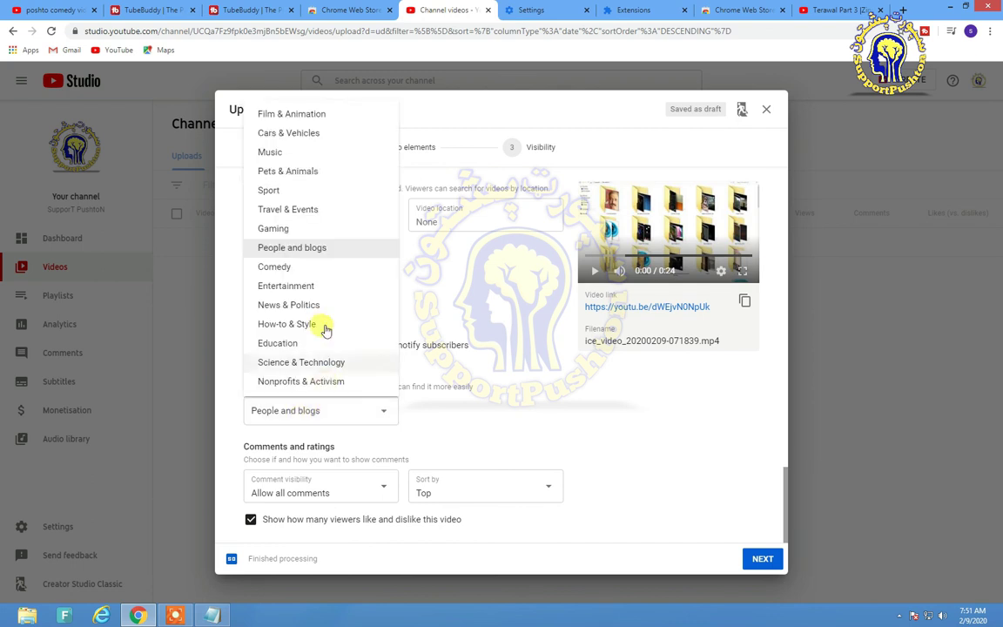
{"action": "left_click", "coordinate": [290, 343]}
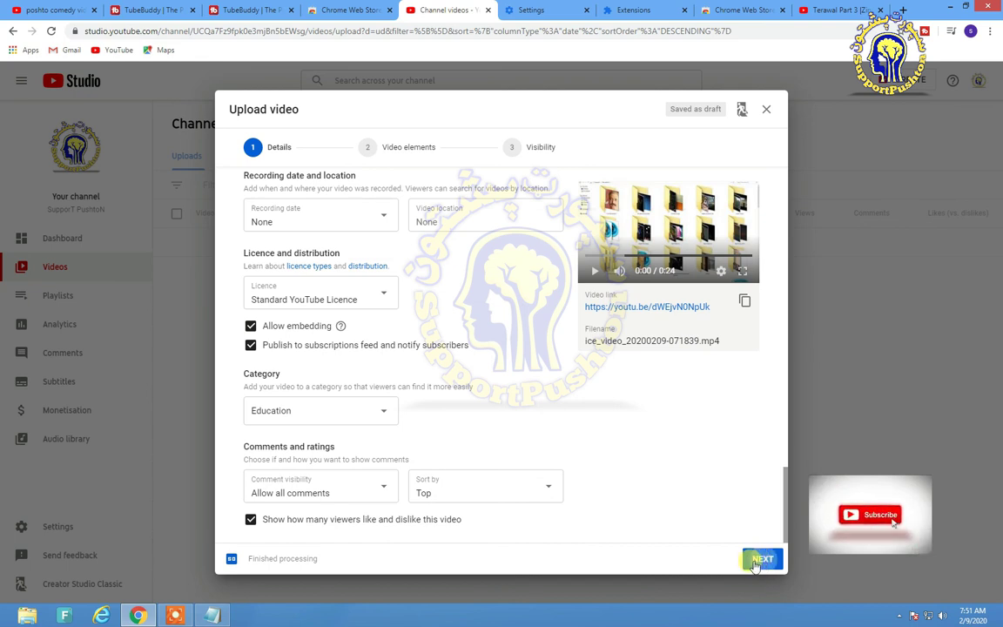
{"action": "left_click", "coordinate": [763, 560]}
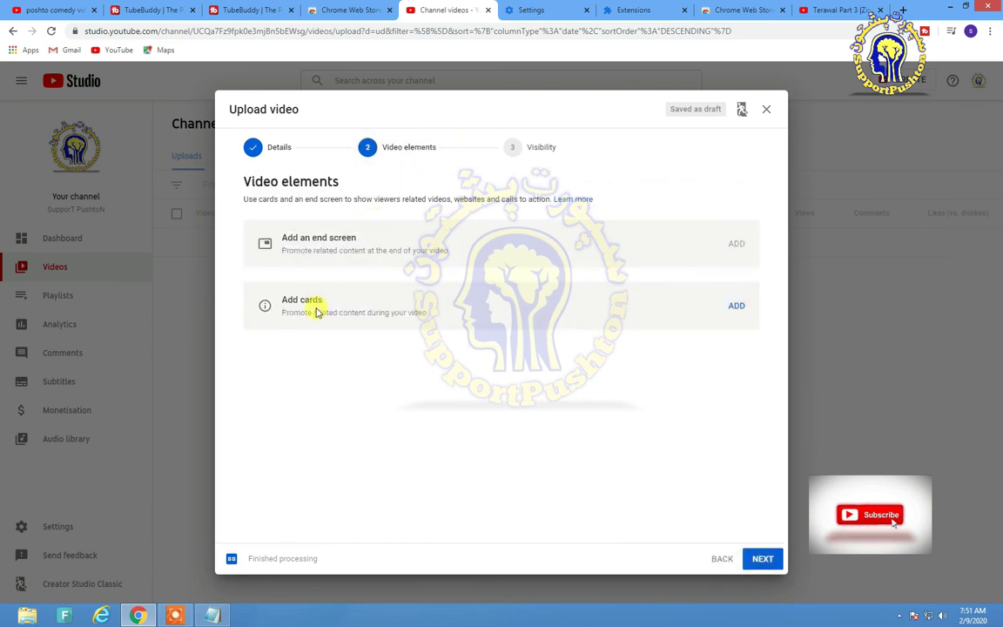